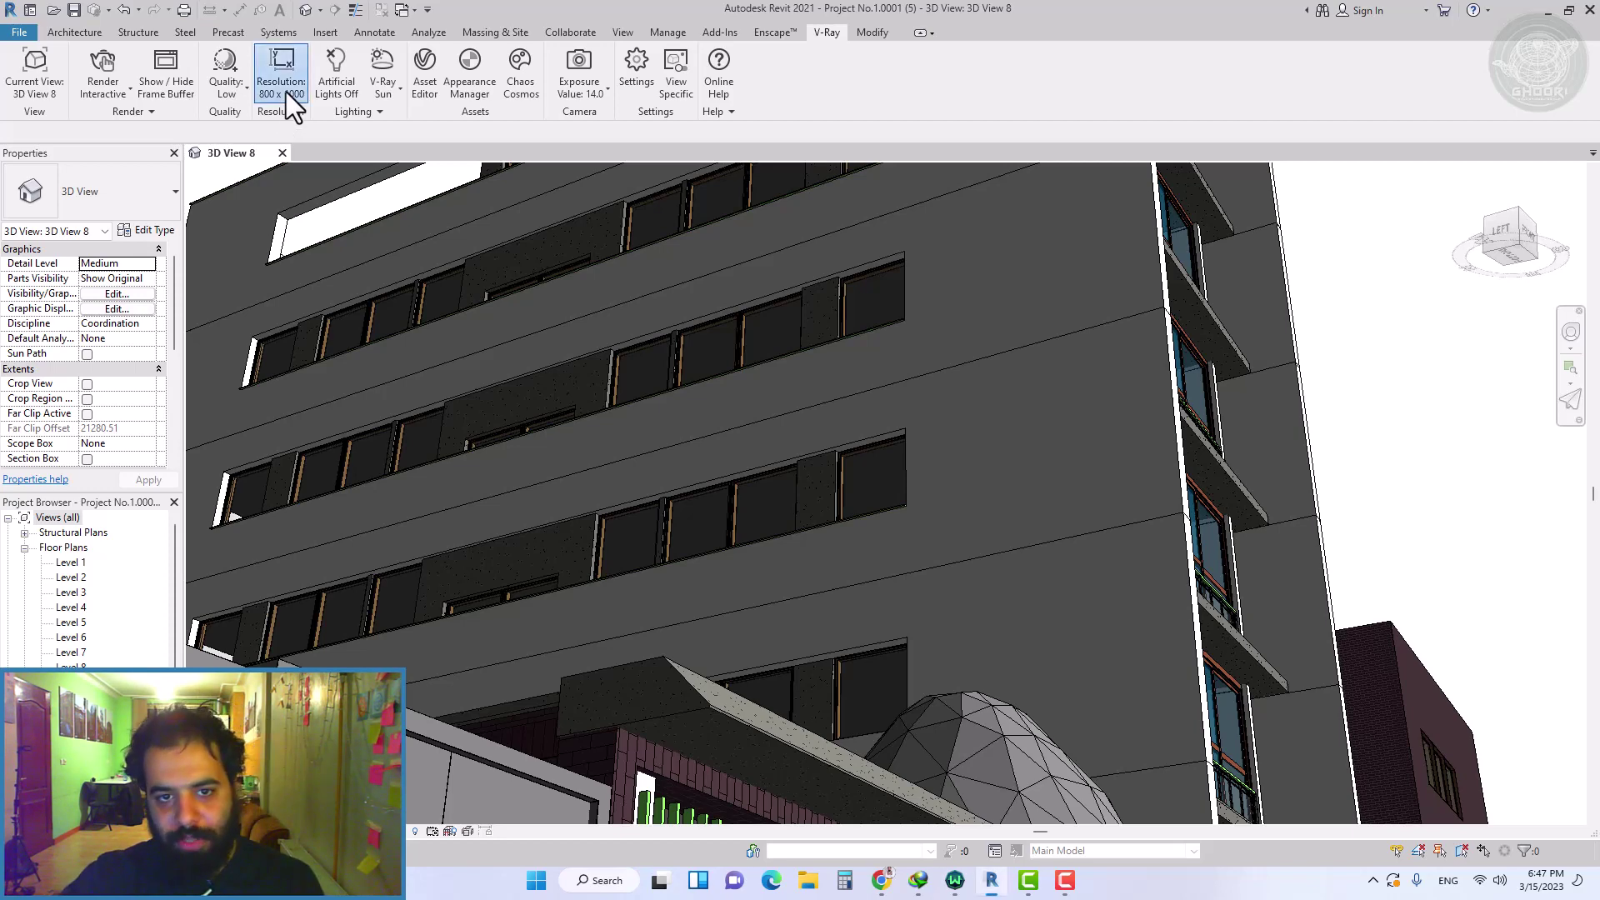
Step: Open the V-Ray Resolution settings and review the 800 × 1000 size and aspect ratio presets
click(286, 91)
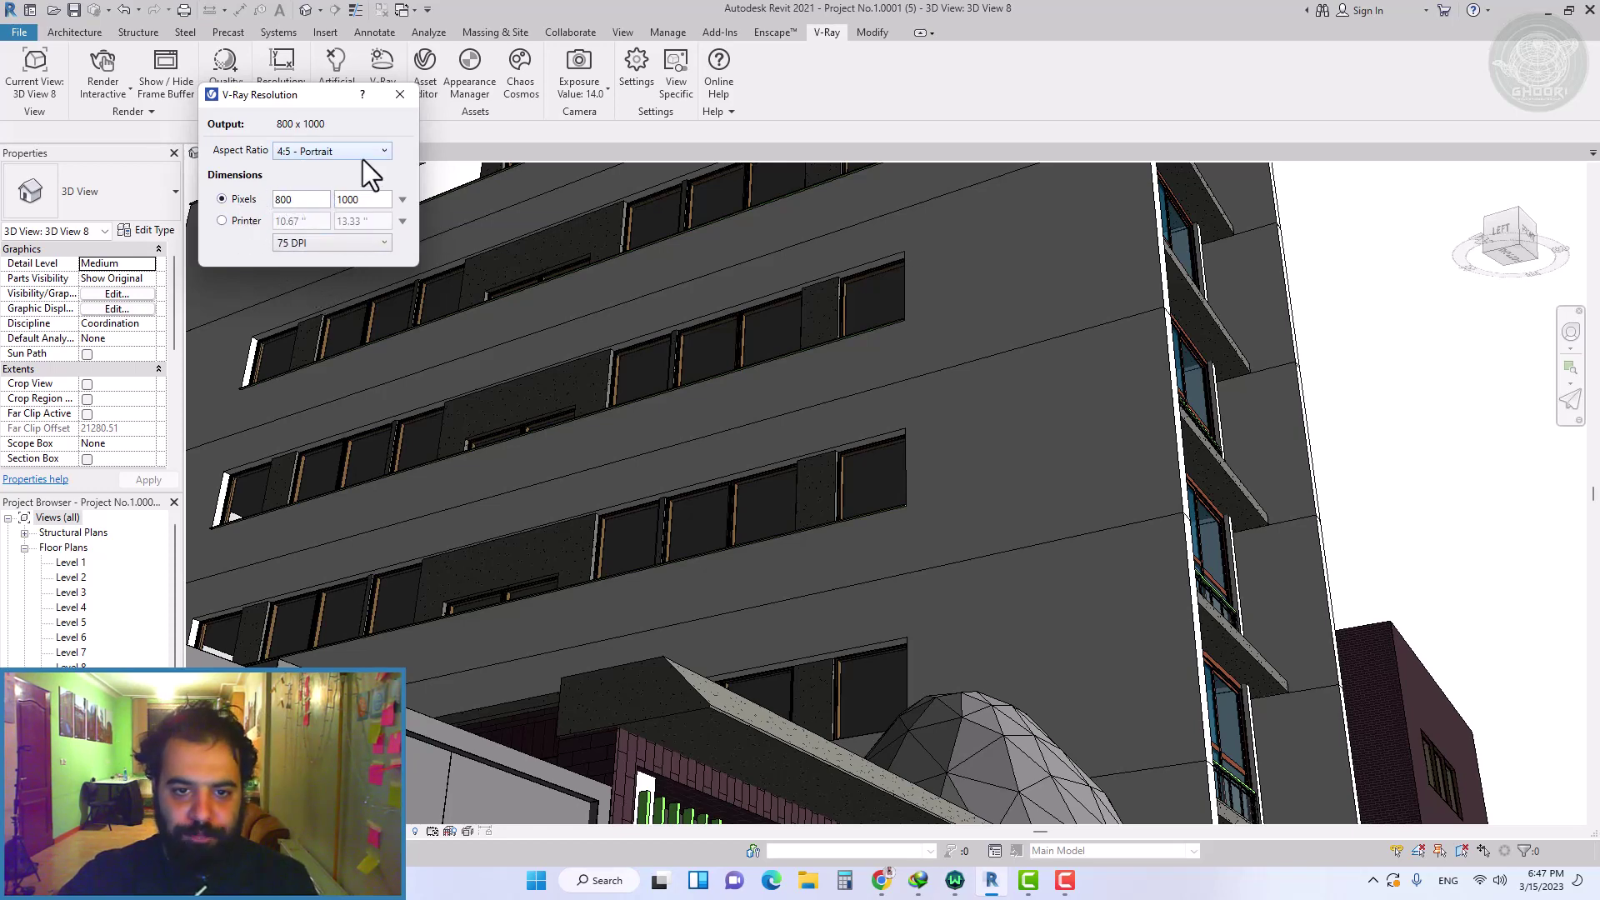
double_click(316, 198)
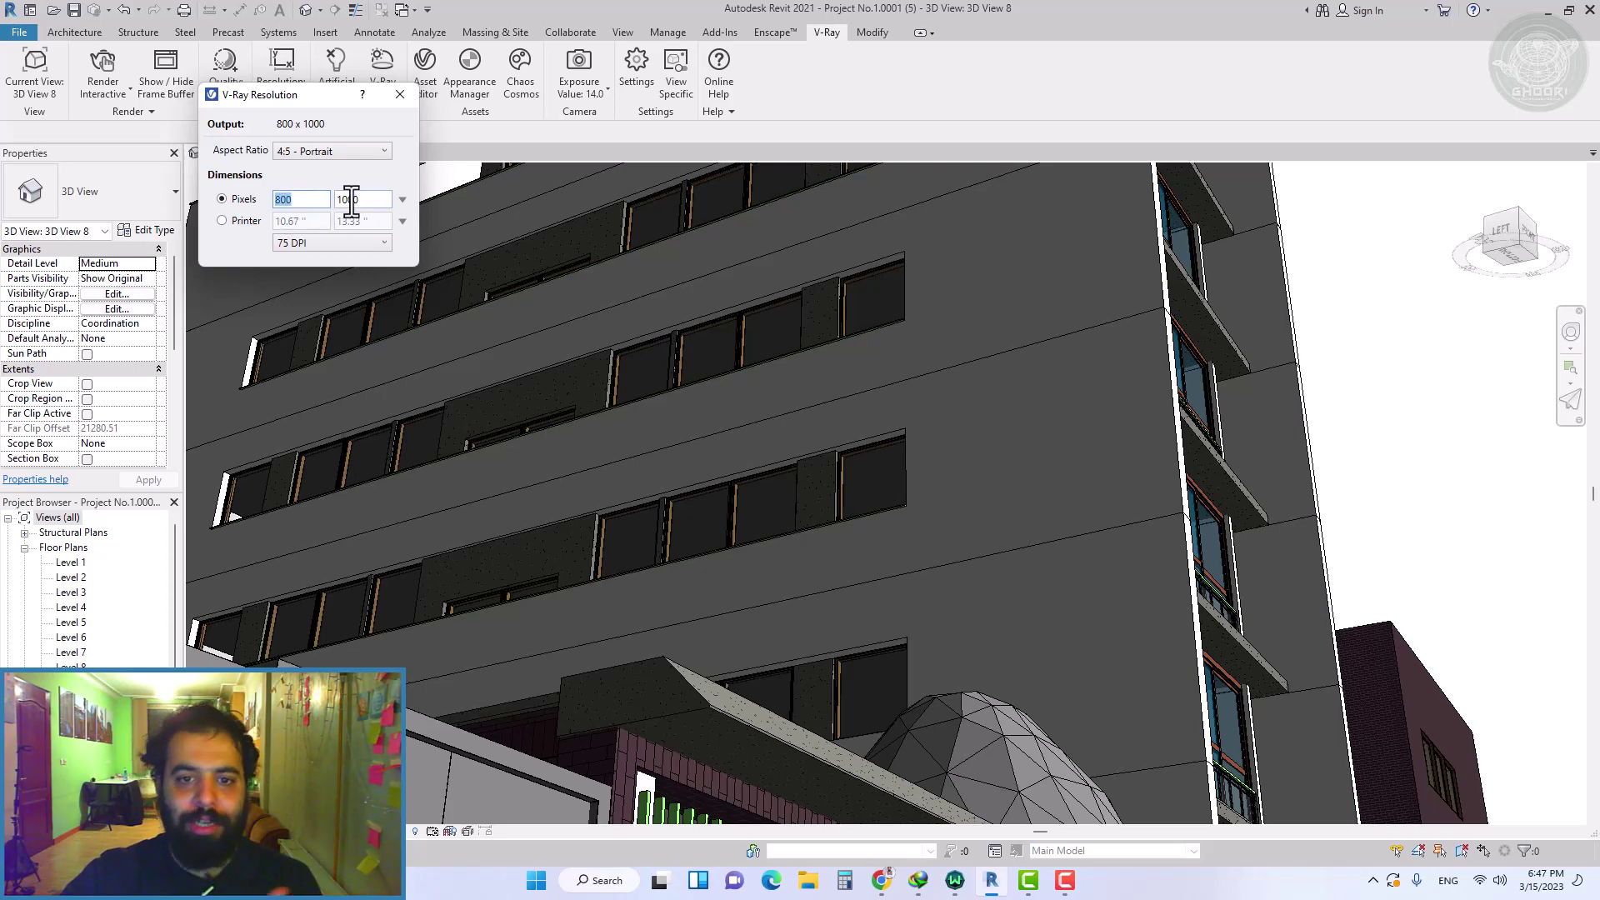
double_click(349, 200)
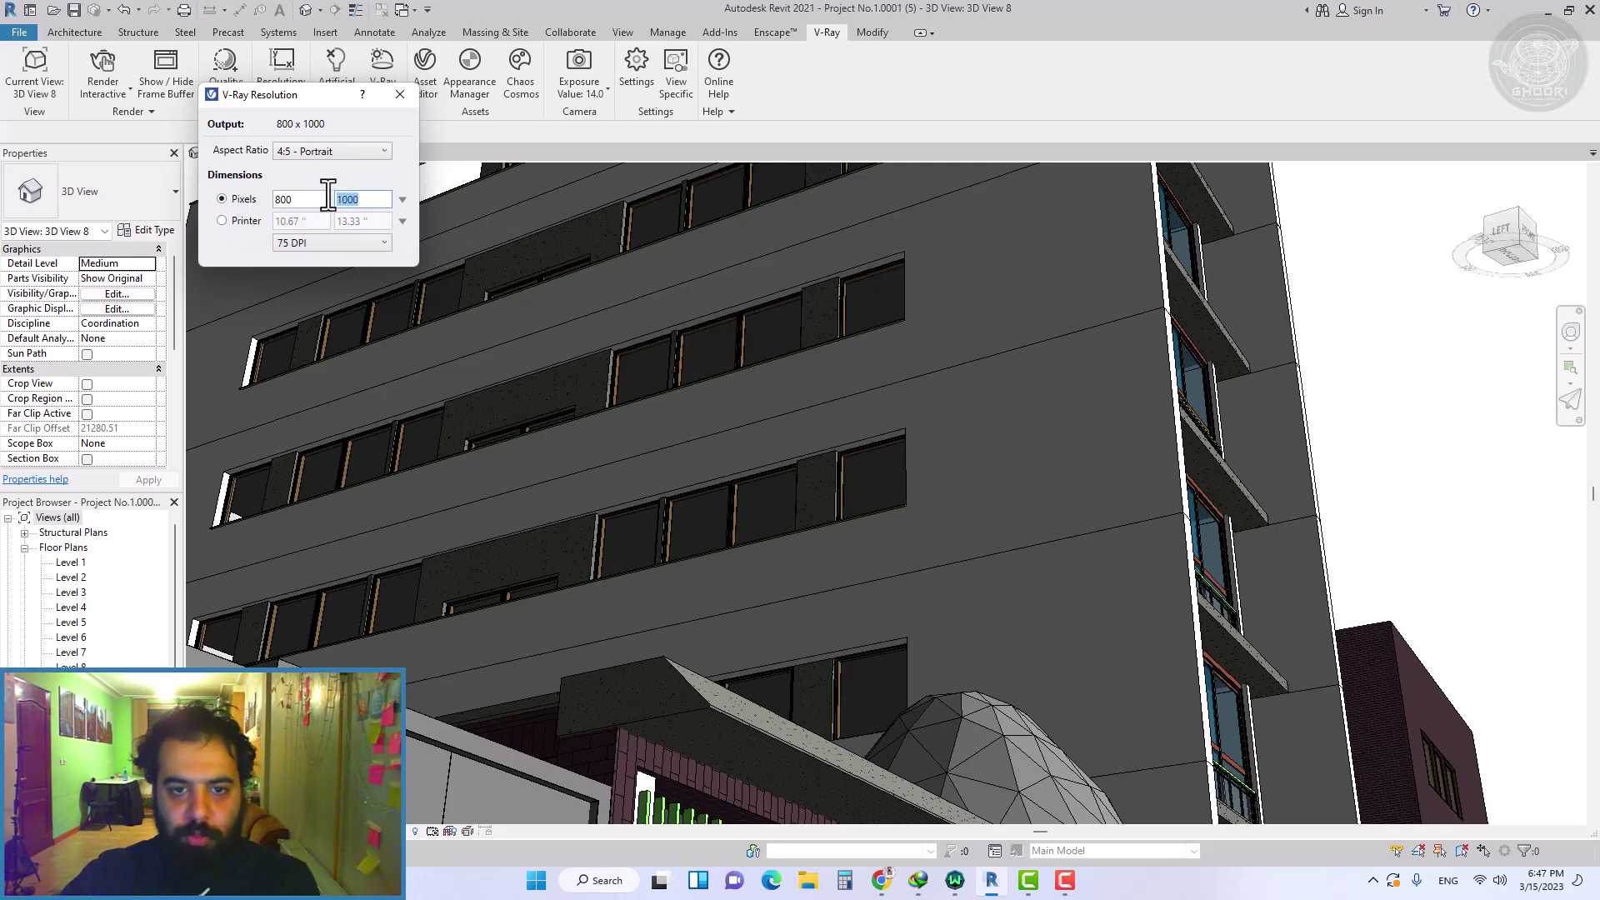
click(336, 153)
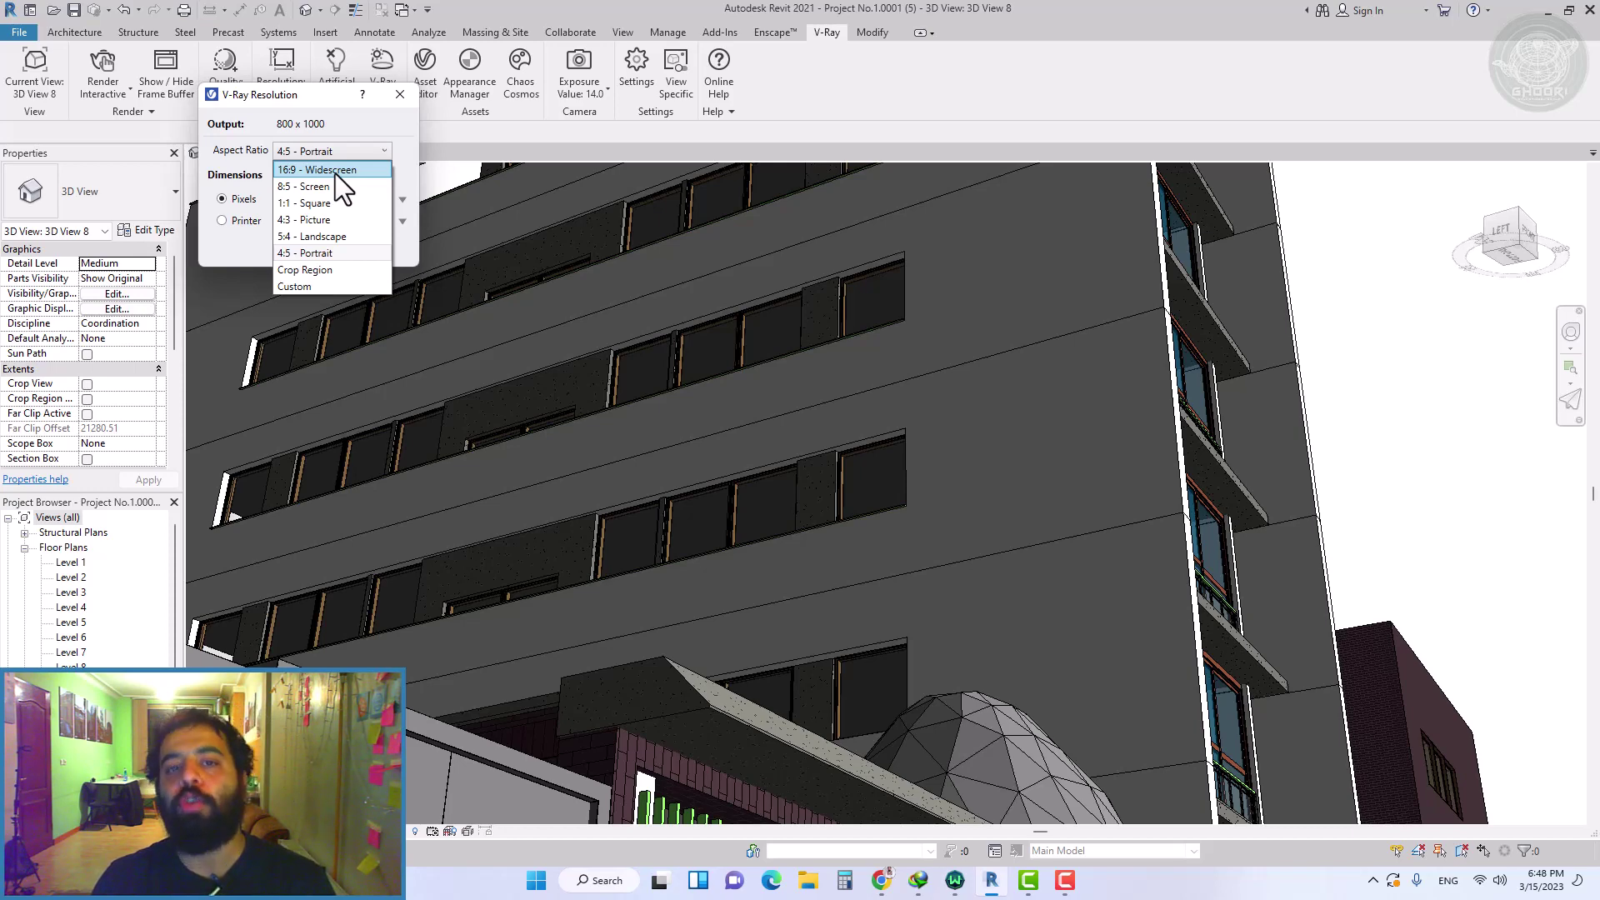
Step: Set the aspect ratio to 16:9 Widescreen and the pixel width to 1280, giving 1280 × 720
click(958, 12)
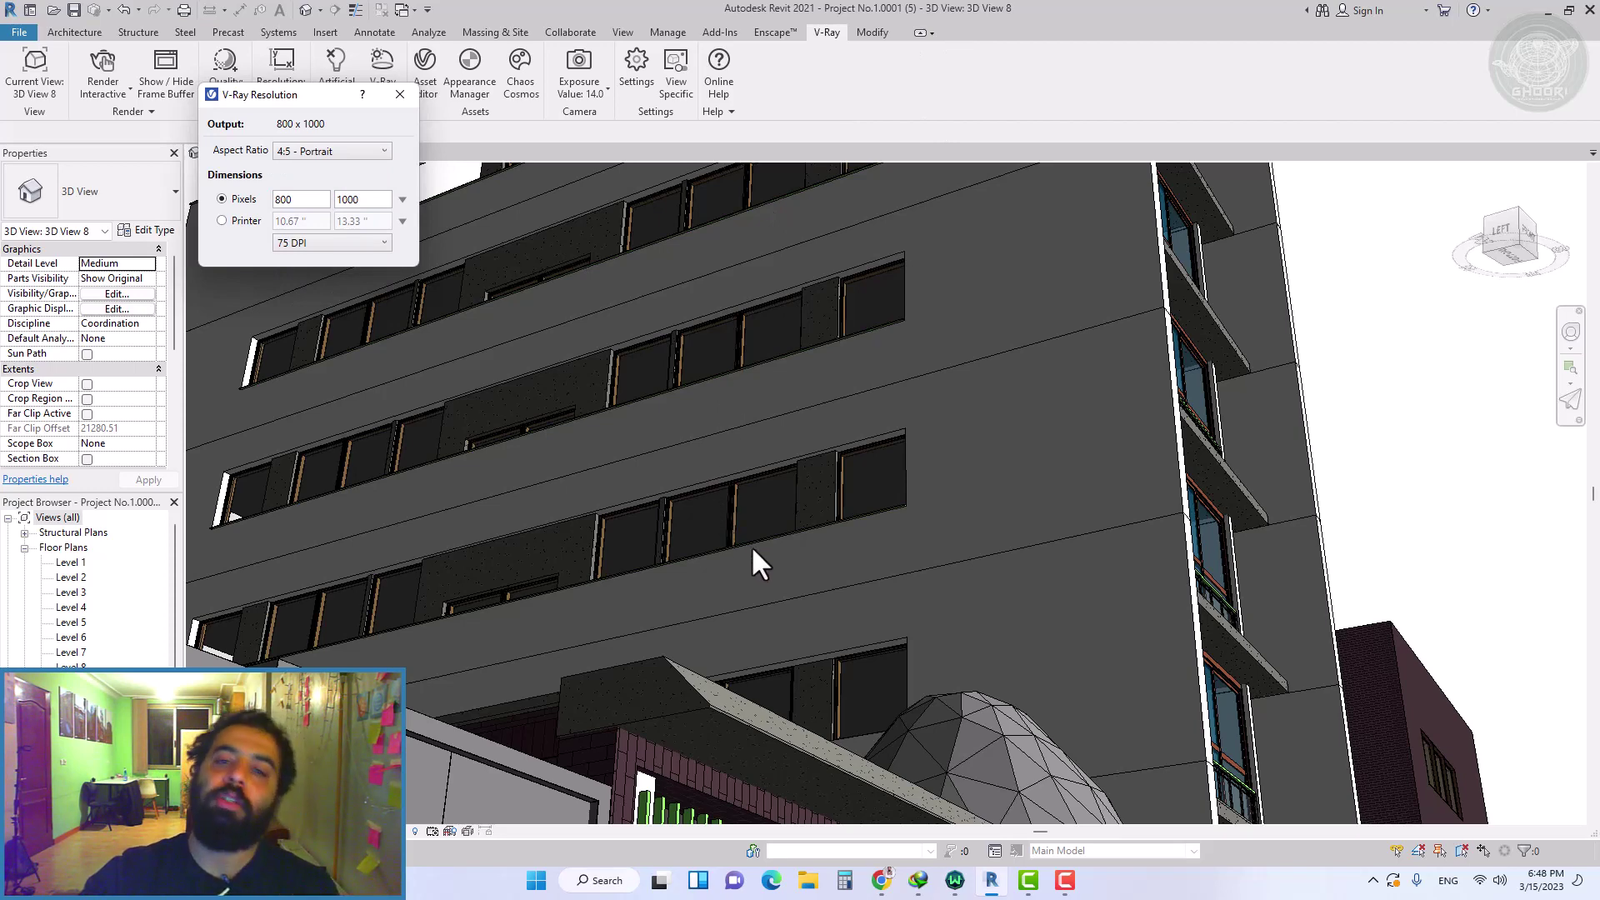
click(350, 157)
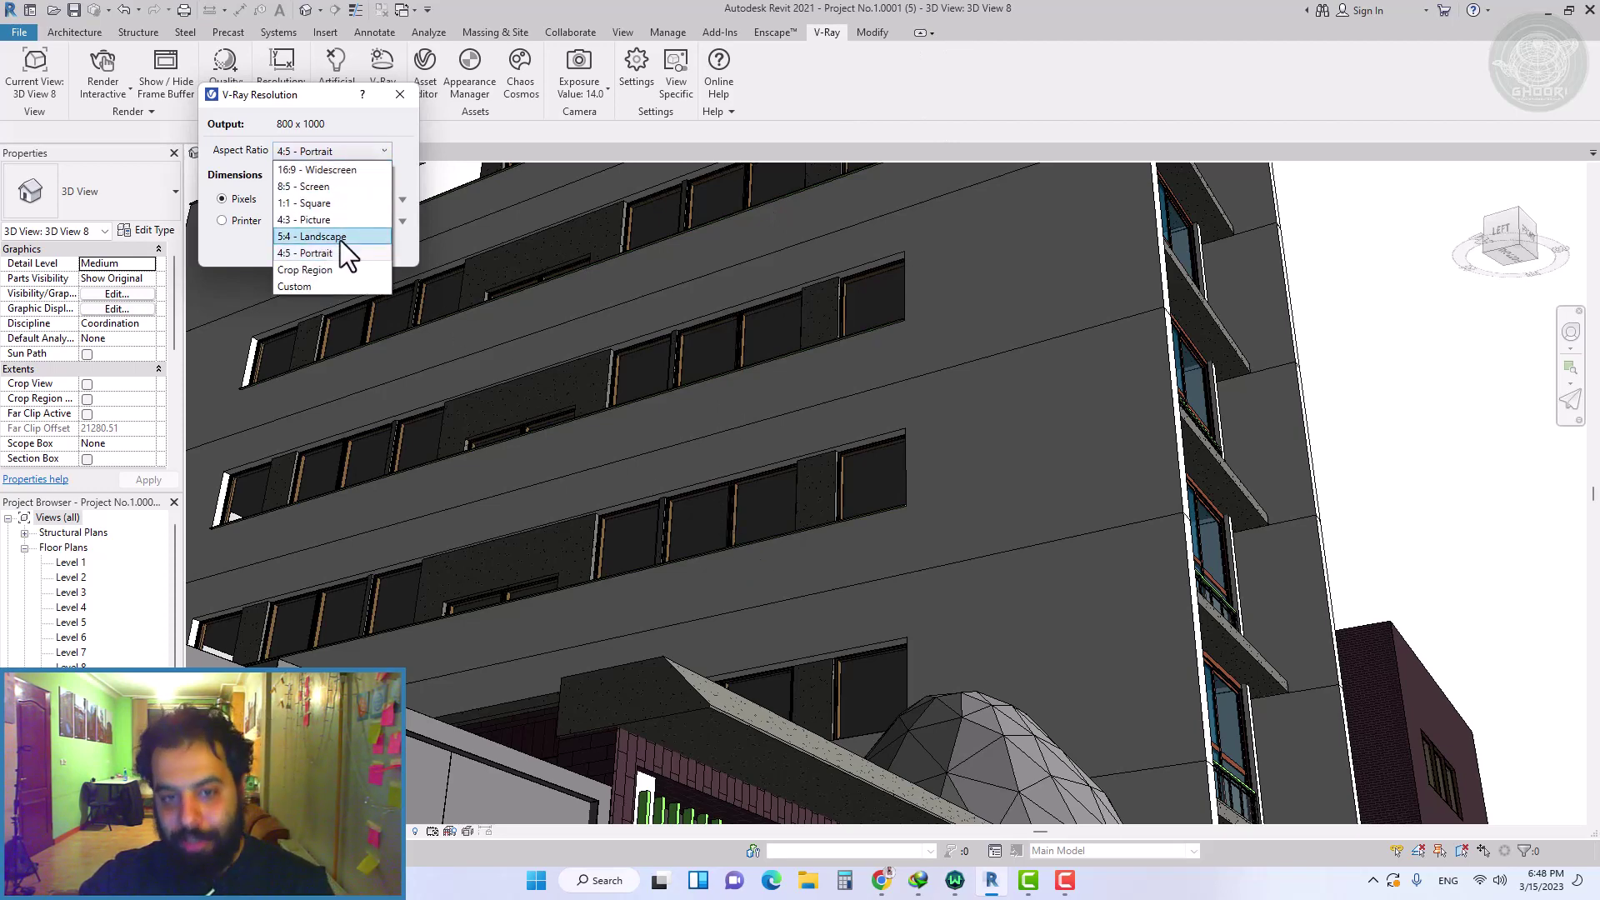
click(362, 172)
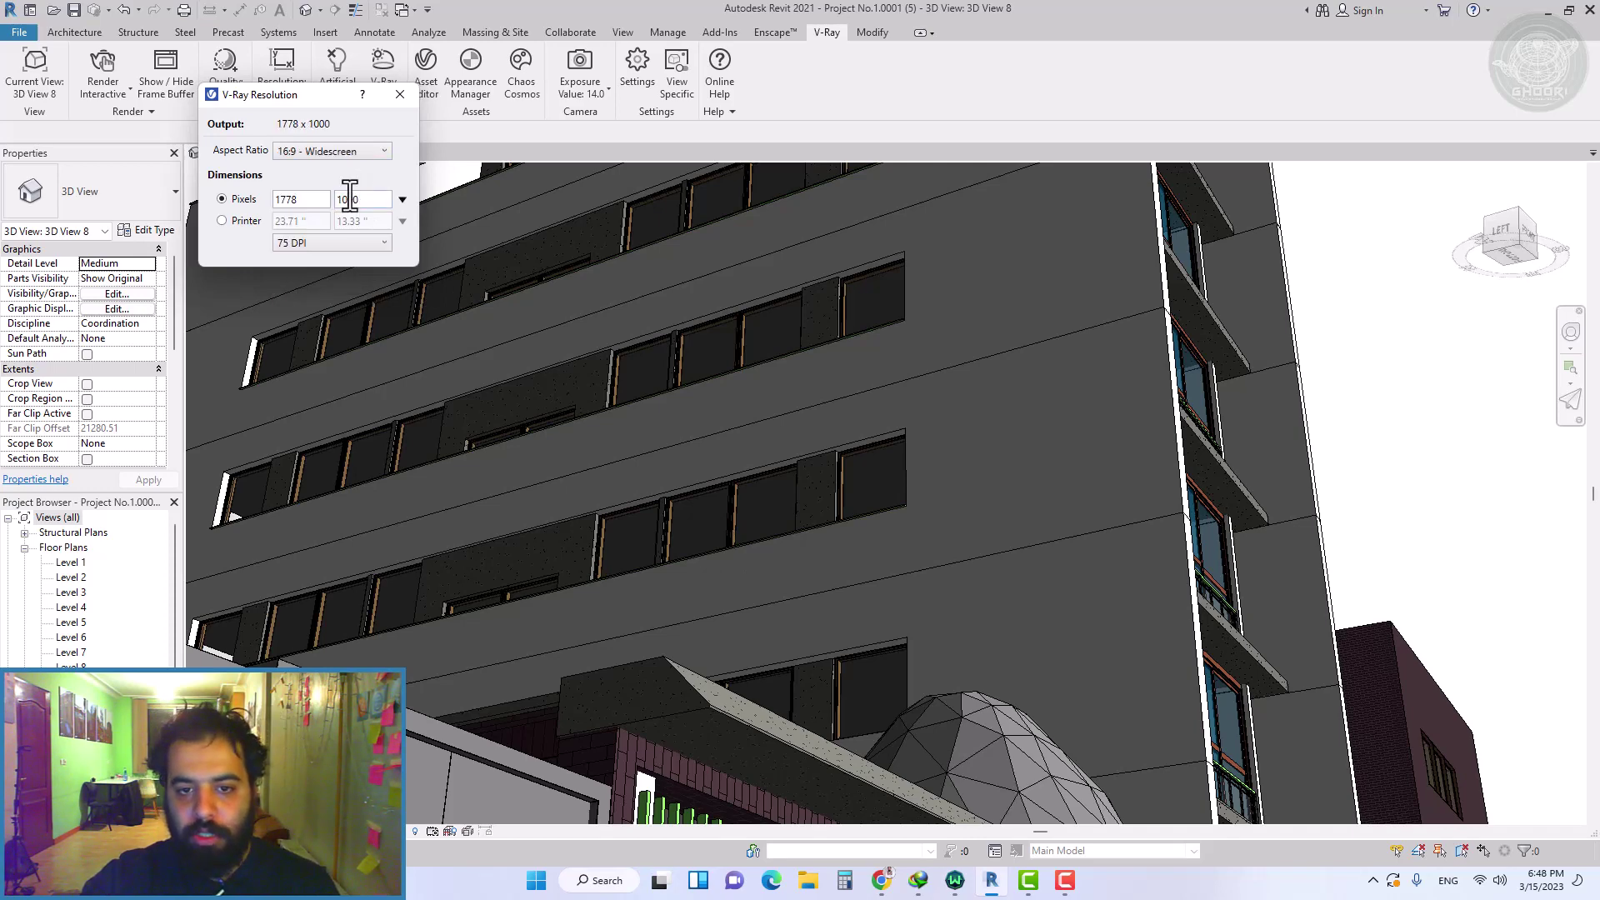
double_click(310, 201)
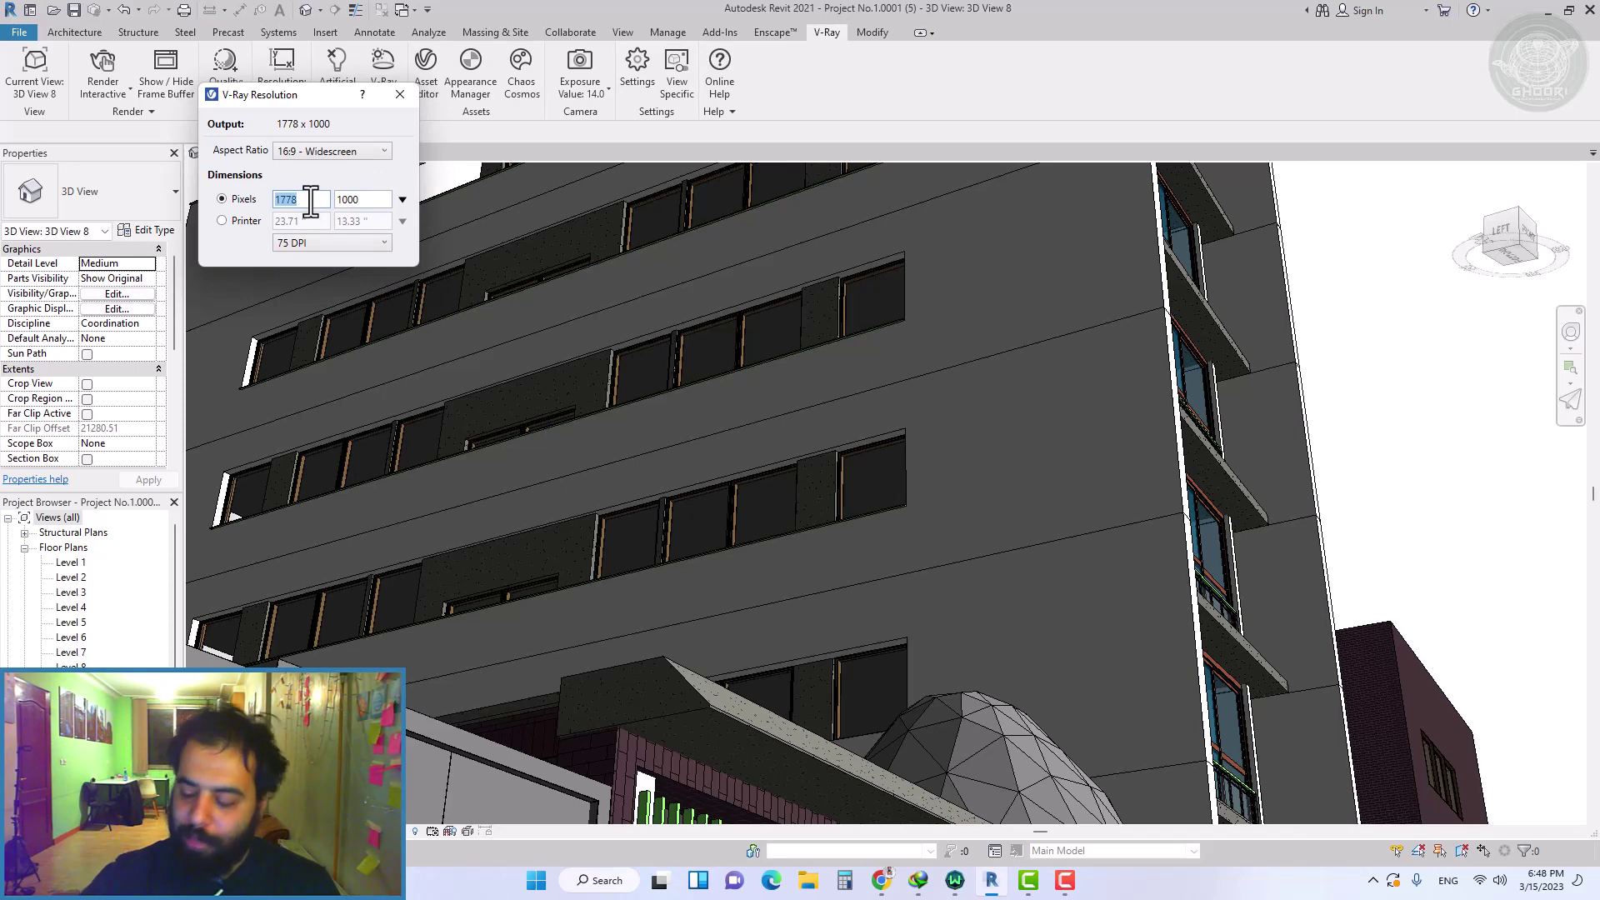
text(1000)
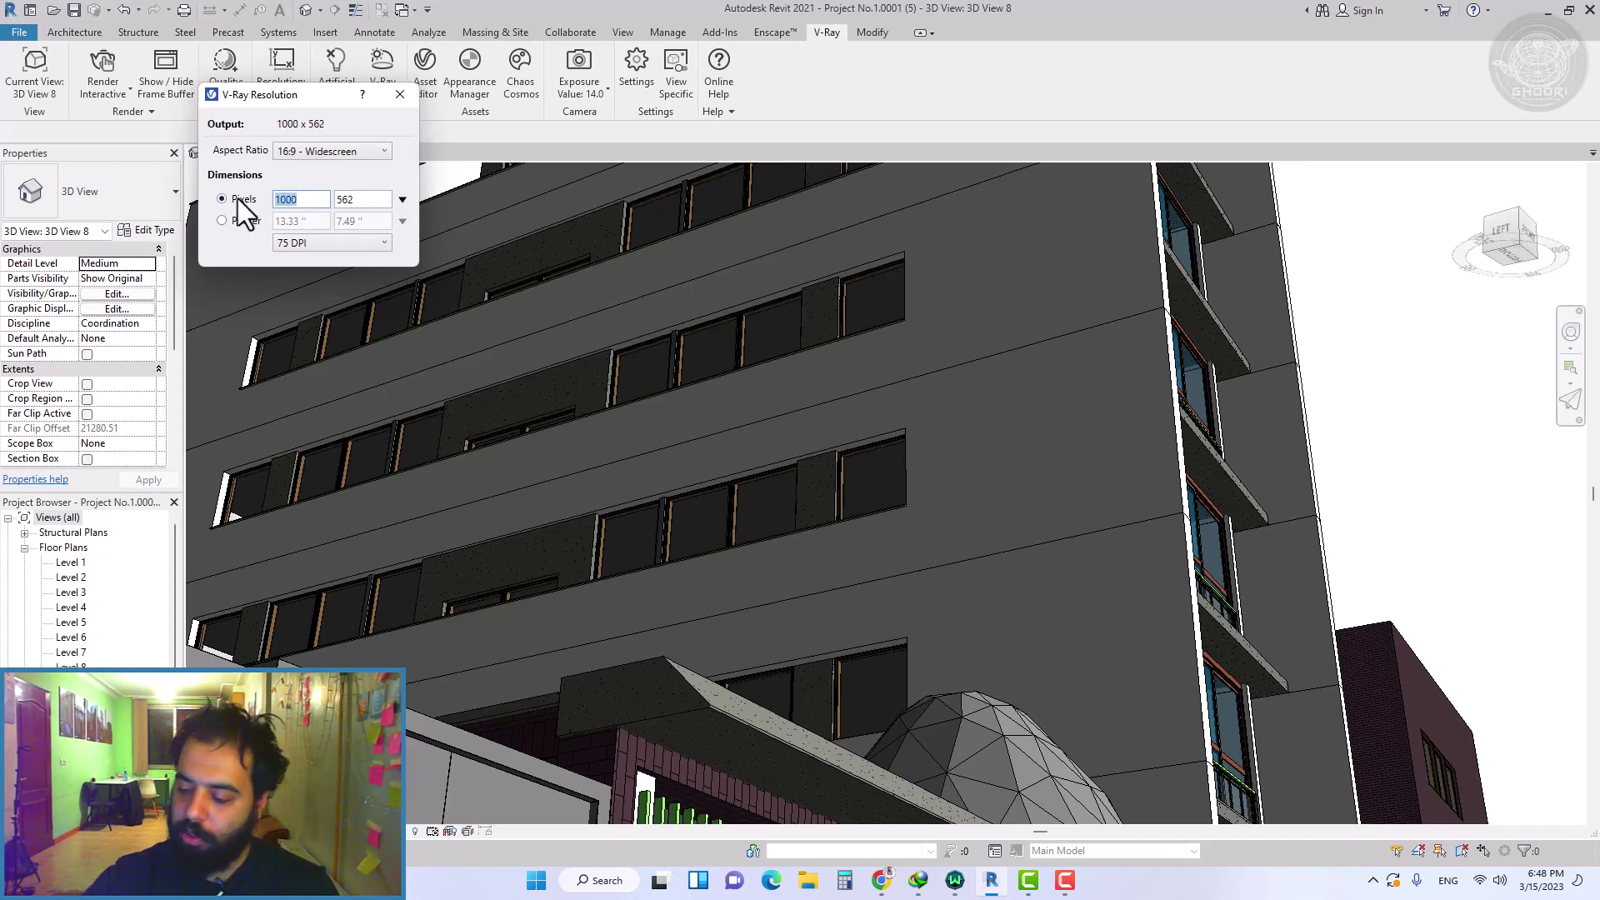
key(BackSpace)
key(BackSpace)
key(BackSpace)
text(080)
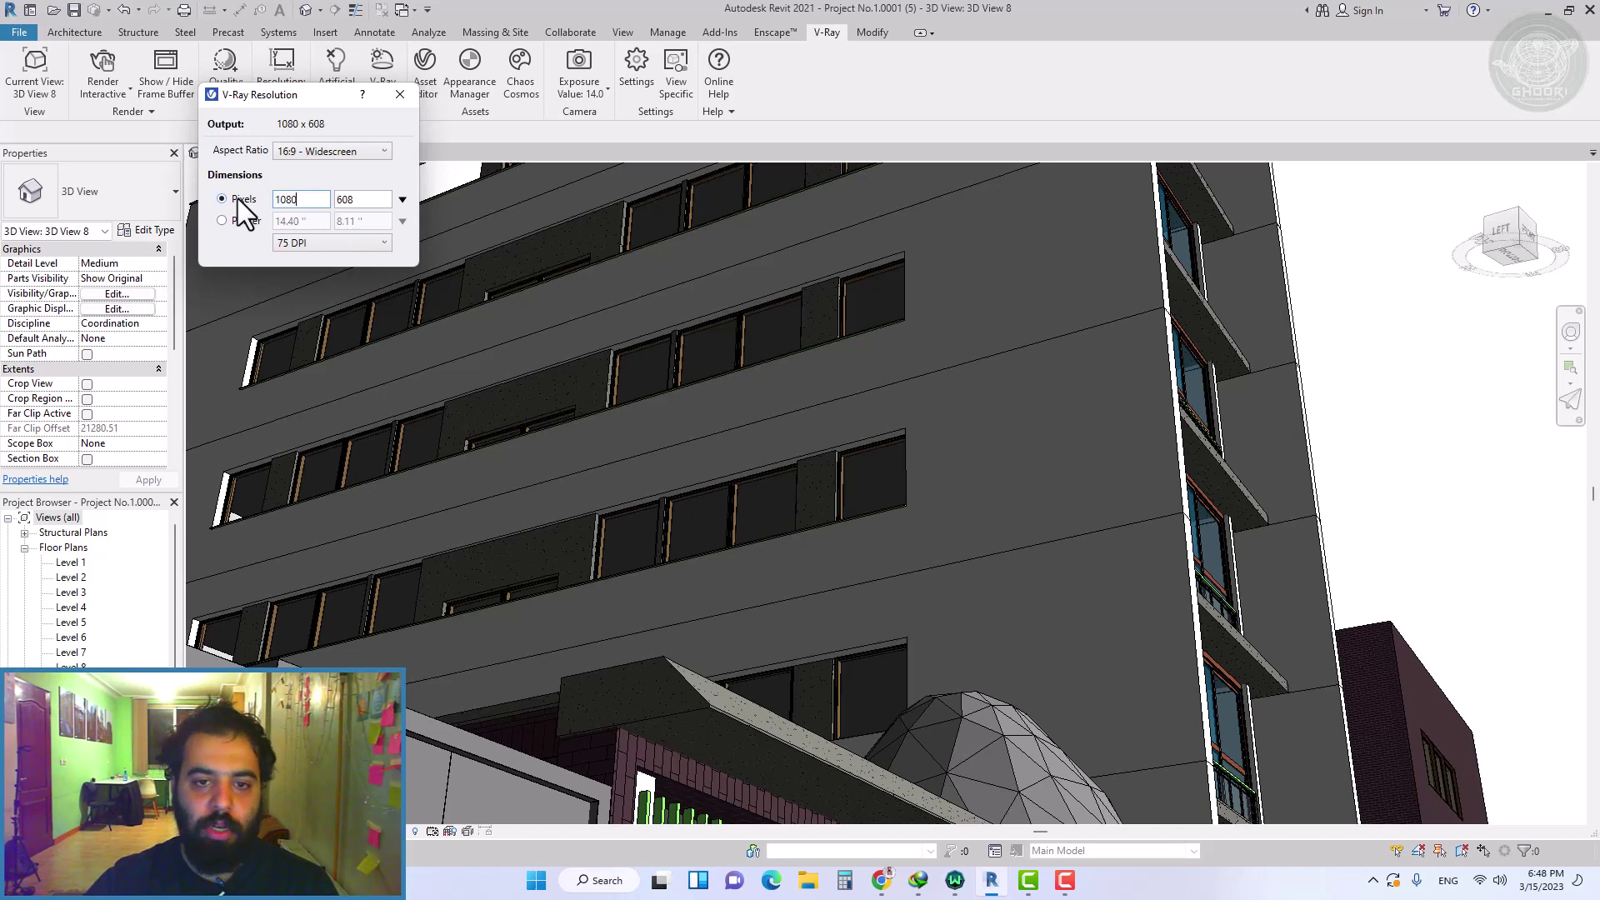
key(ctrl+a)
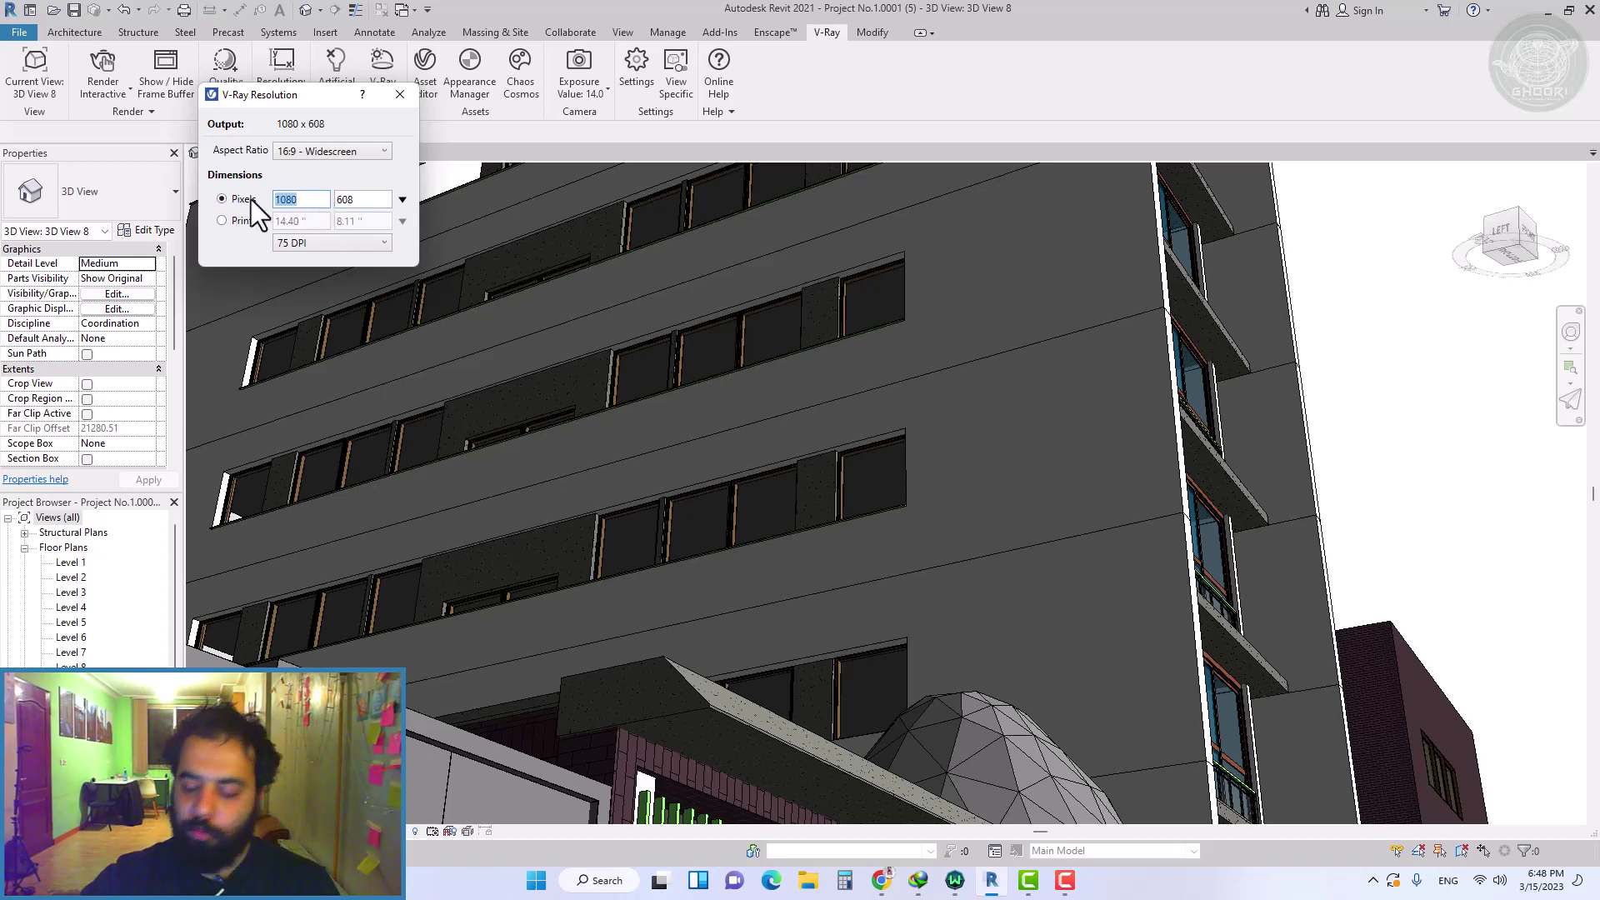
text(1280)
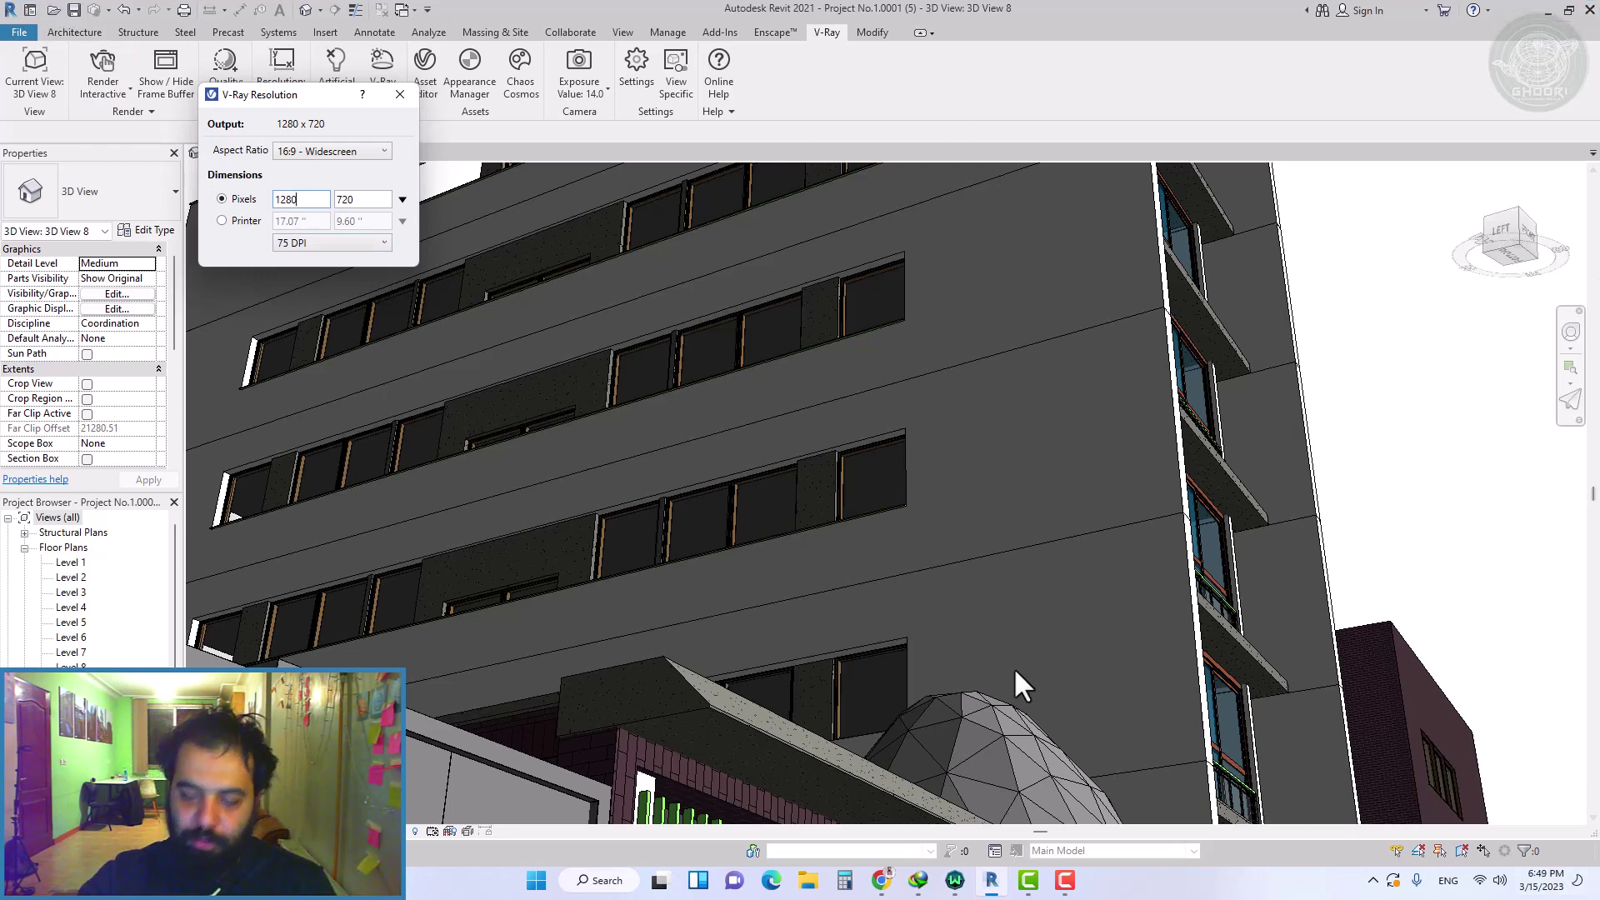
Step: Change the pixel width from 1280 to 320, then to 1920 for 1920 × 1080 output
double_click(314, 198)
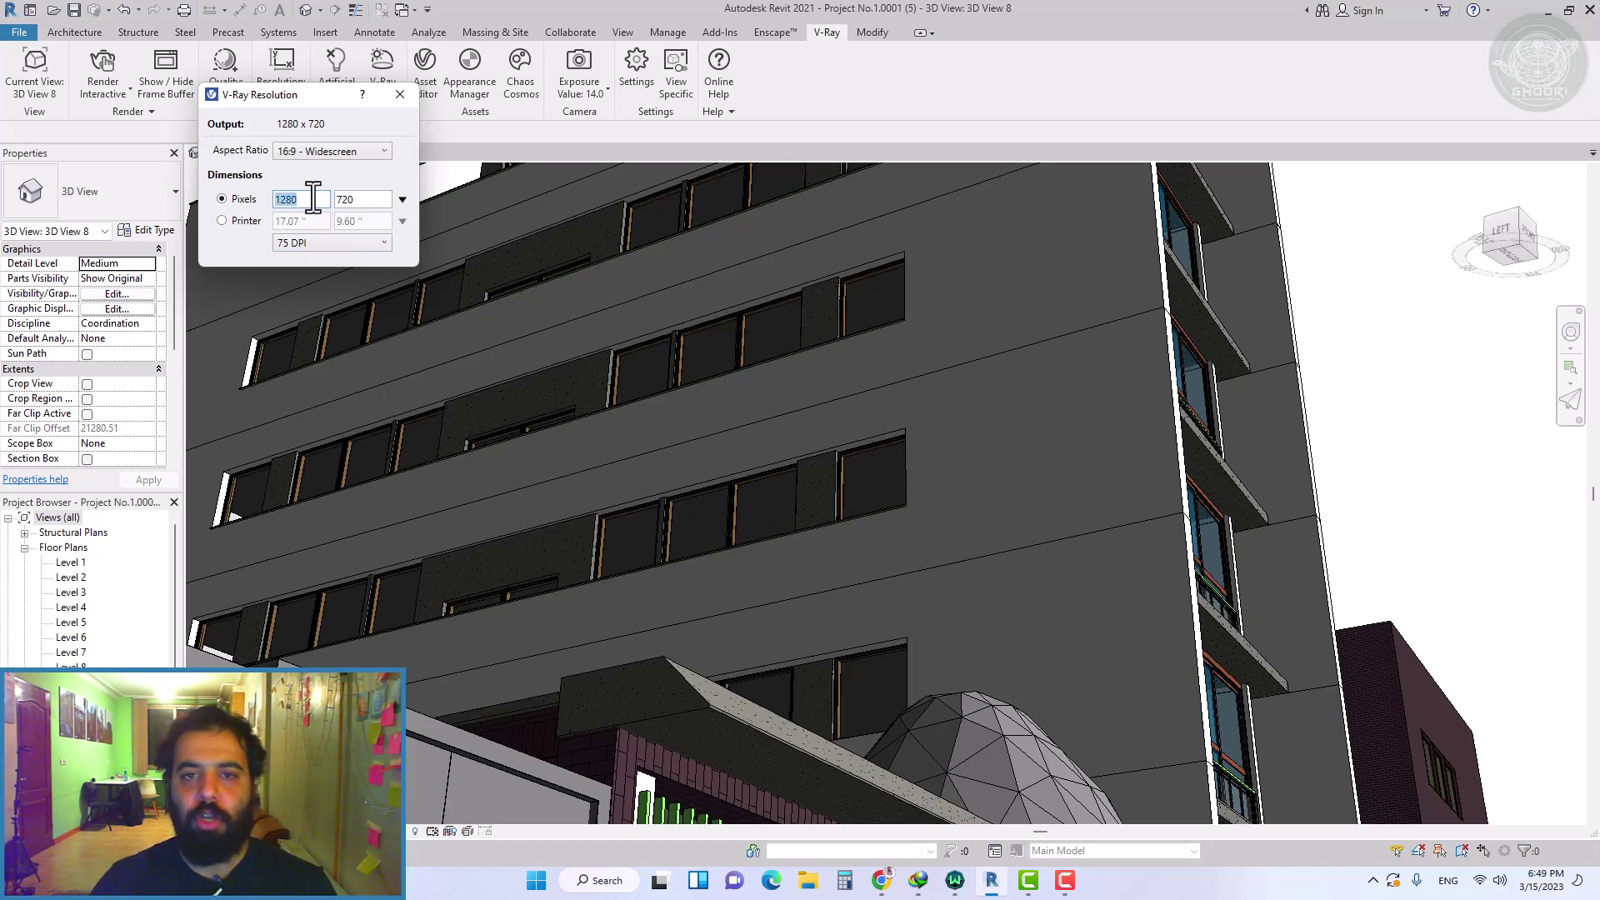
text(3)
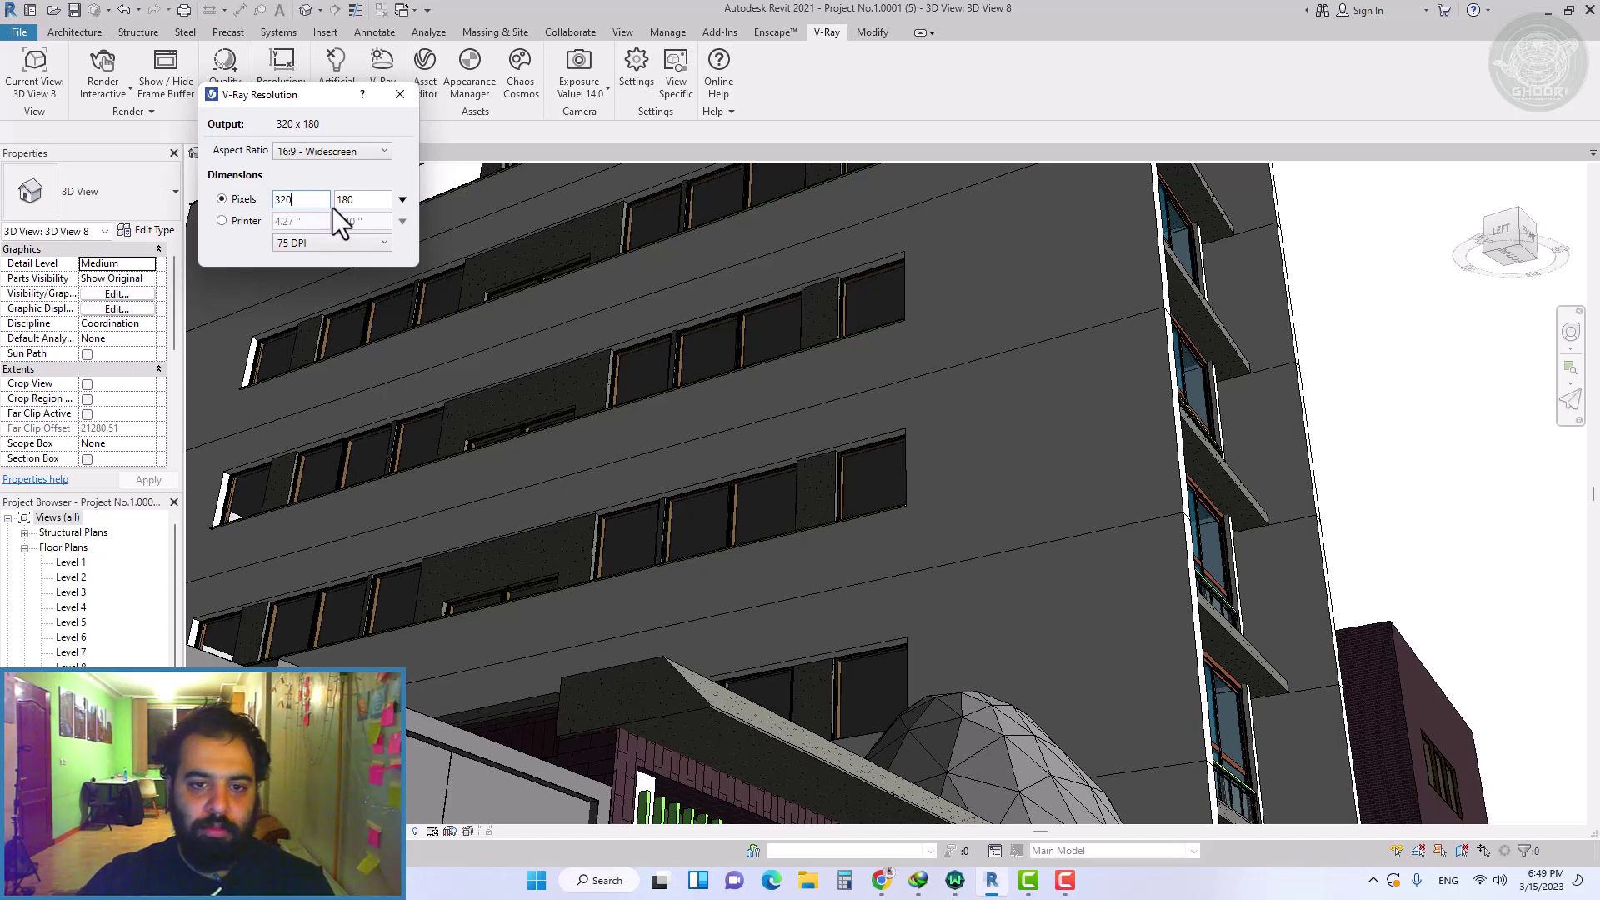
double_click(293, 200)
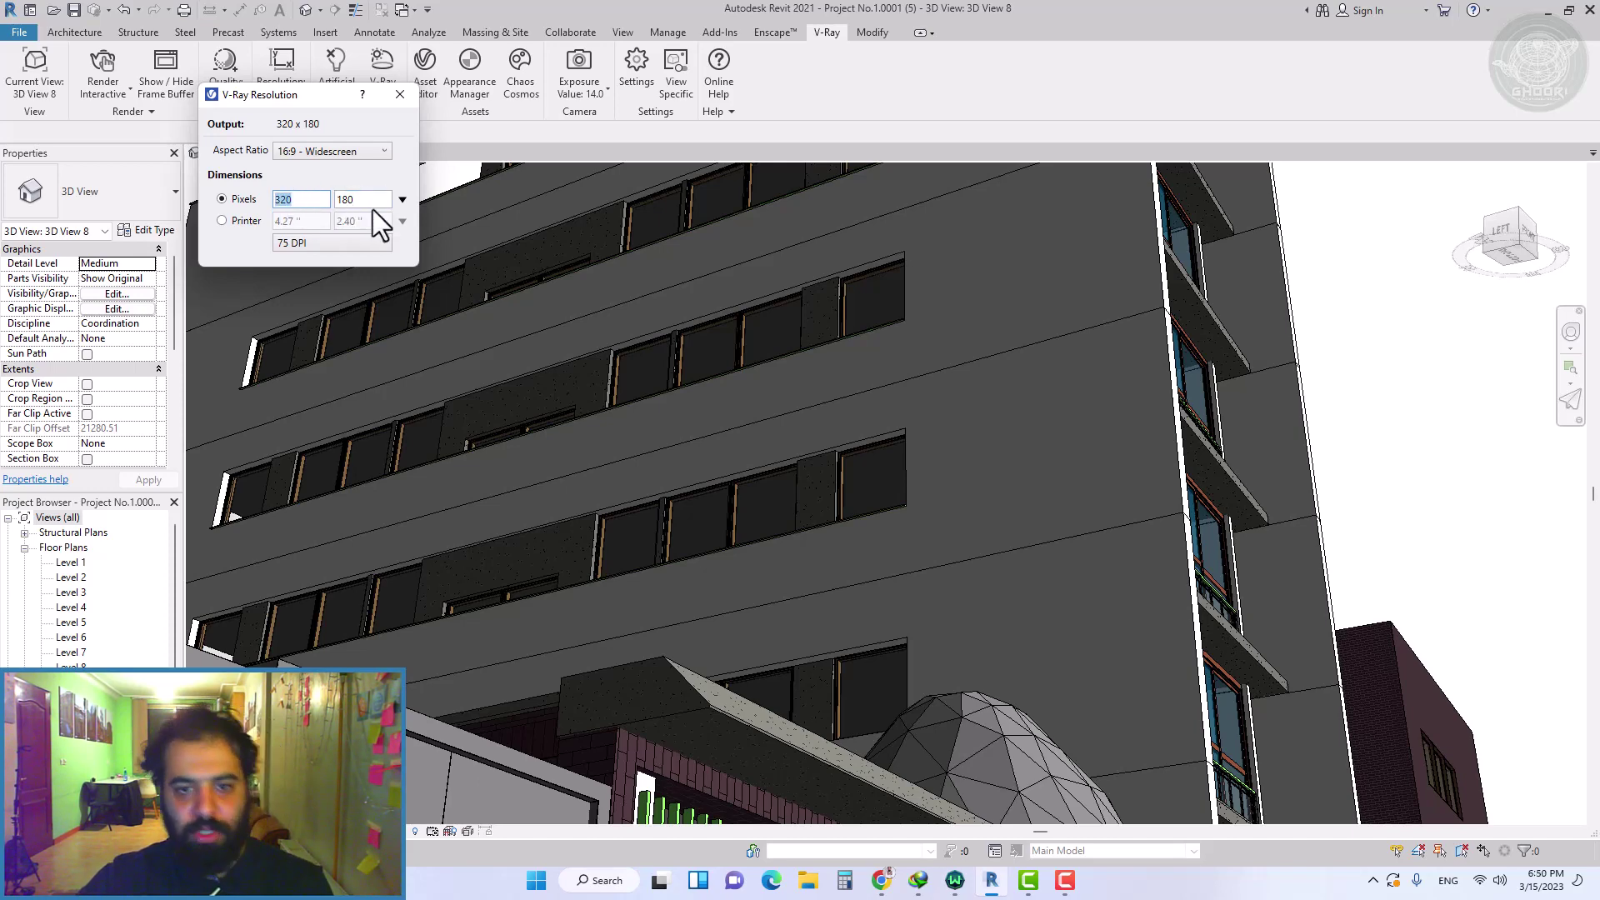
text(1)
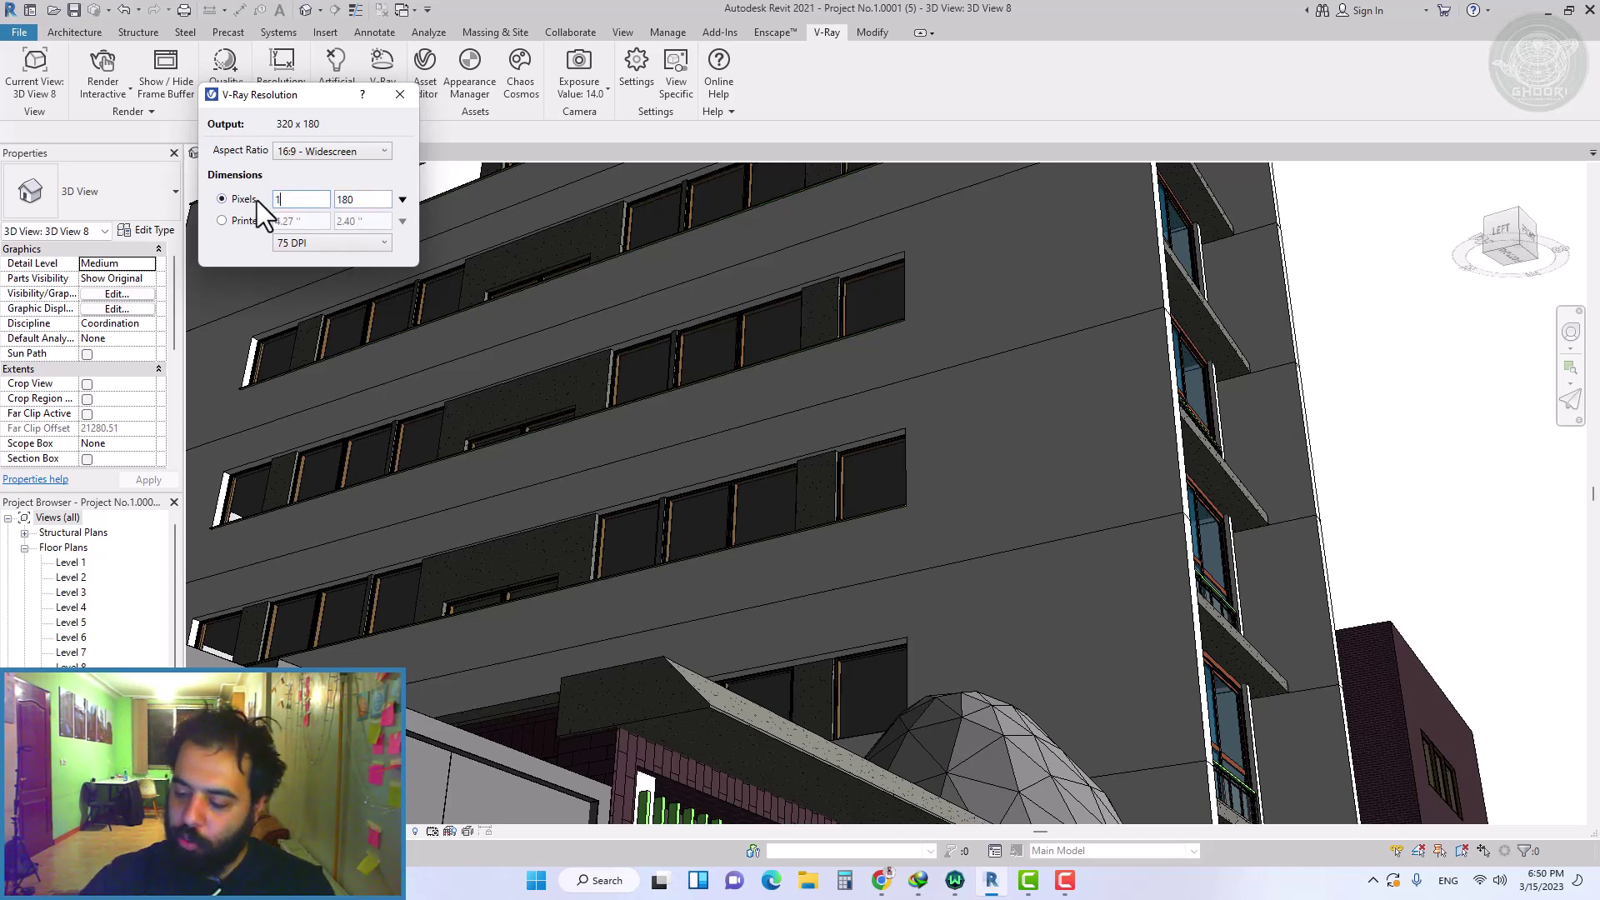
text(920)
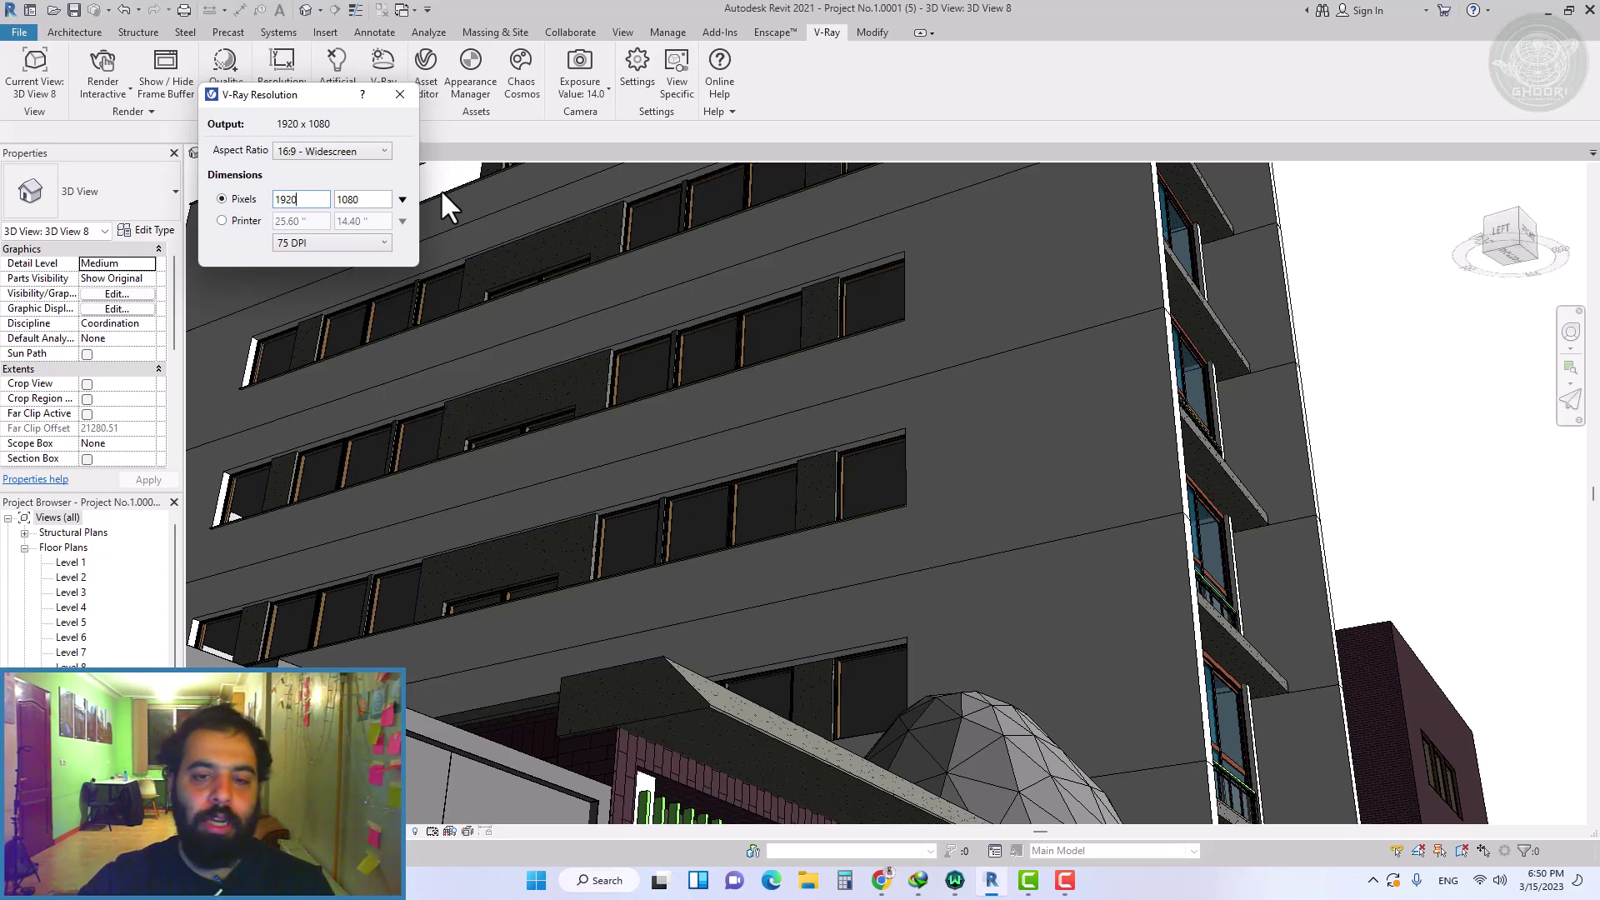
Step: Switch the aspect ratio back to 4:5 Portrait with an 800-pixel width (800 × 1000)
click(350, 155)
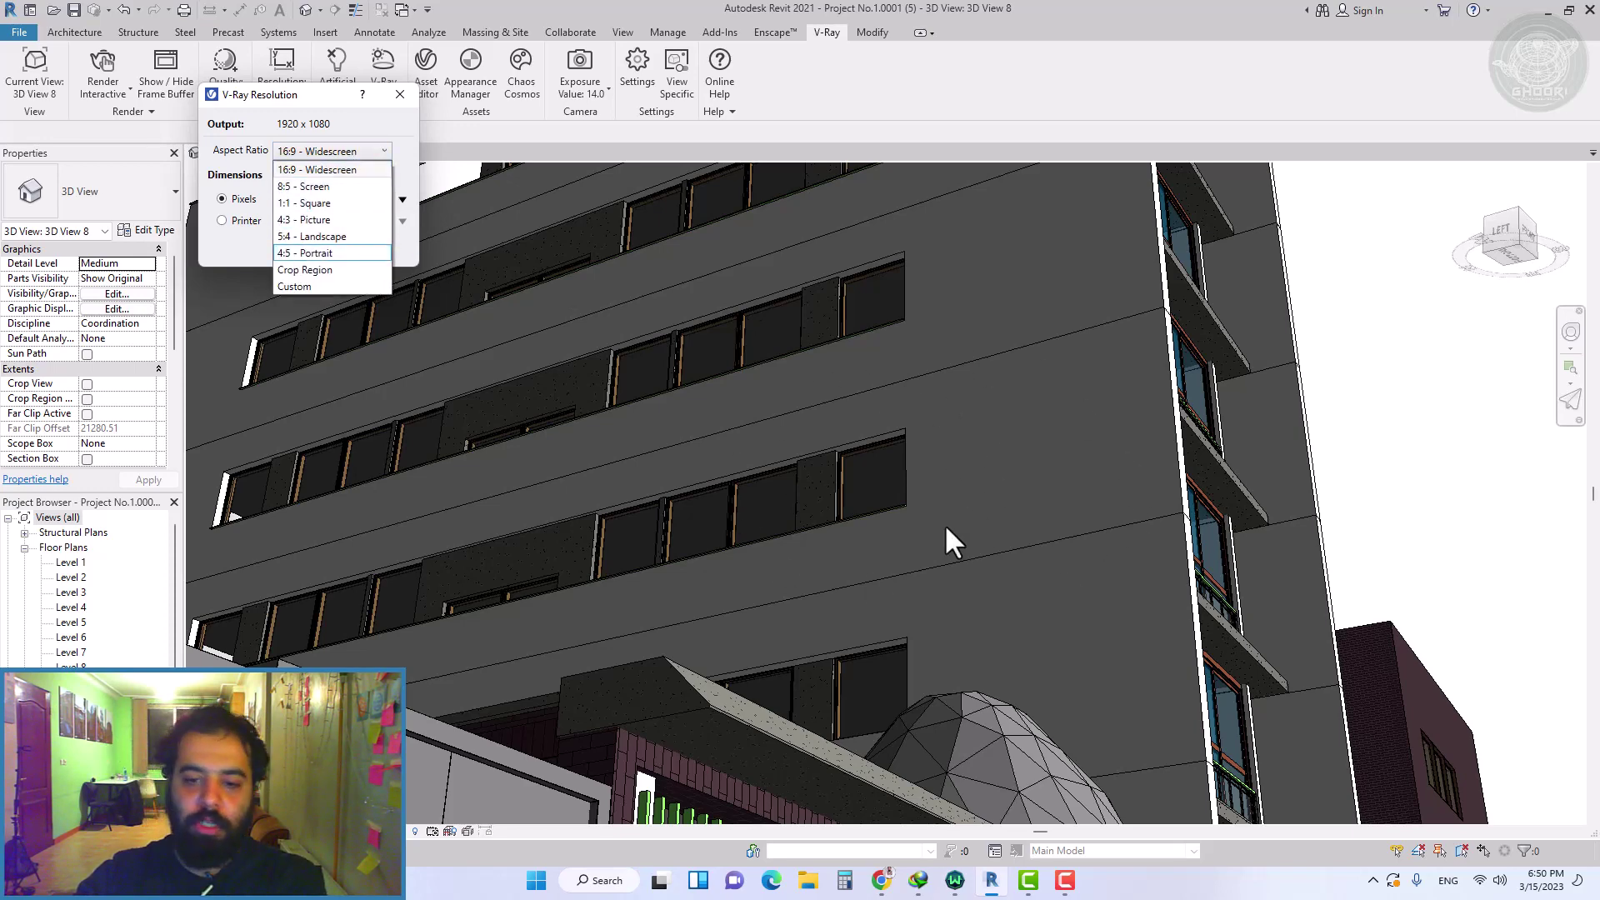
click(345, 253)
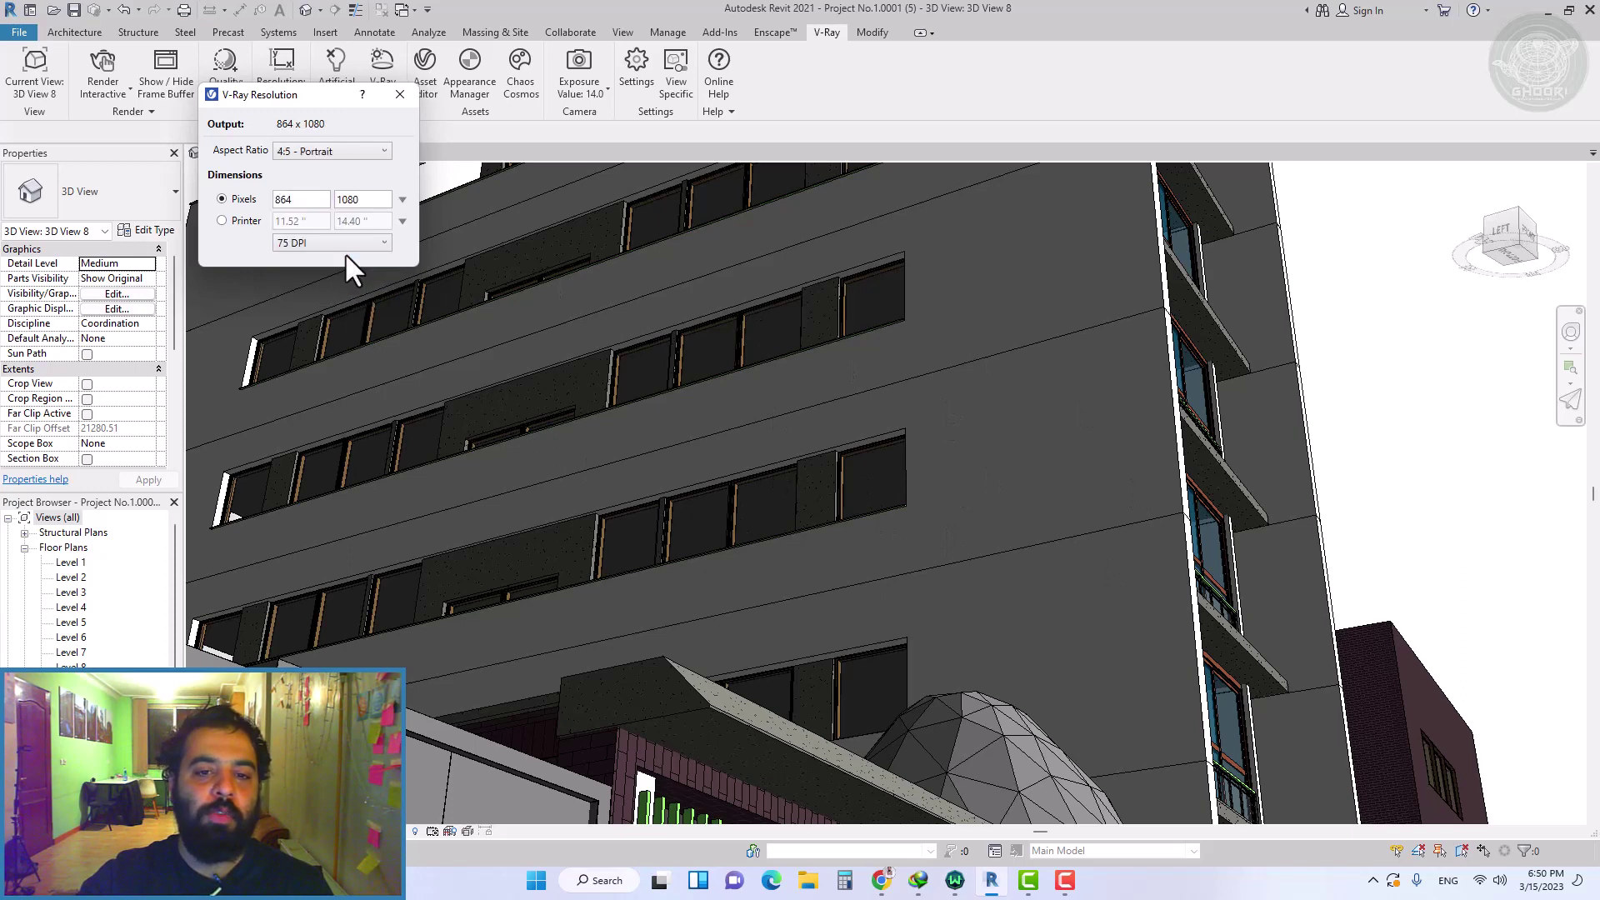
double_click(318, 199)
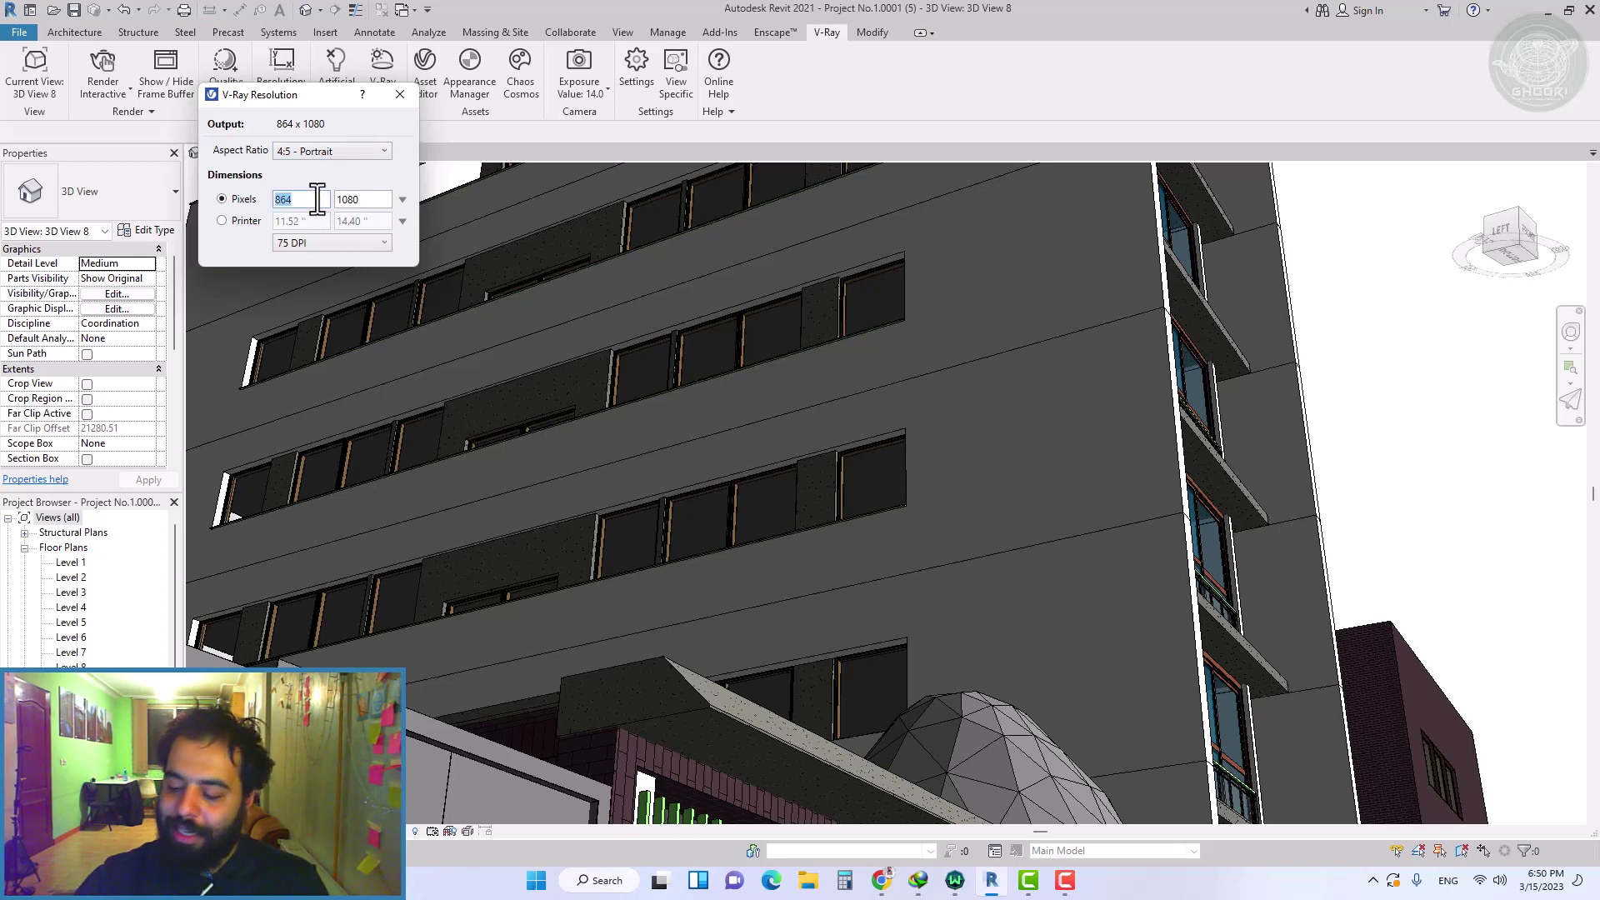
text(800)
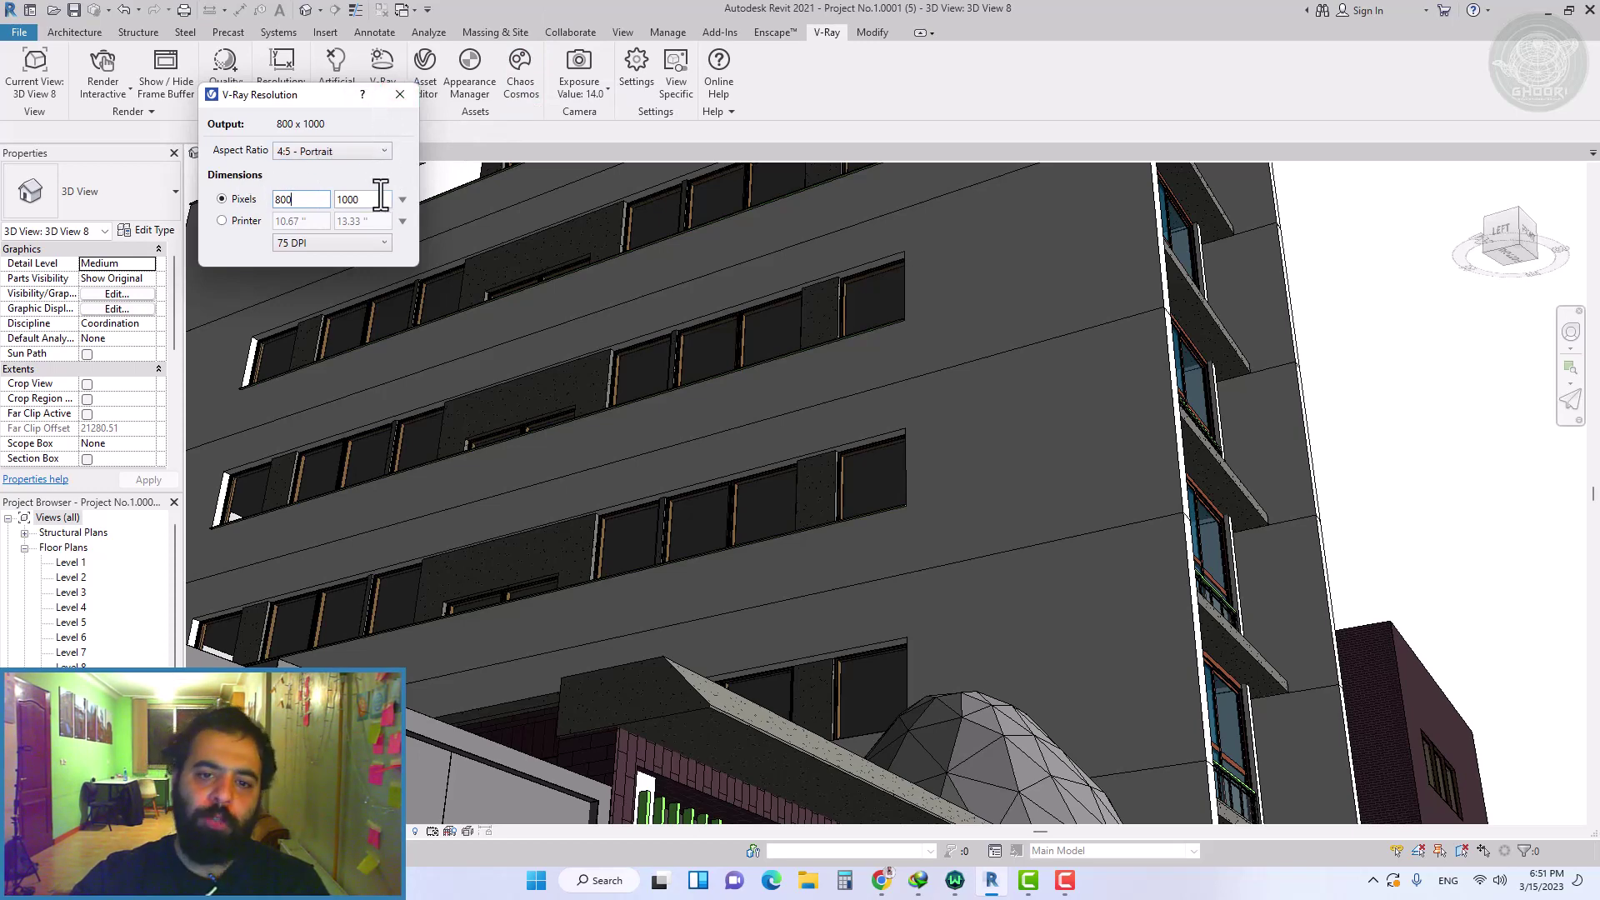
Step: Set the pixel width to 200 (200 × 250) and start an interactive render of the building
double_click(301, 200)
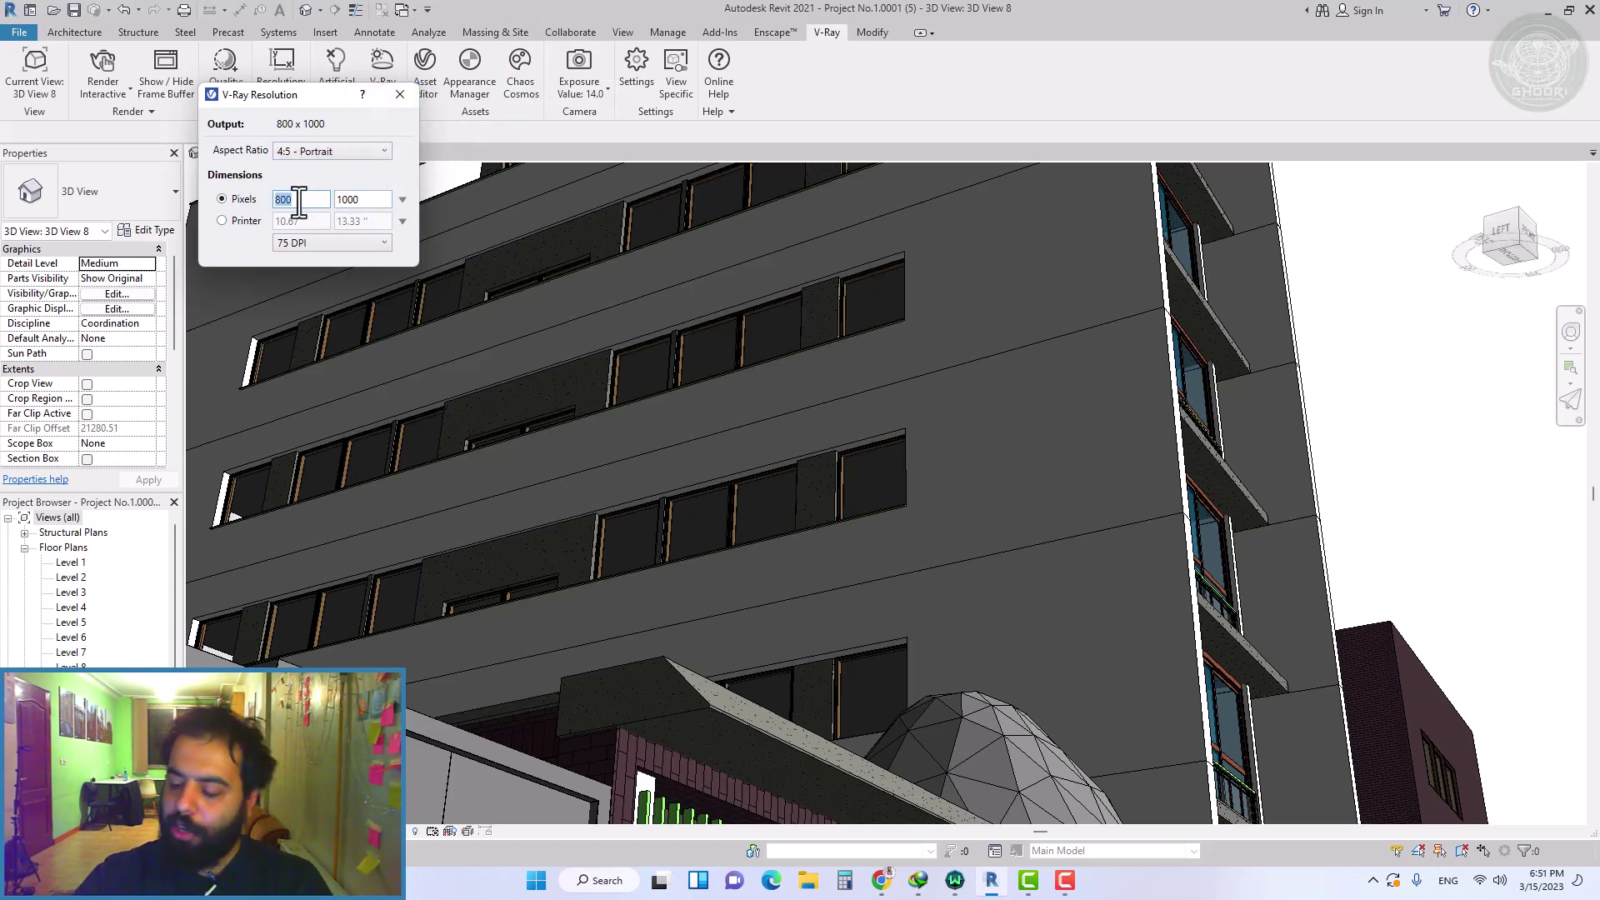
text(200)
key(Return)
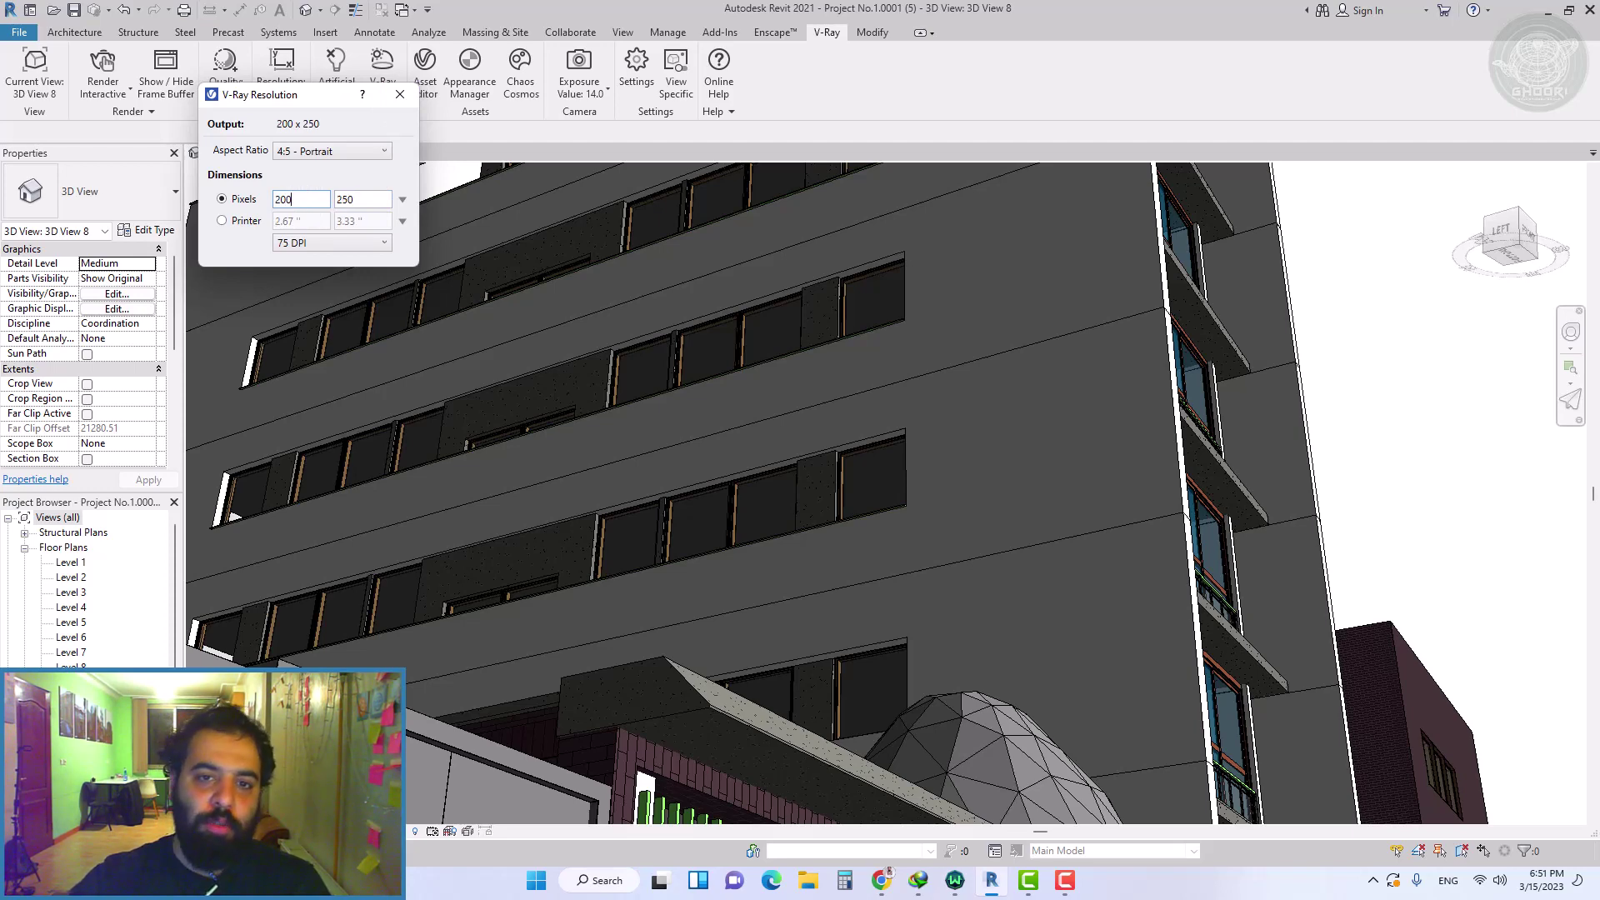
click(399, 98)
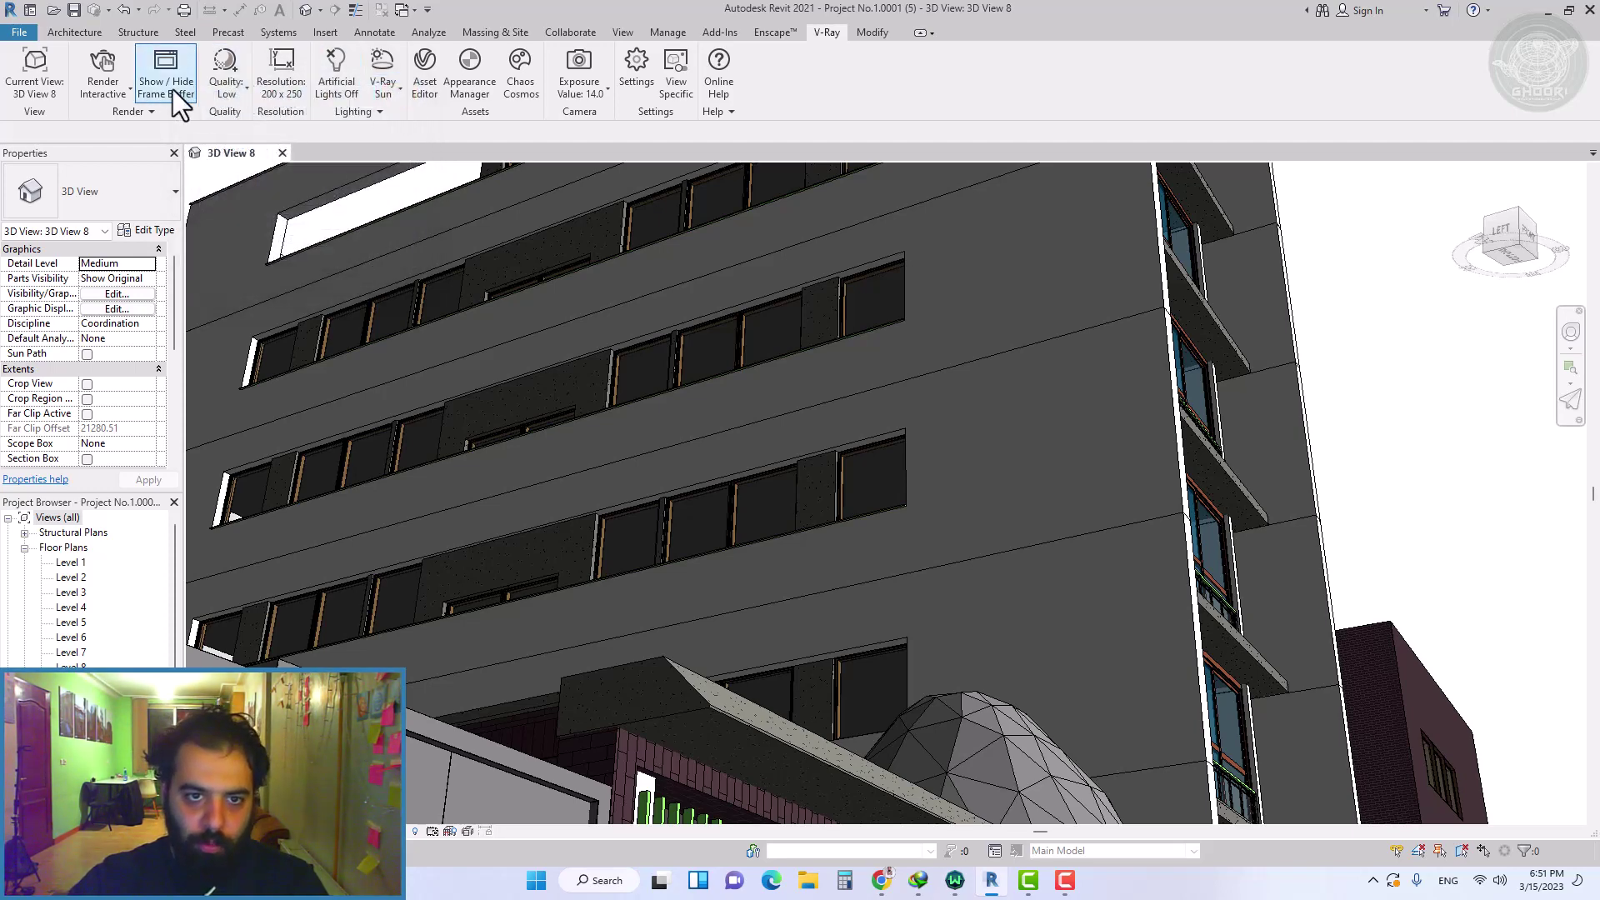
click(112, 97)
click(153, 150)
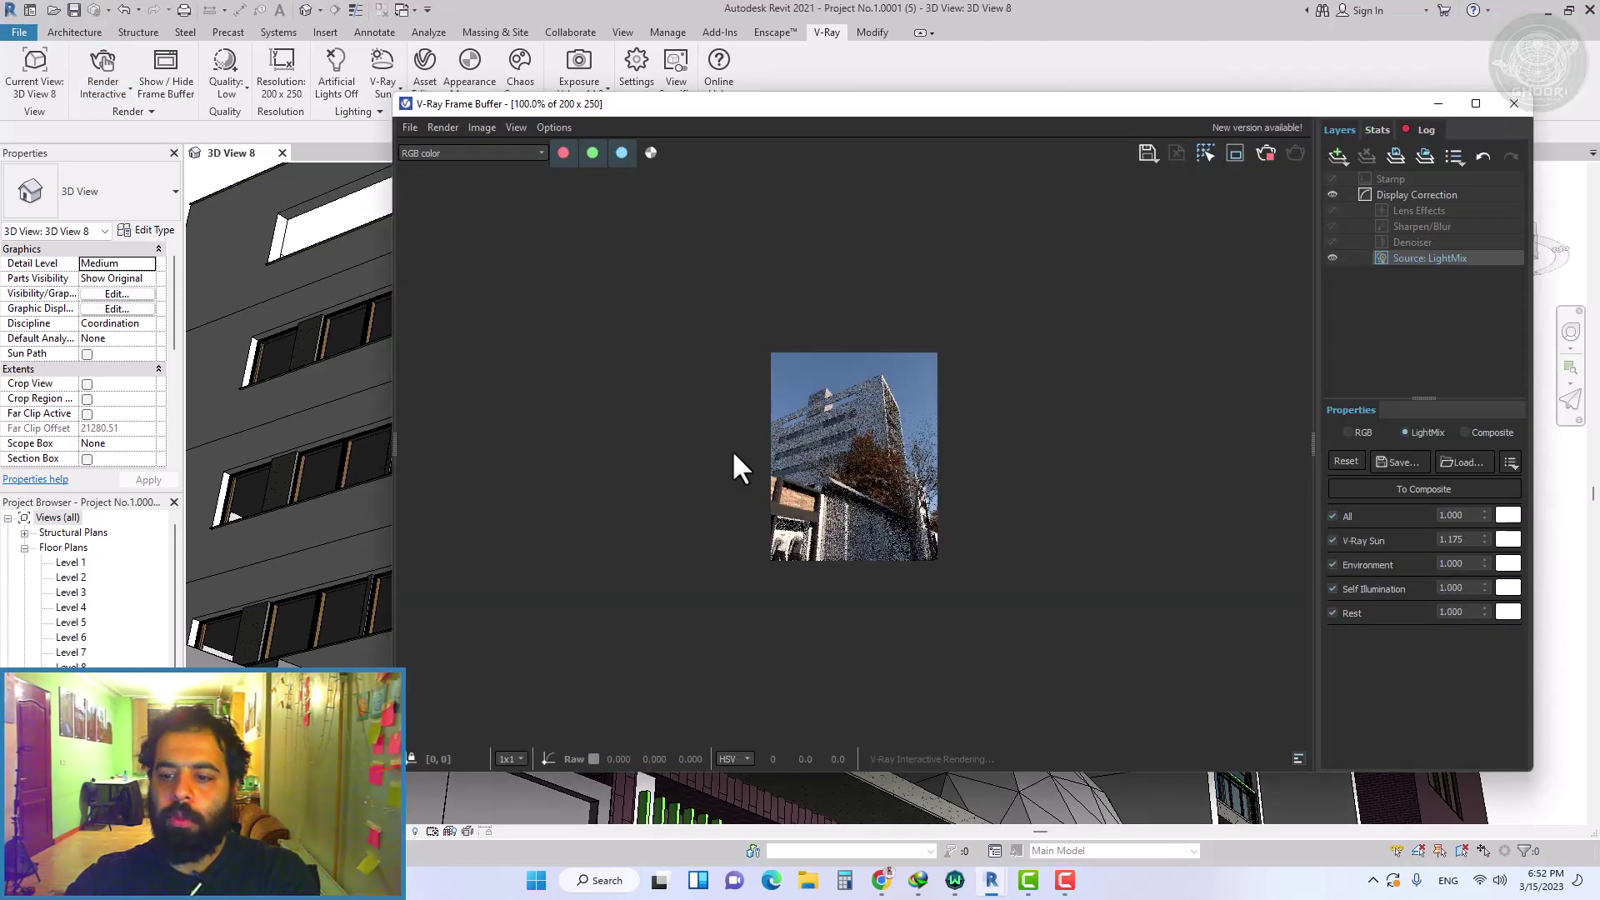
click(1066, 888)
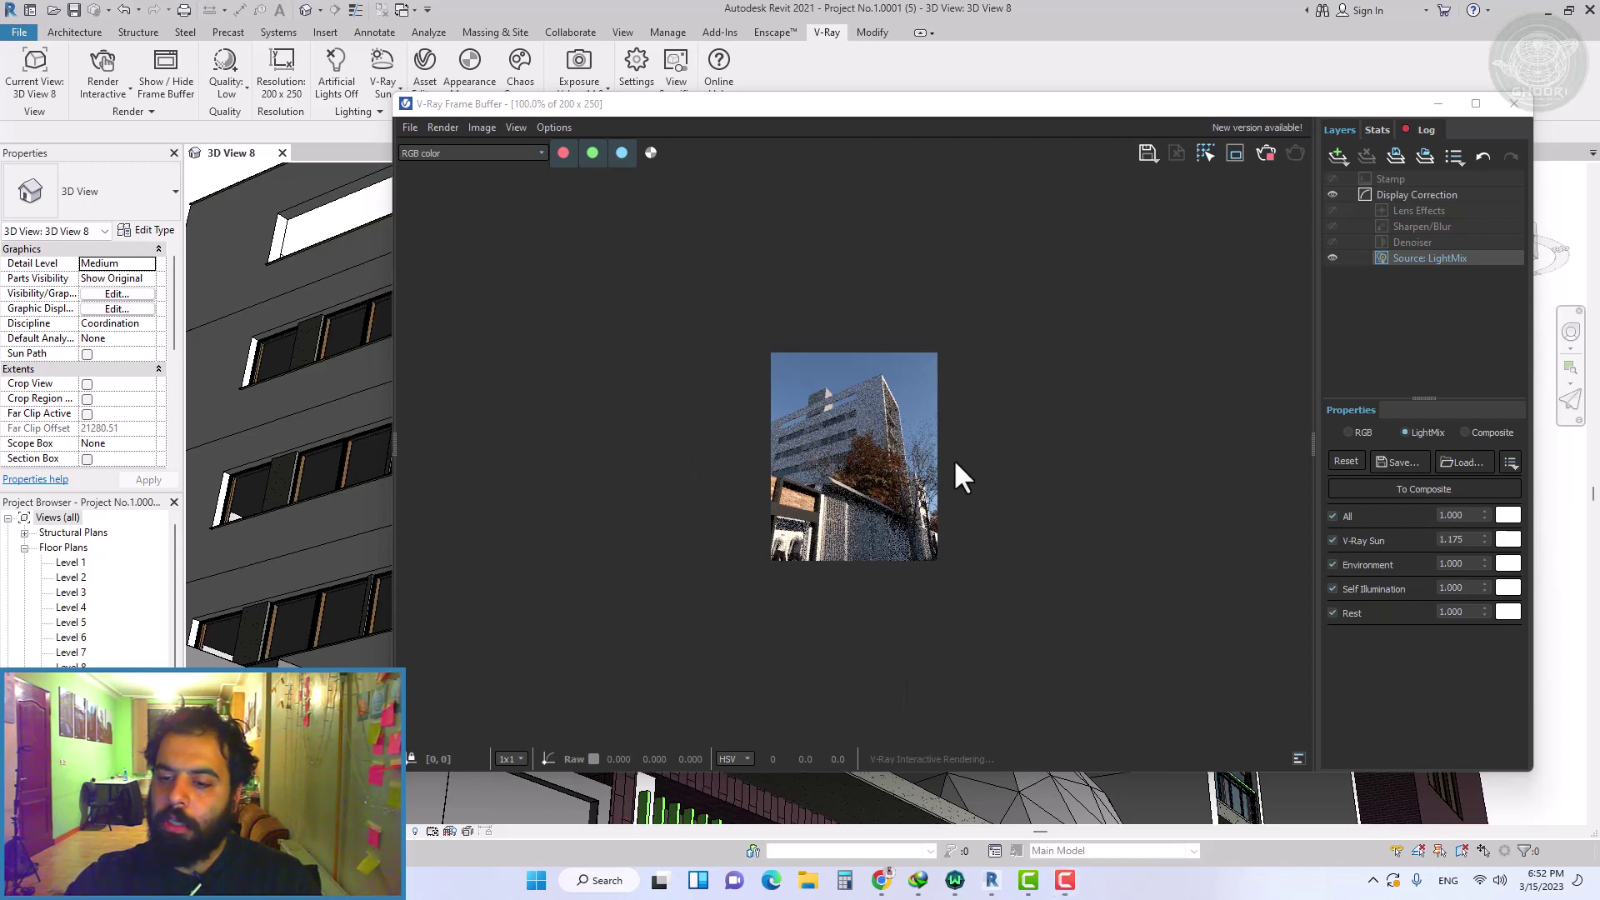
scroll(950, 459, up, 1)
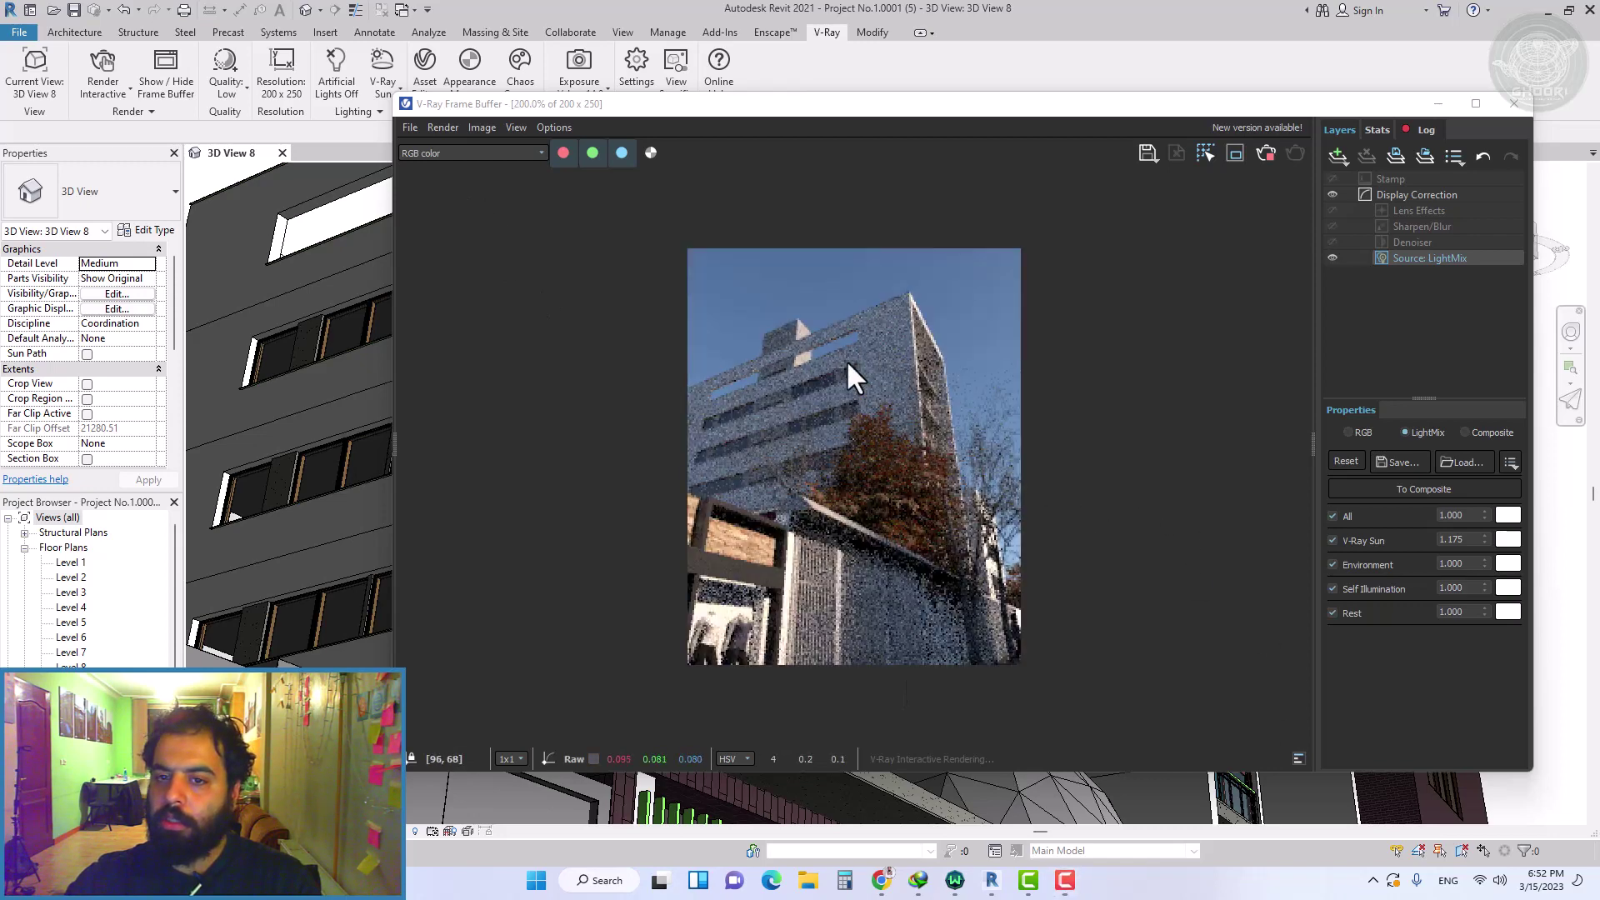
scroll(847, 358, down, 1)
click(572, 104)
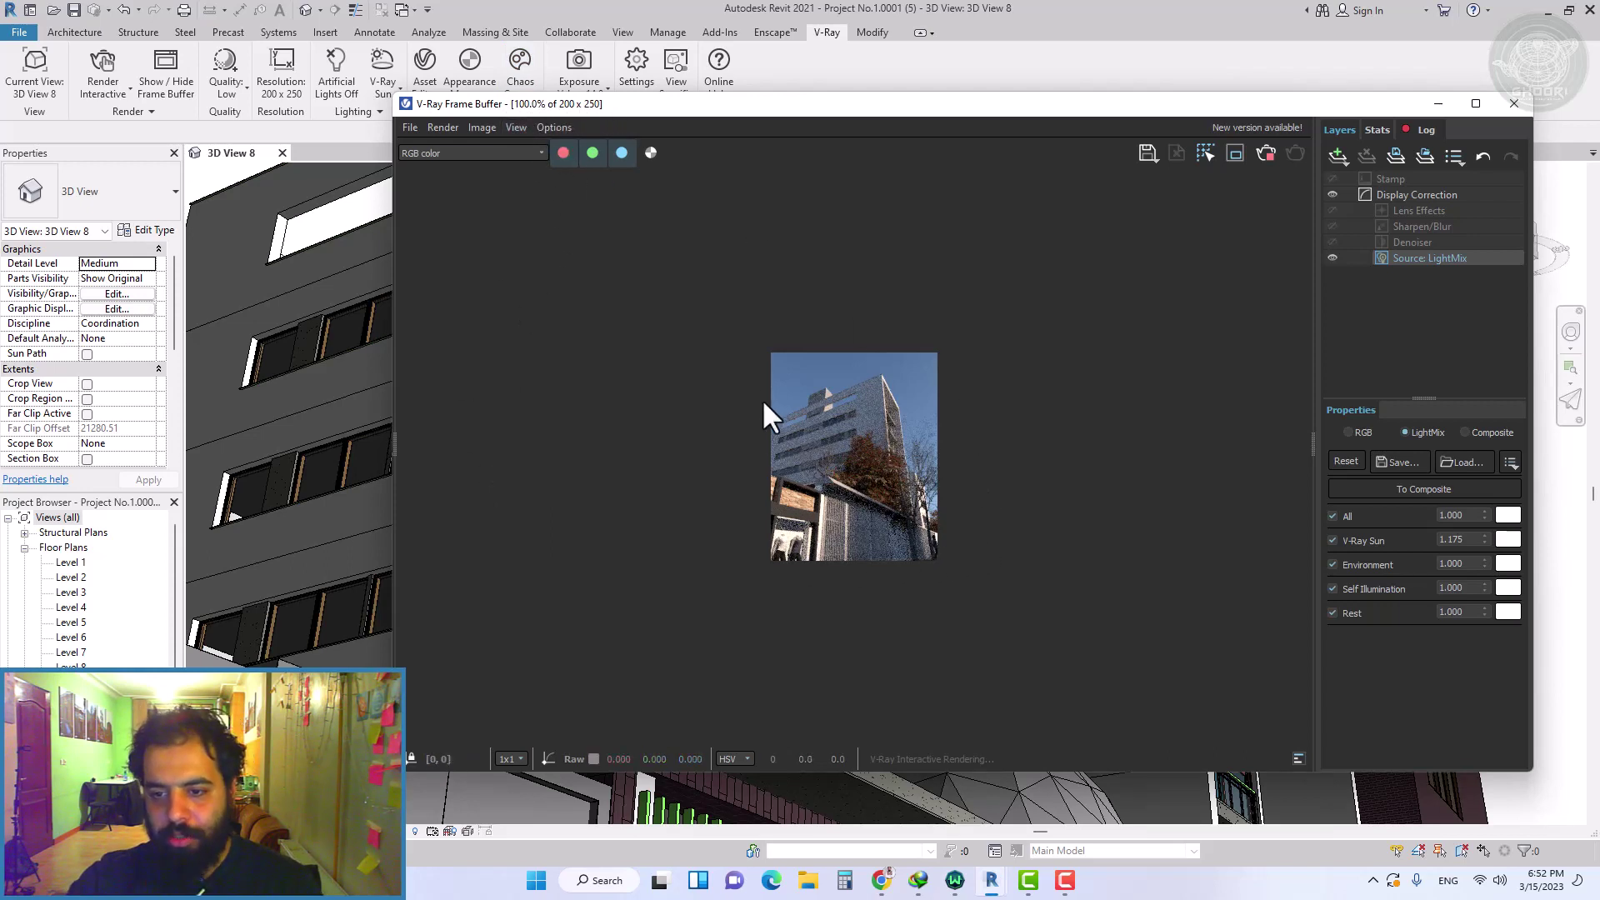
scroll(883, 452, up, 1)
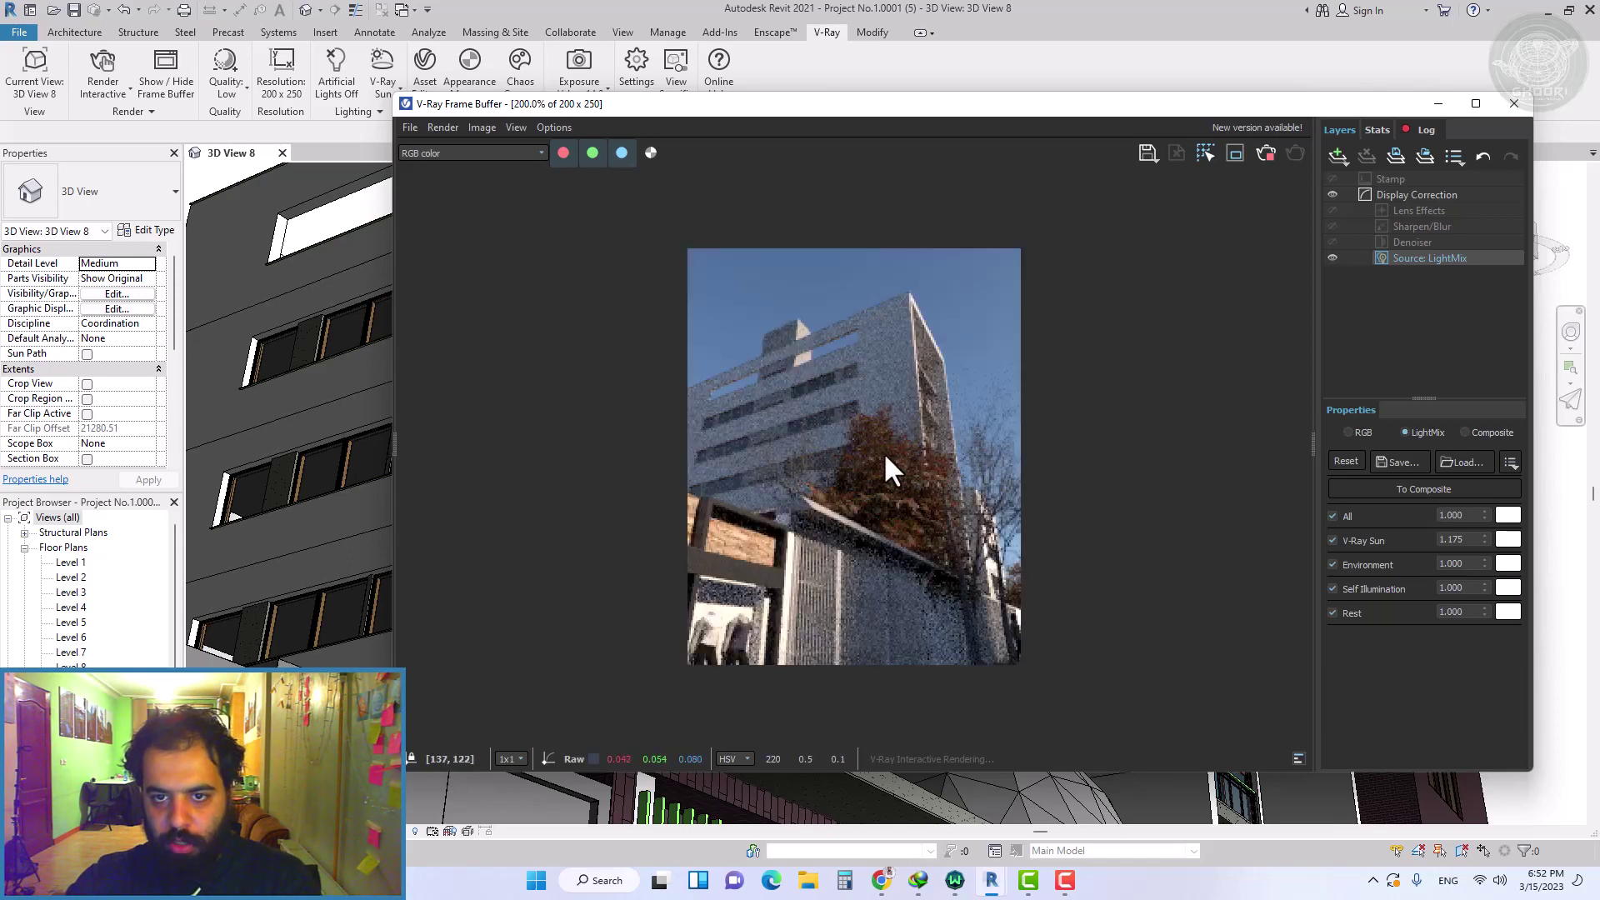
scroll(949, 493, up, 1)
scroll(949, 492, up, 1)
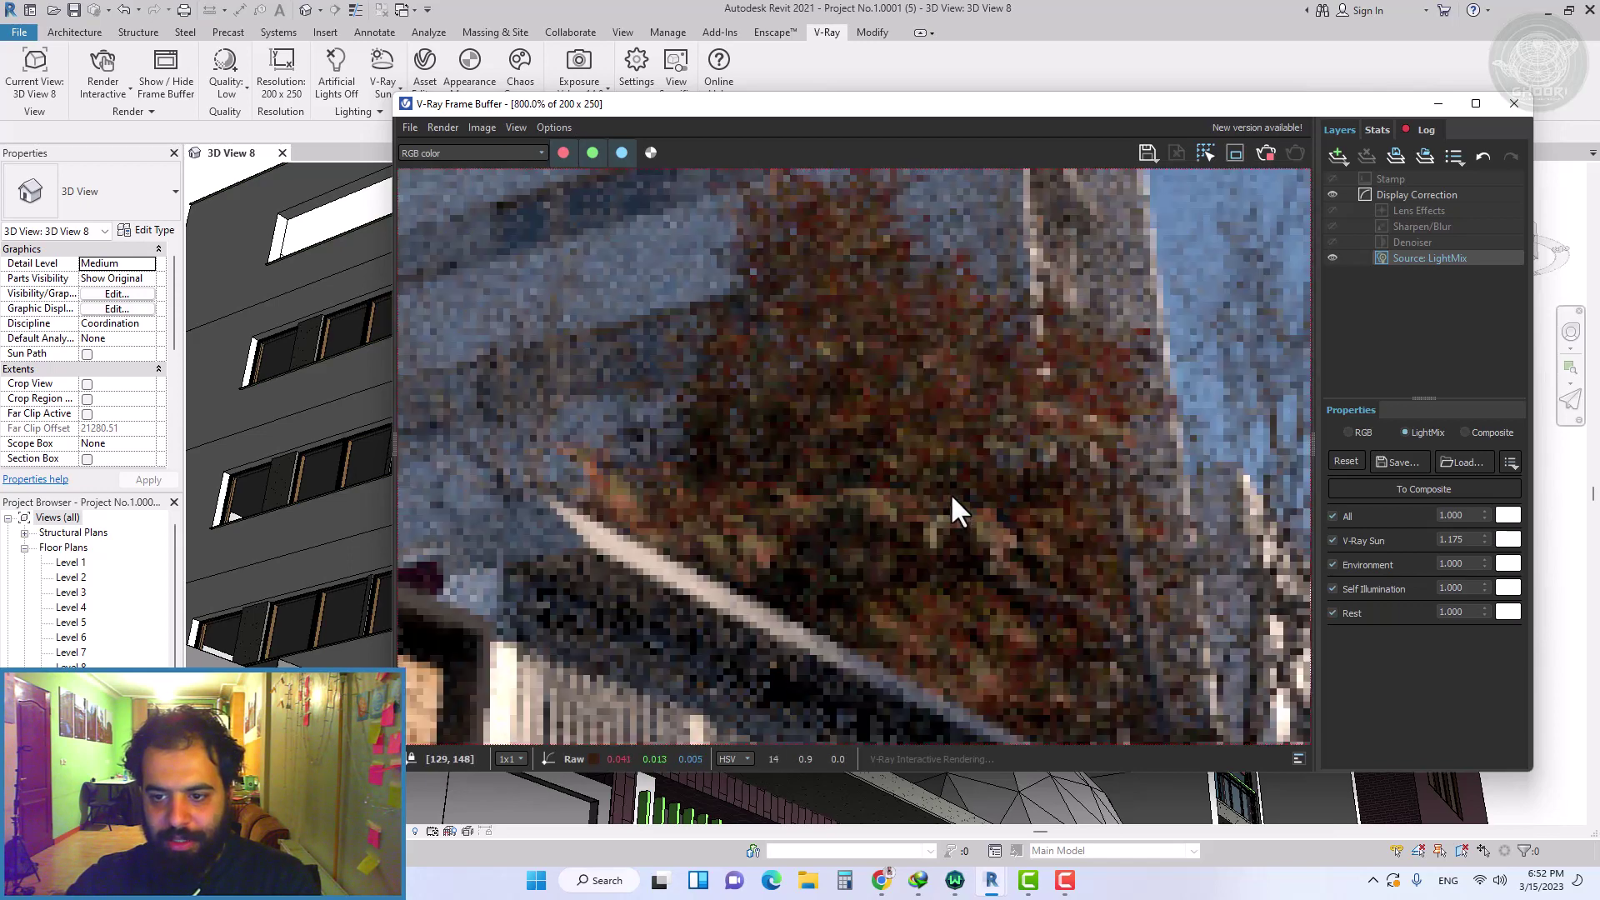
scroll(918, 492, up, 1)
scroll(838, 458, up, 1)
scroll(838, 457, up, 1)
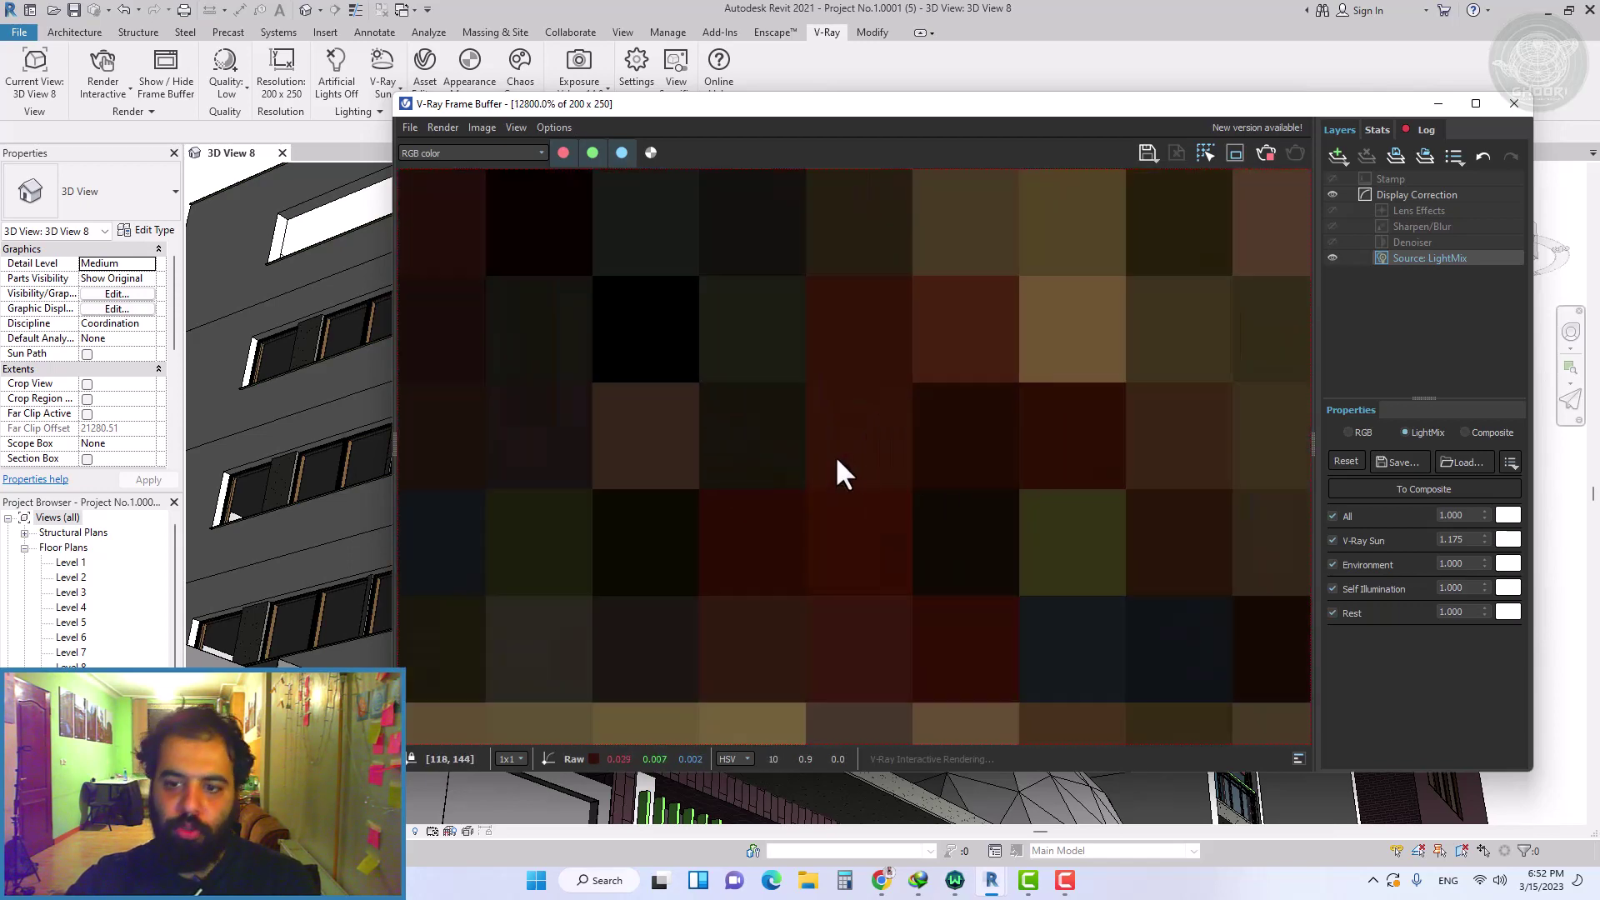
scroll(835, 455, down, 1)
scroll(835, 455, down, 2)
scroll(833, 455, down, 1)
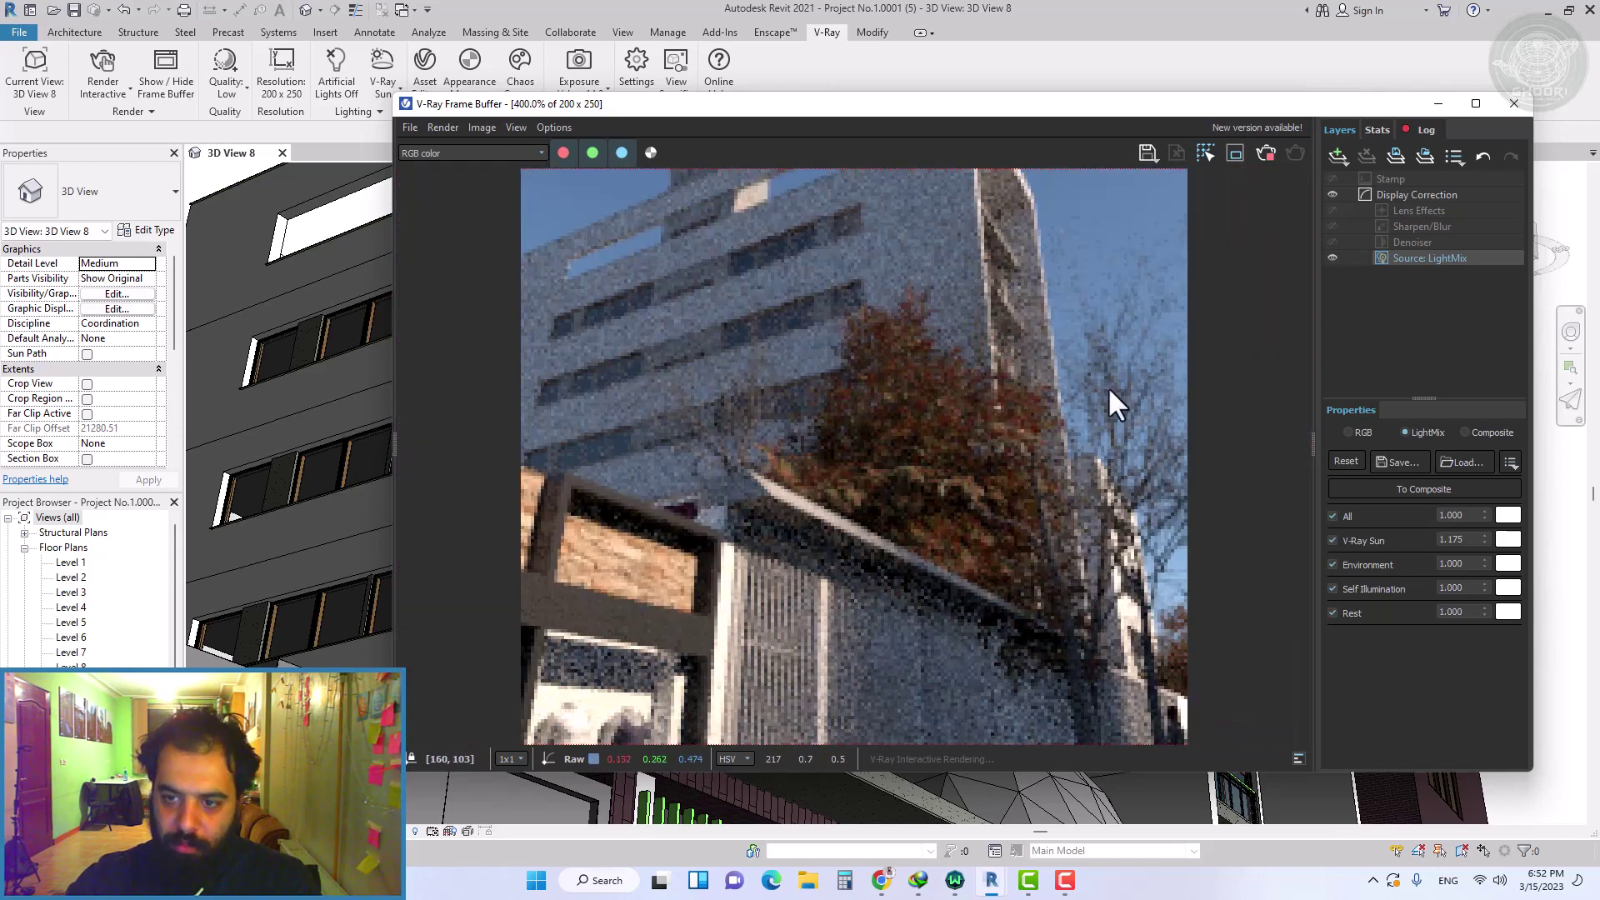
scroll(980, 310, down, 1)
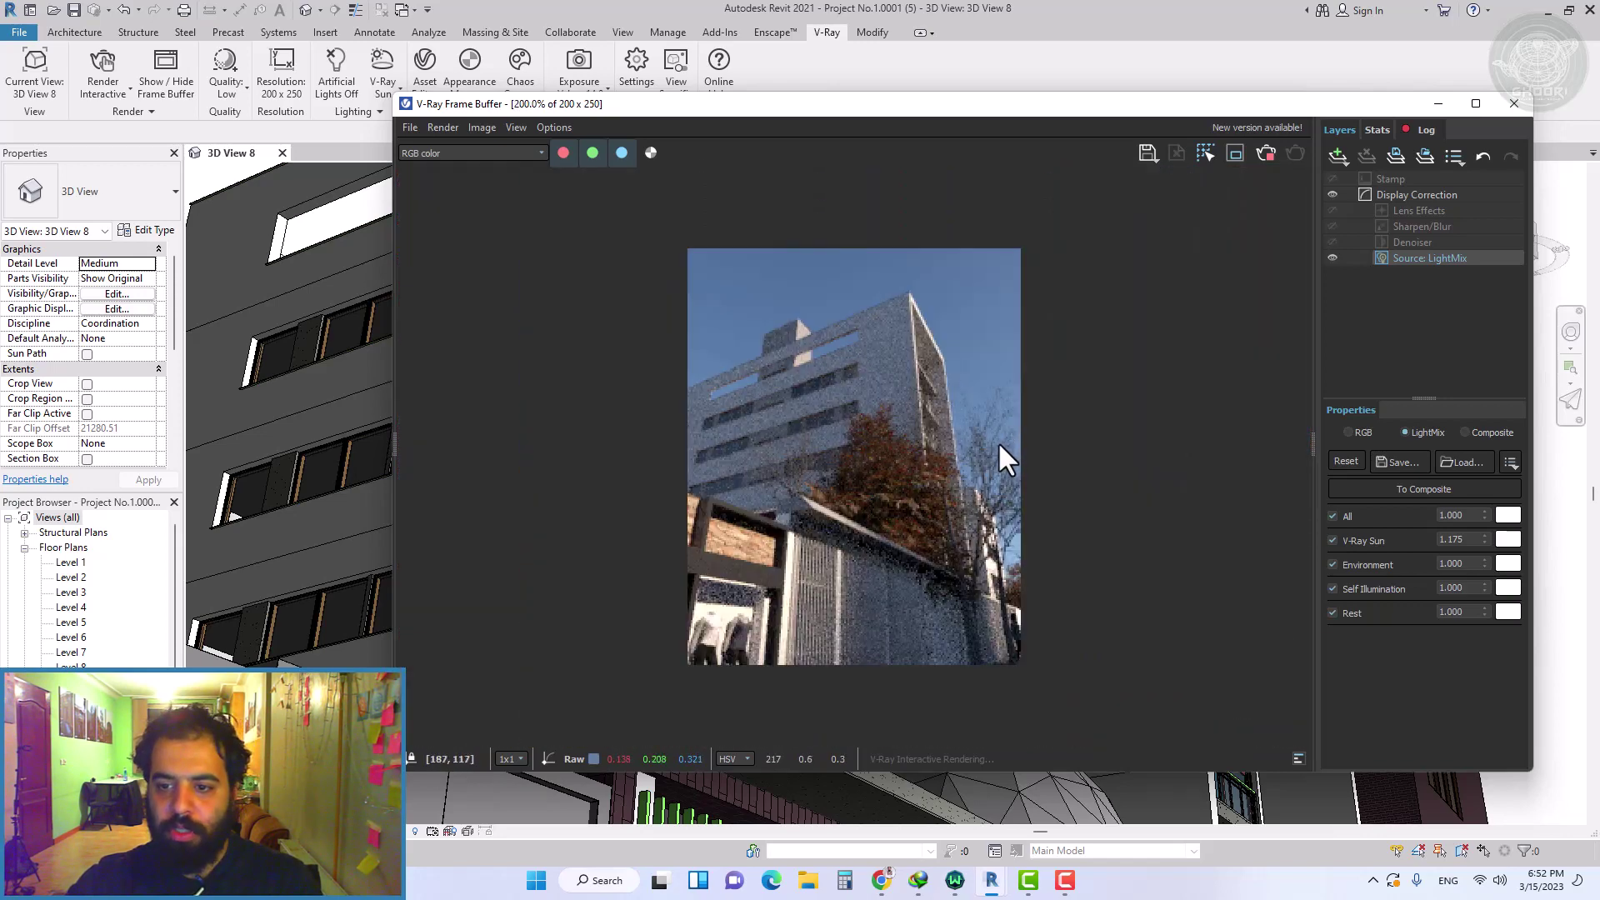
scroll(862, 242, up, 1)
scroll(575, 222, up, 1)
scroll(793, 312, down, 2)
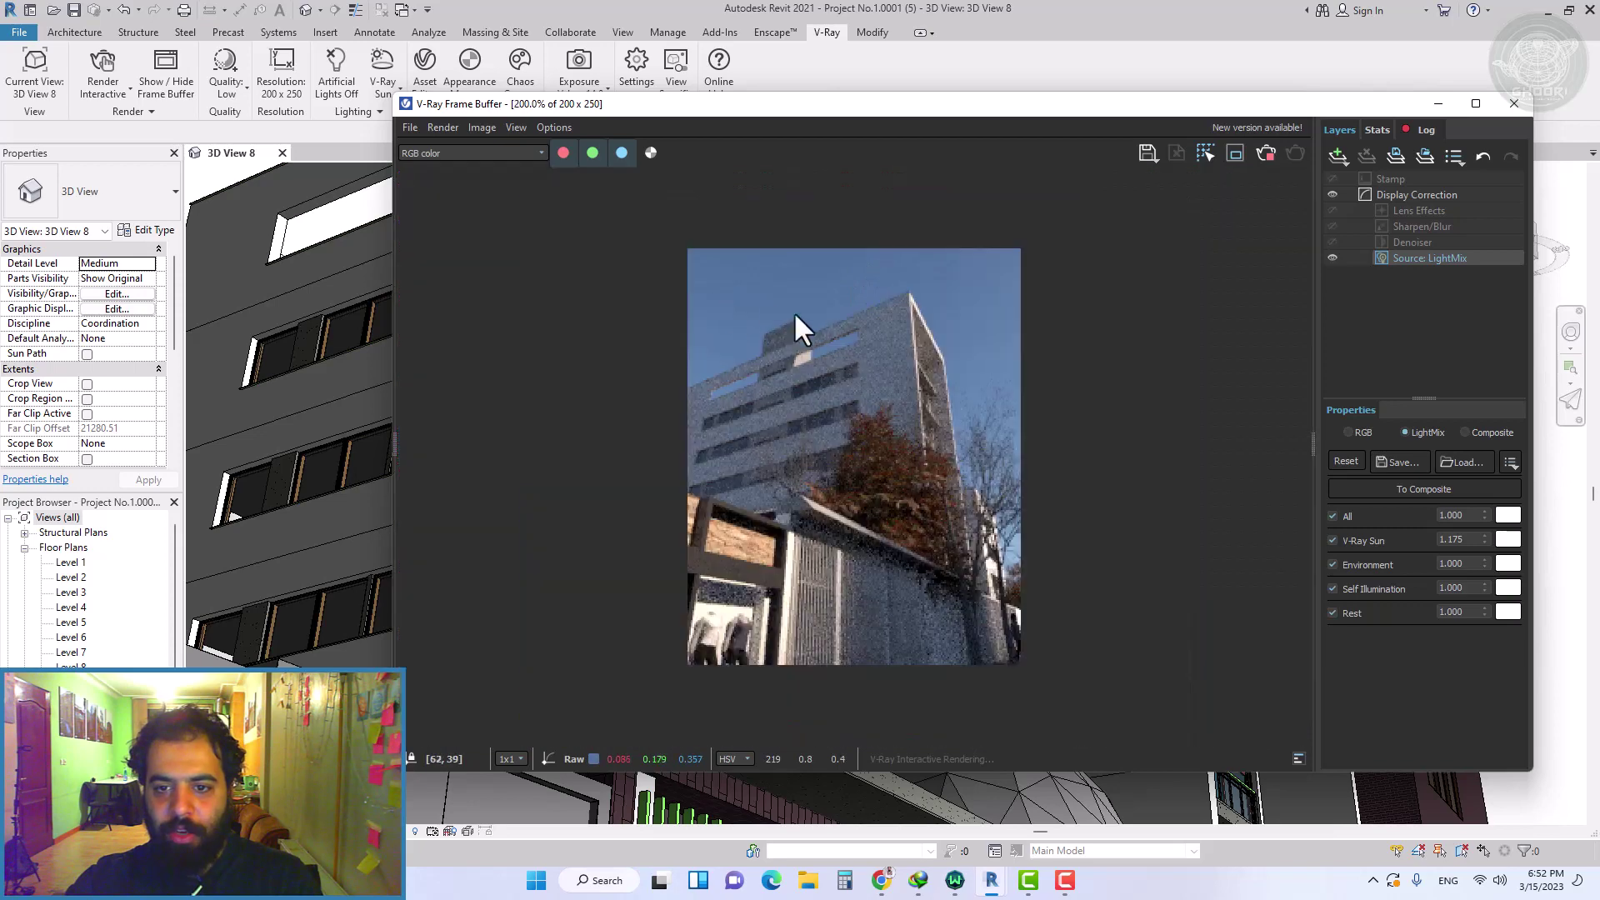
scroll(633, 185, up, 1)
scroll(634, 189, up, 1)
scroll(642, 204, up, 1)
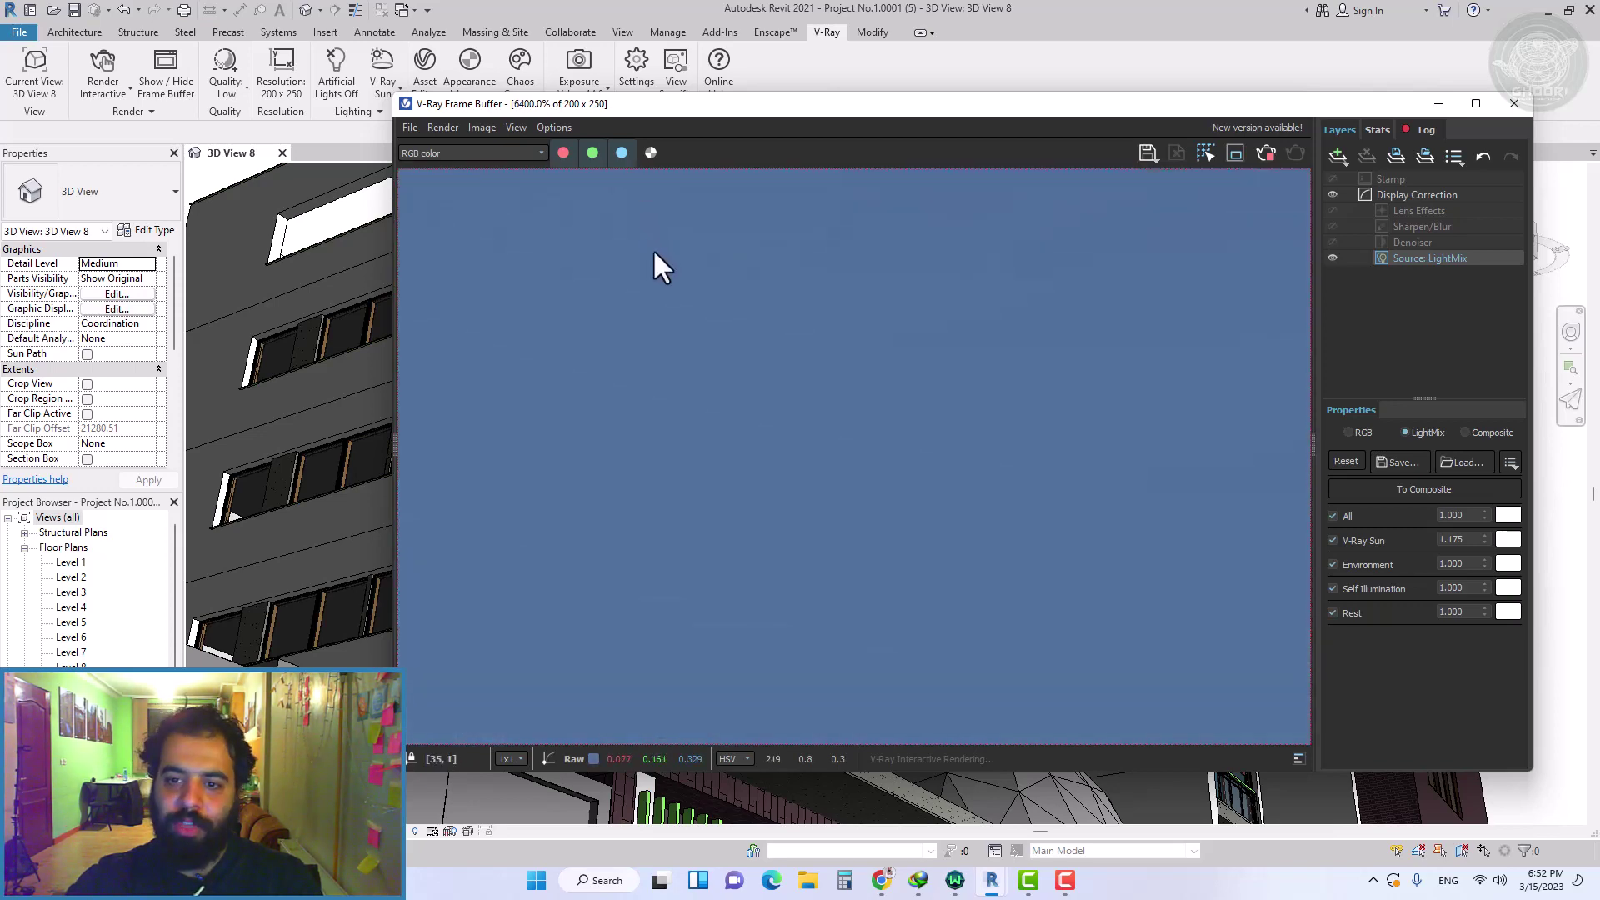
scroll(700, 308, down, 5)
scroll(791, 392, up, 3)
scroll(824, 425, up, 1)
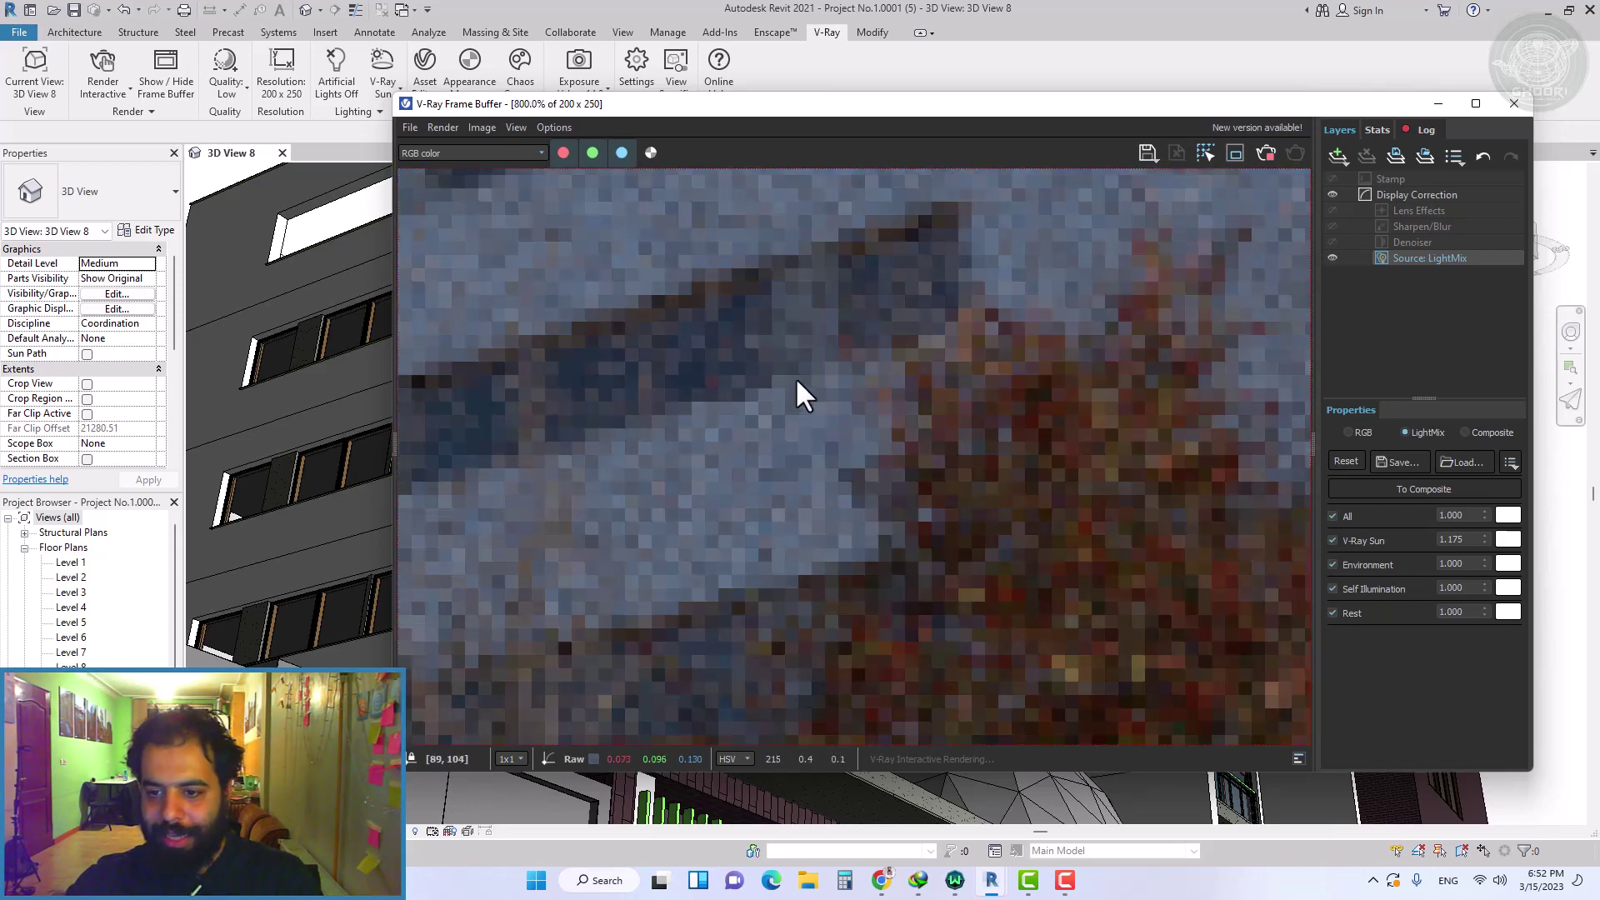
scroll(841, 450, down, 2)
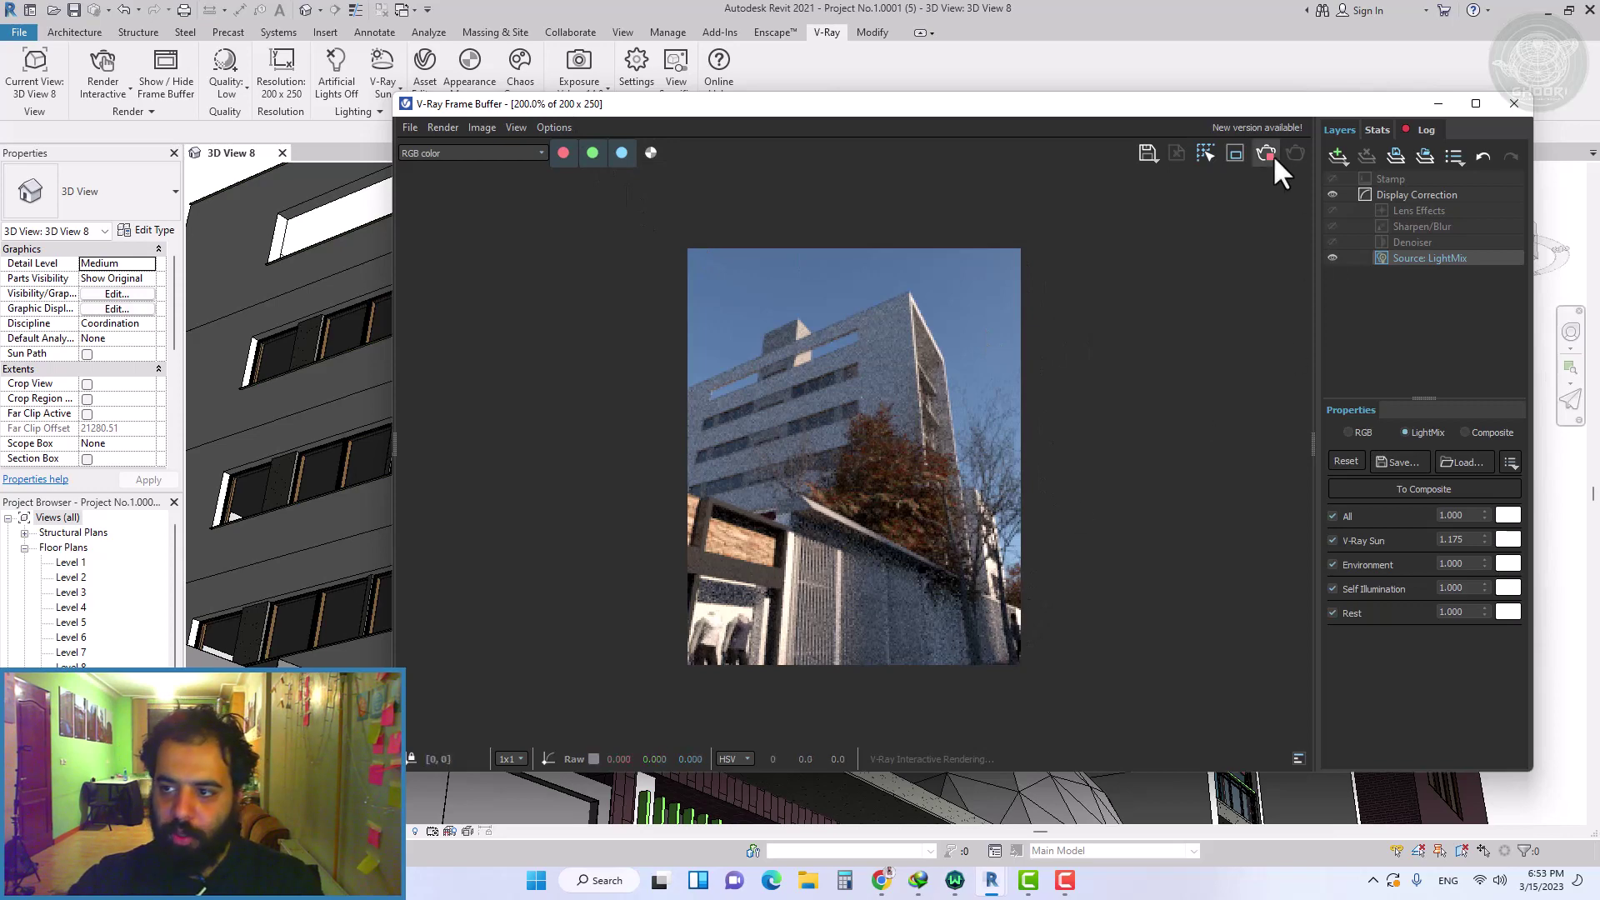
Step: Stop the interactive render and bring back the frame buffer showing the finished 200 × 250 image
click(1512, 103)
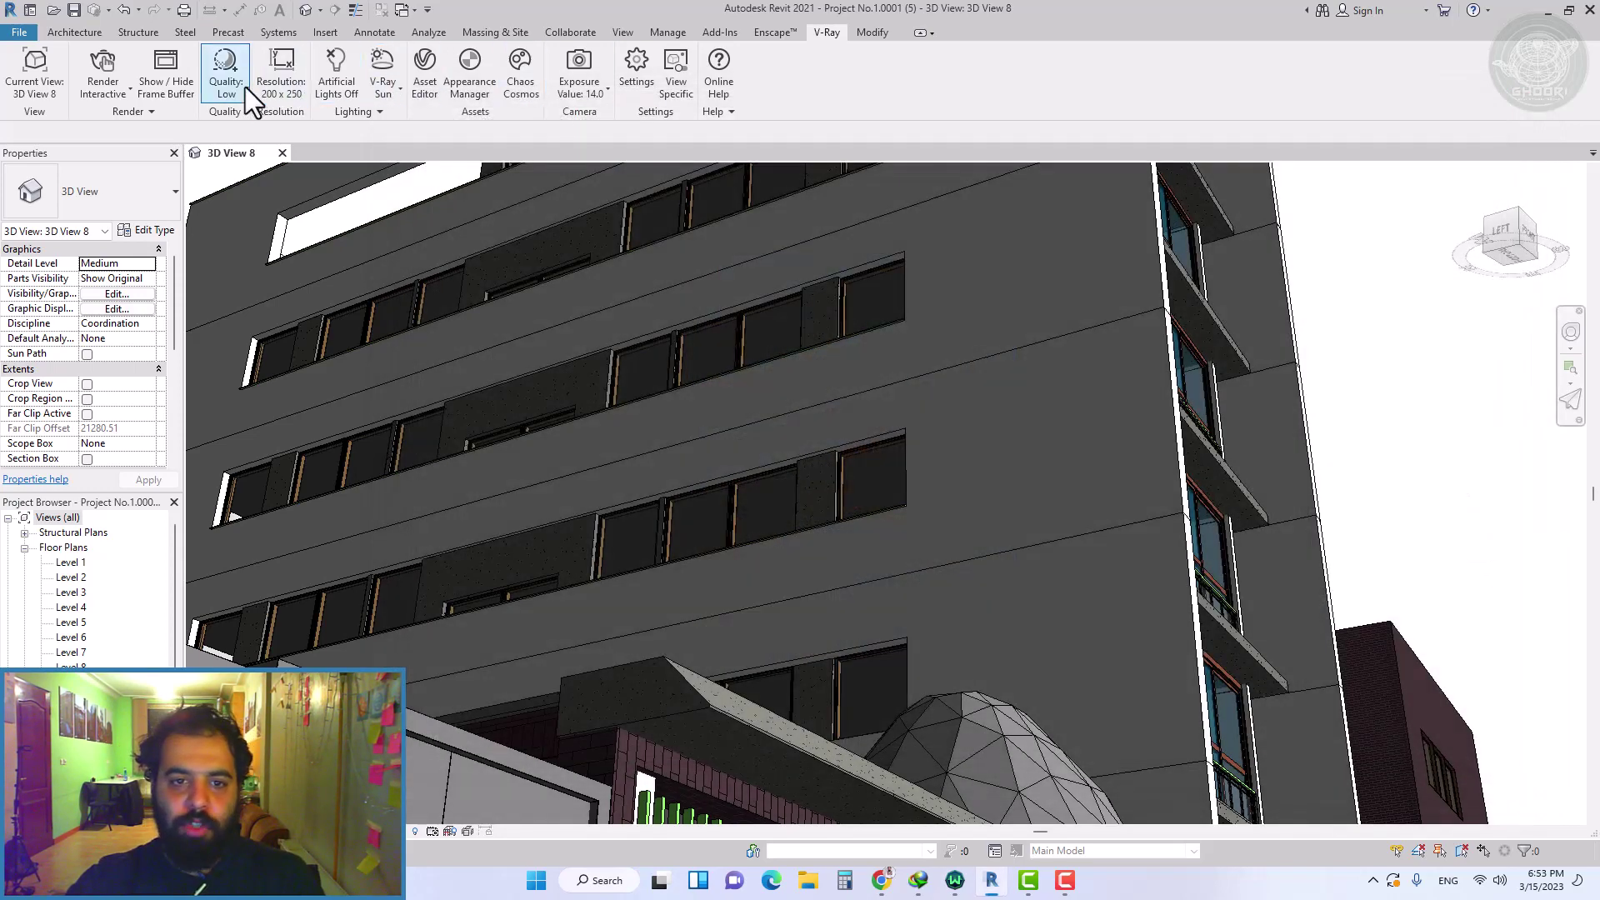
click(162, 79)
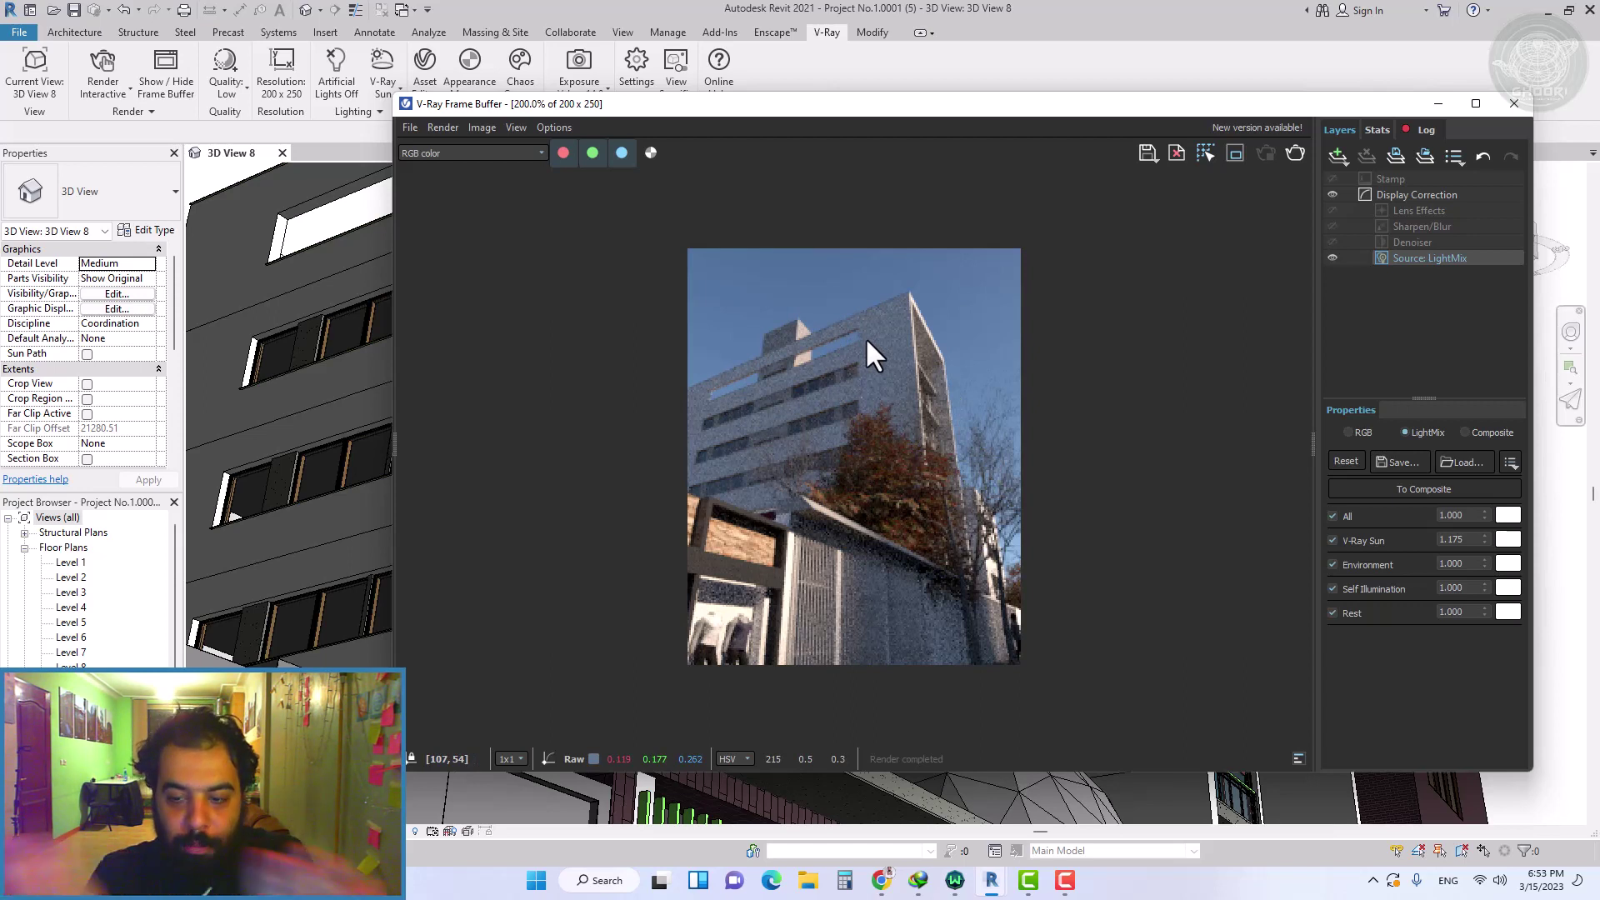
Step: Change the render resolution to 800 × 1000 so the interactive render refreshes at that size
click(290, 93)
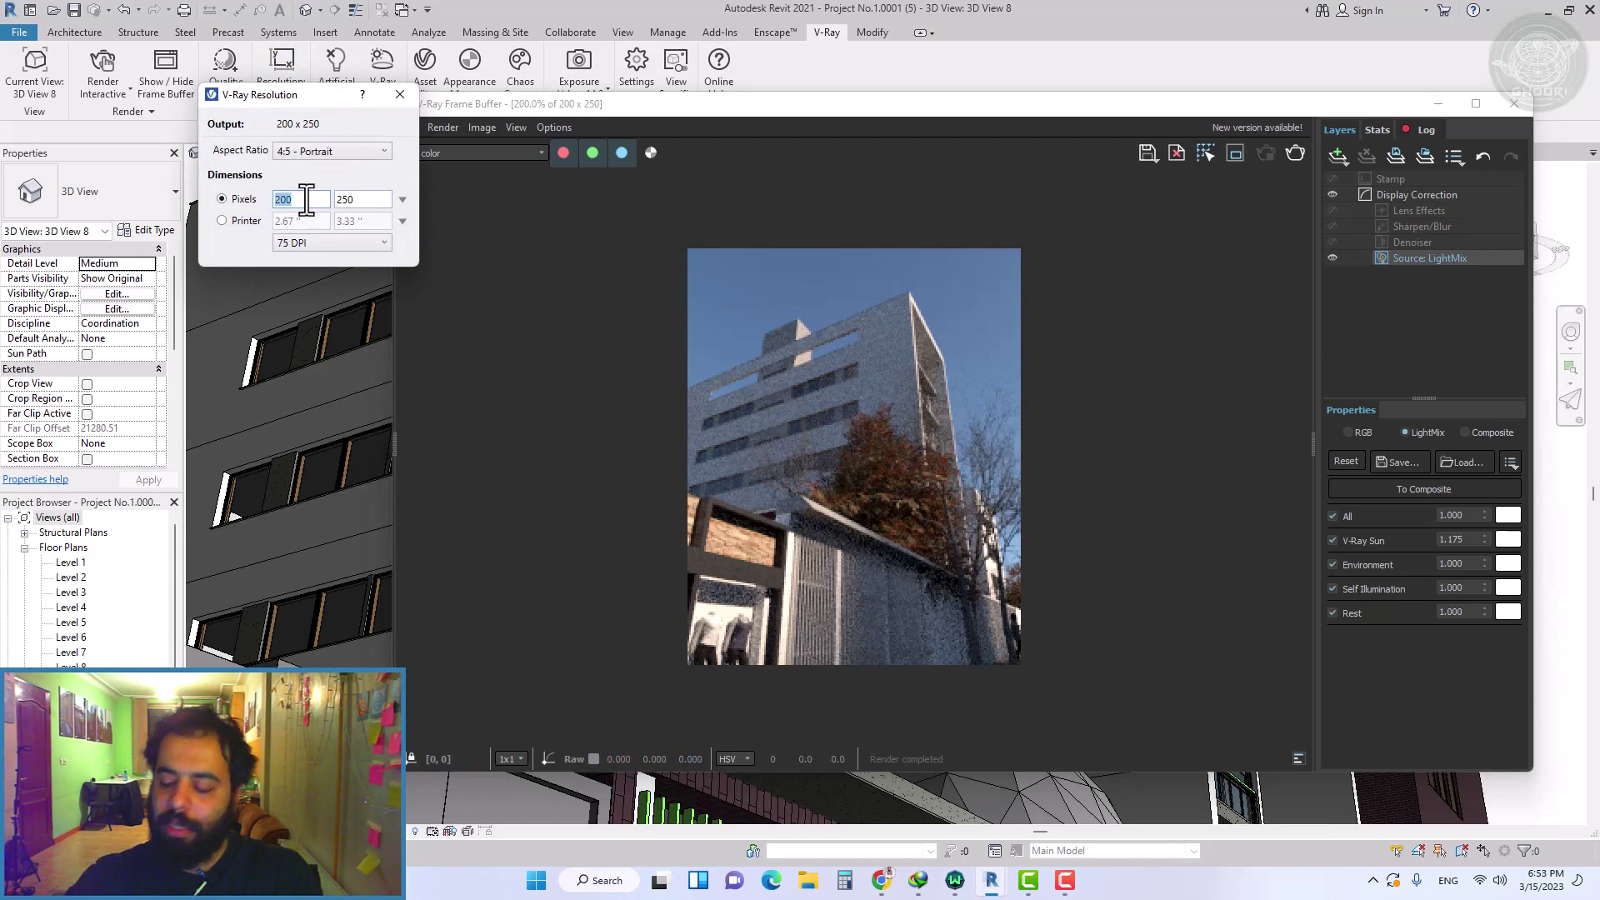
text(800)
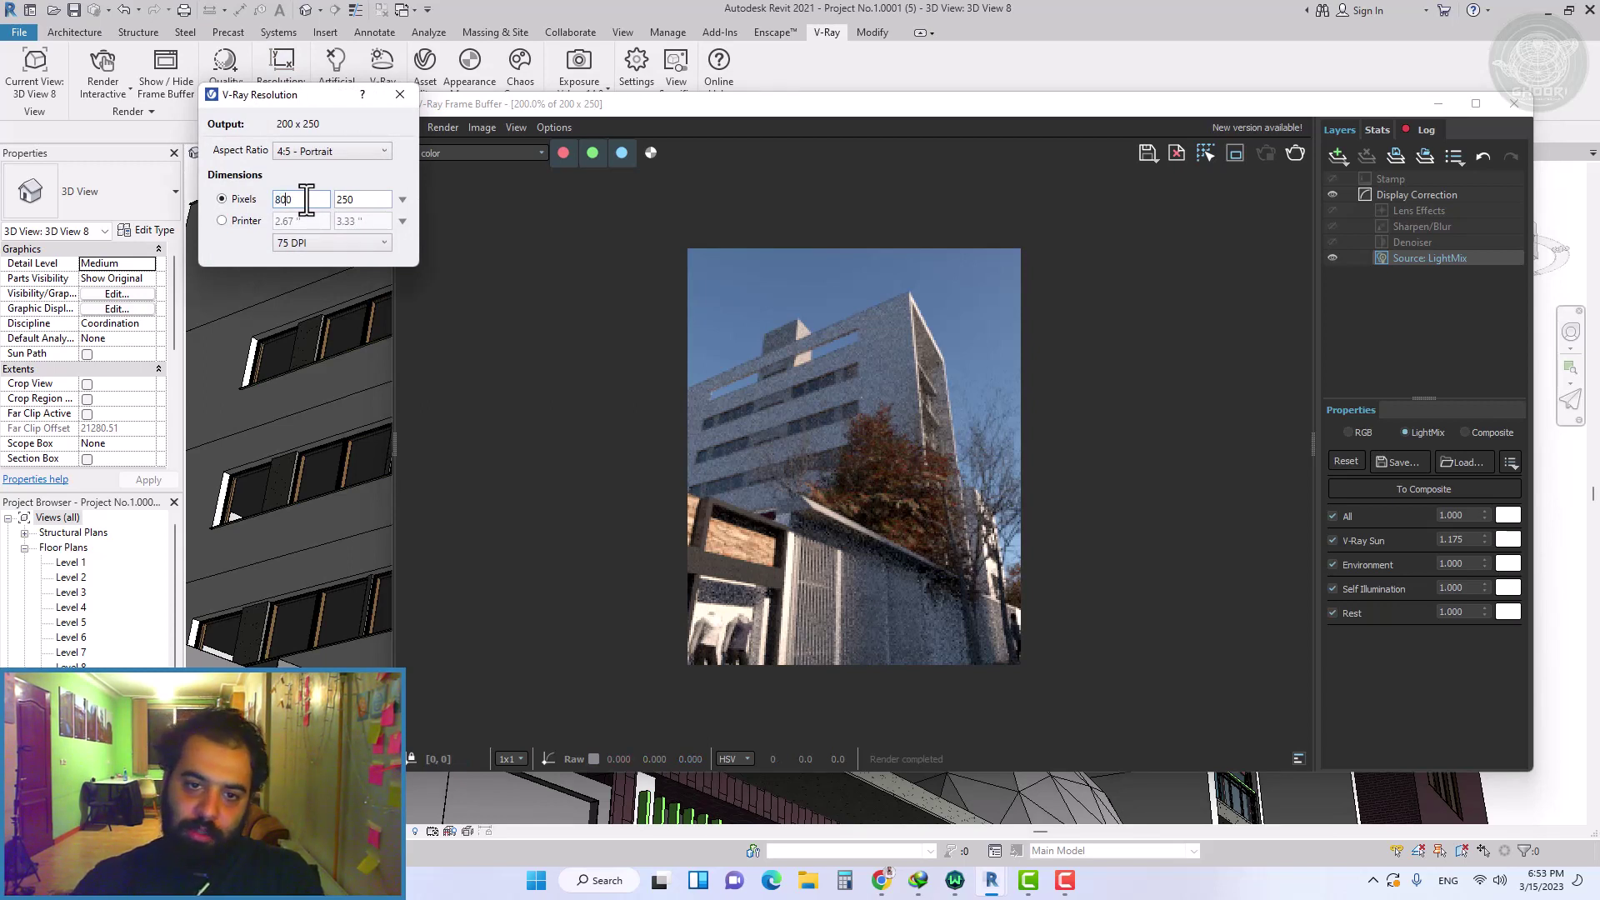
click(398, 95)
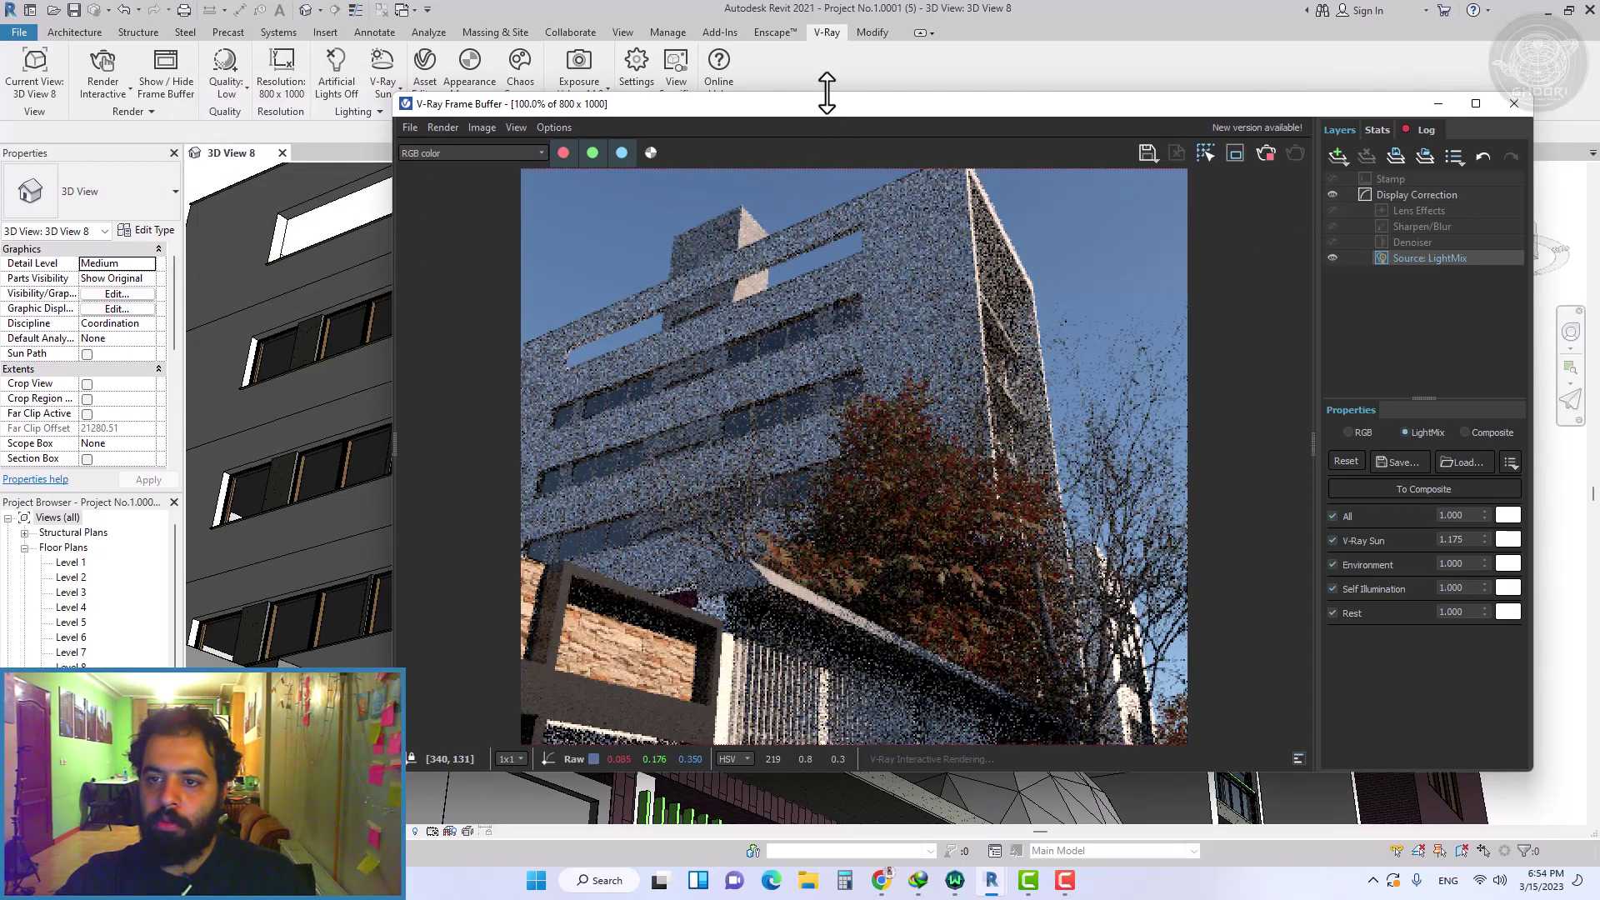
Step: Look over the building facade in the frame buffer and enable the Denoiser layer
drag(825, 104, 825, 13)
scroll(812, 227, down, 1)
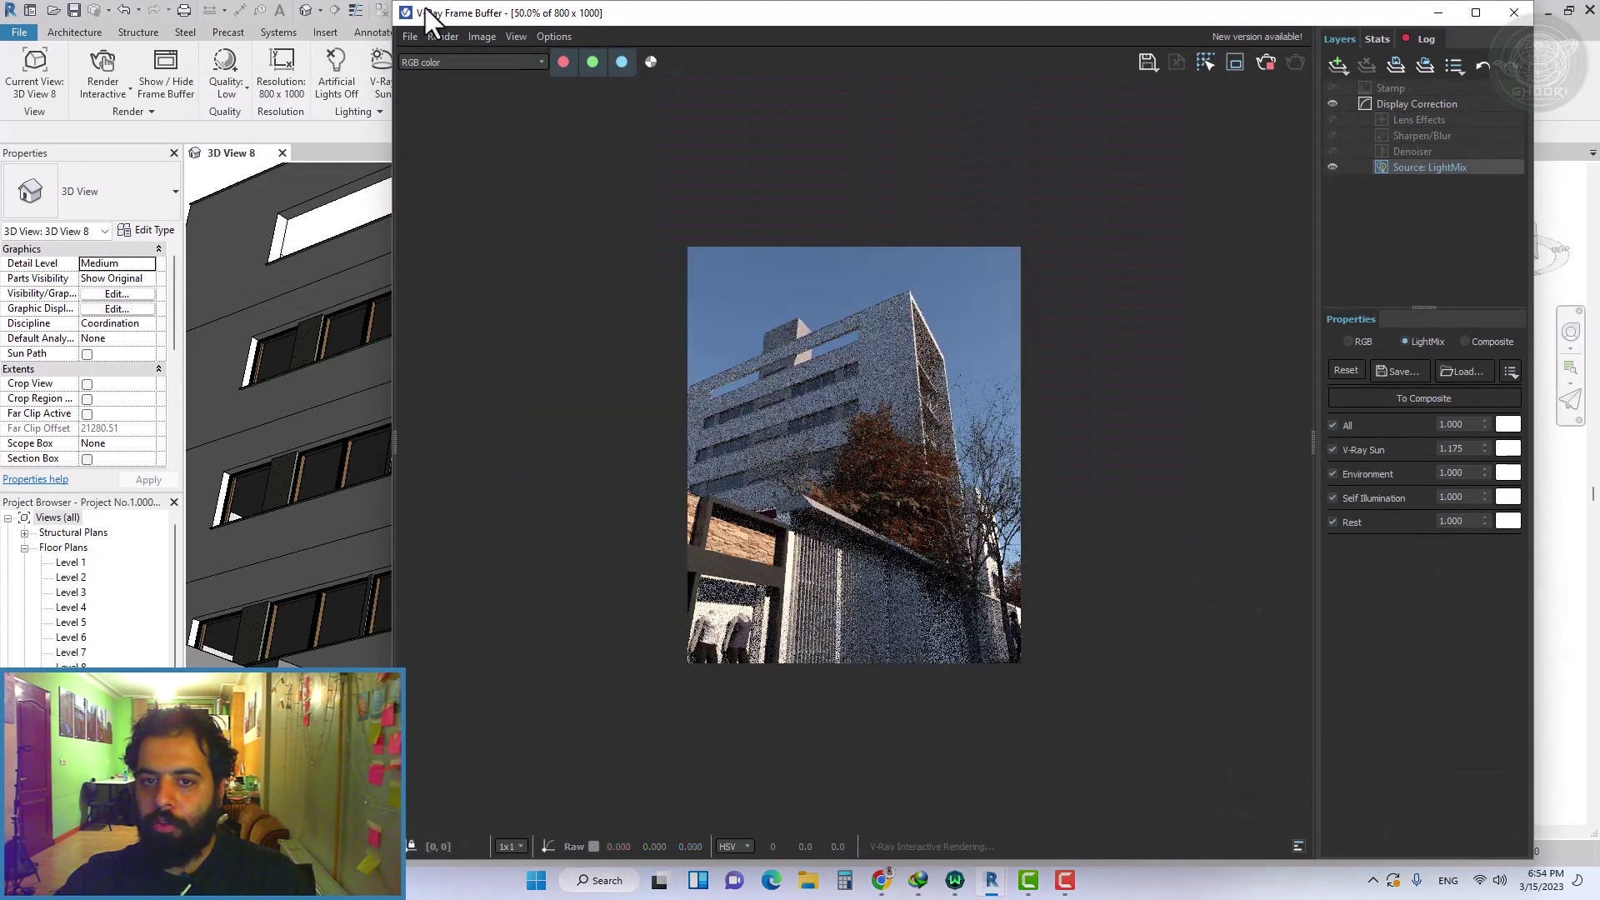
scroll(882, 331, up, 1)
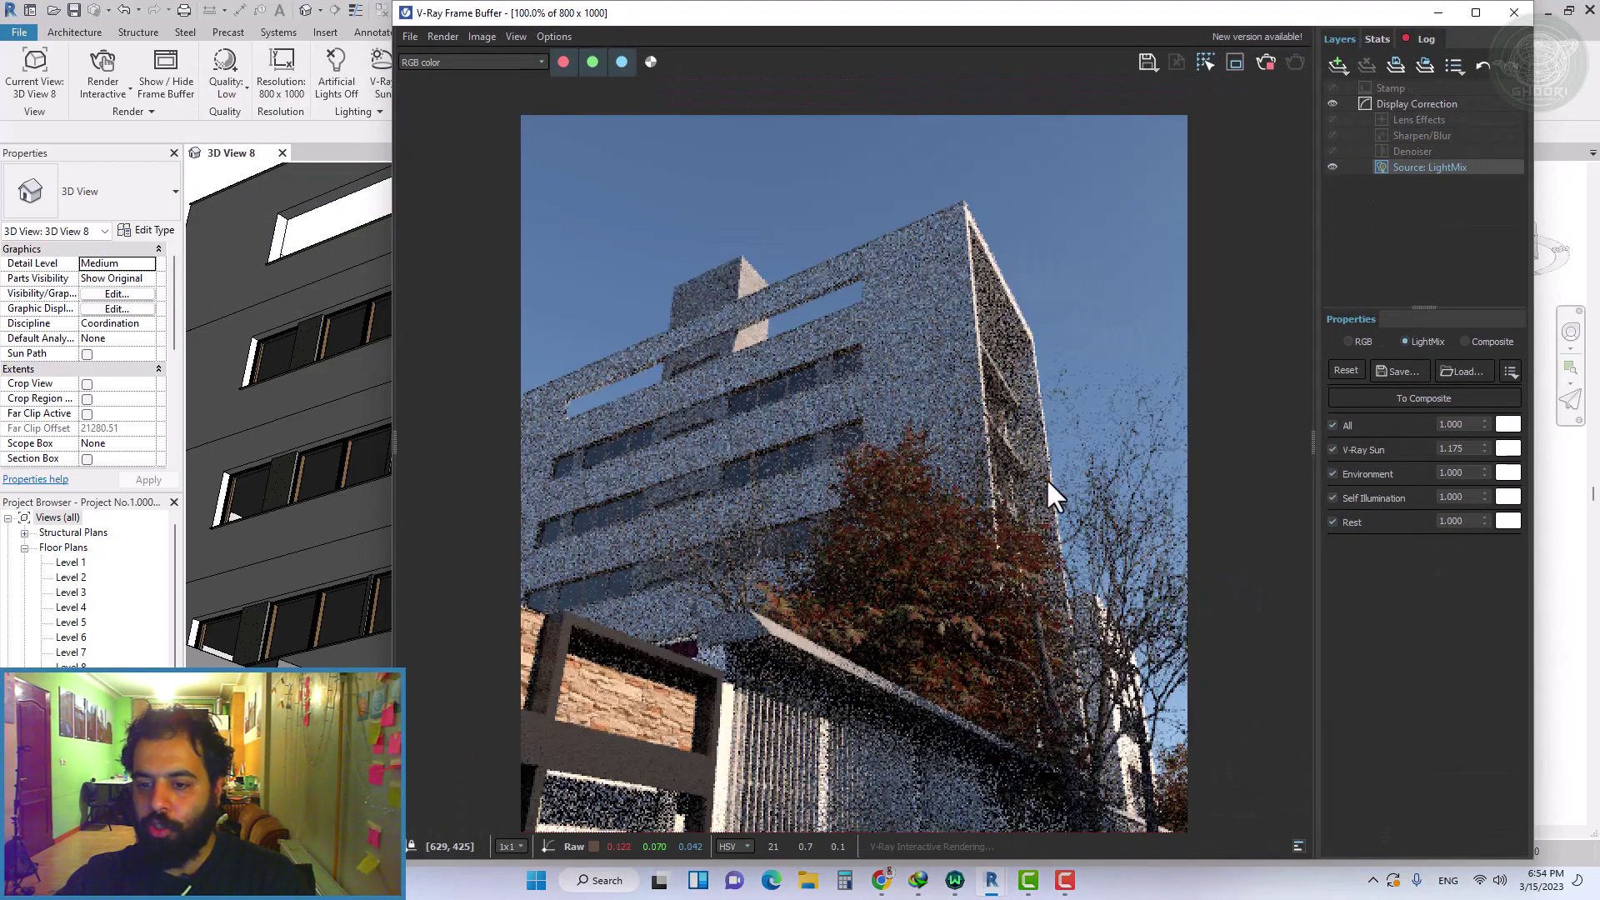
middle_drag(857, 171, 851, 305)
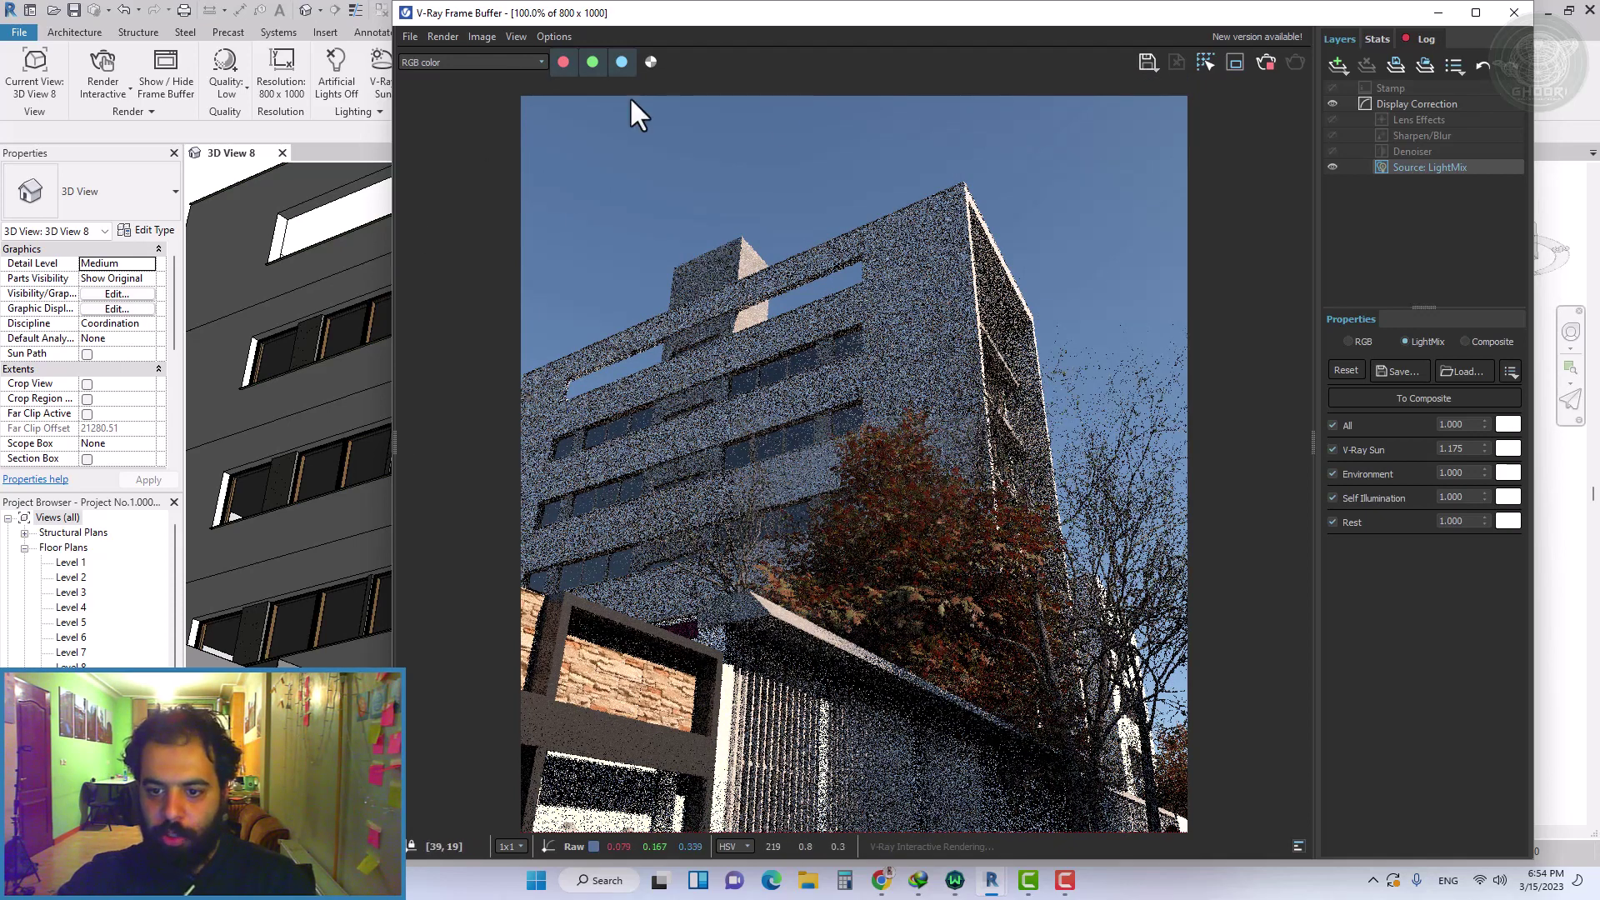
scroll(862, 357, up, 1)
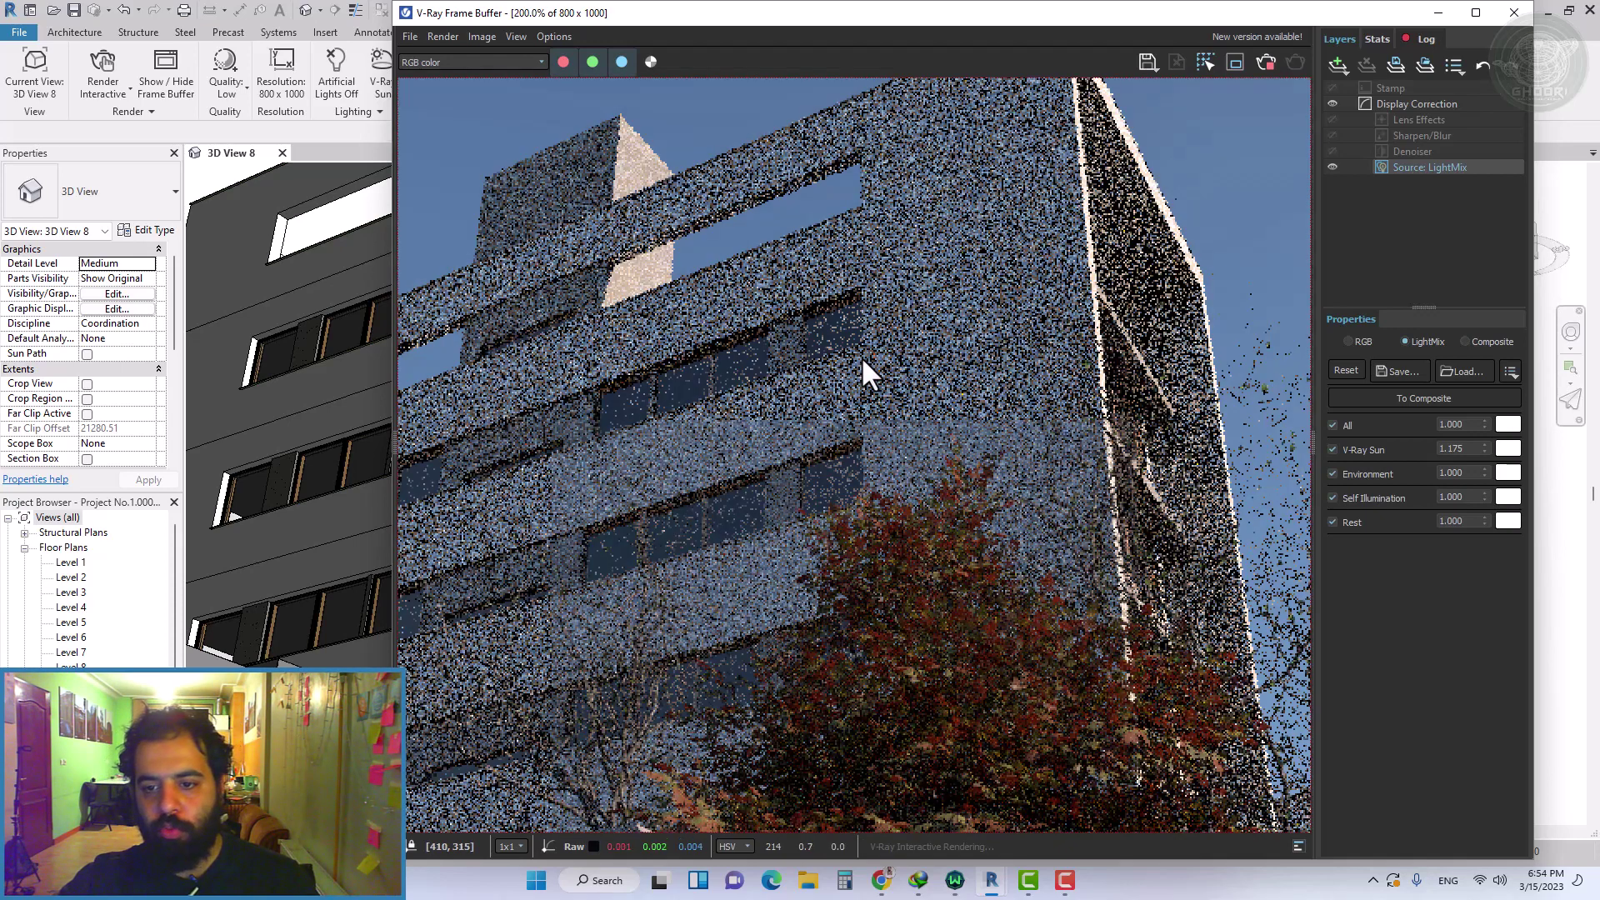
scroll(1026, 333, down, 1)
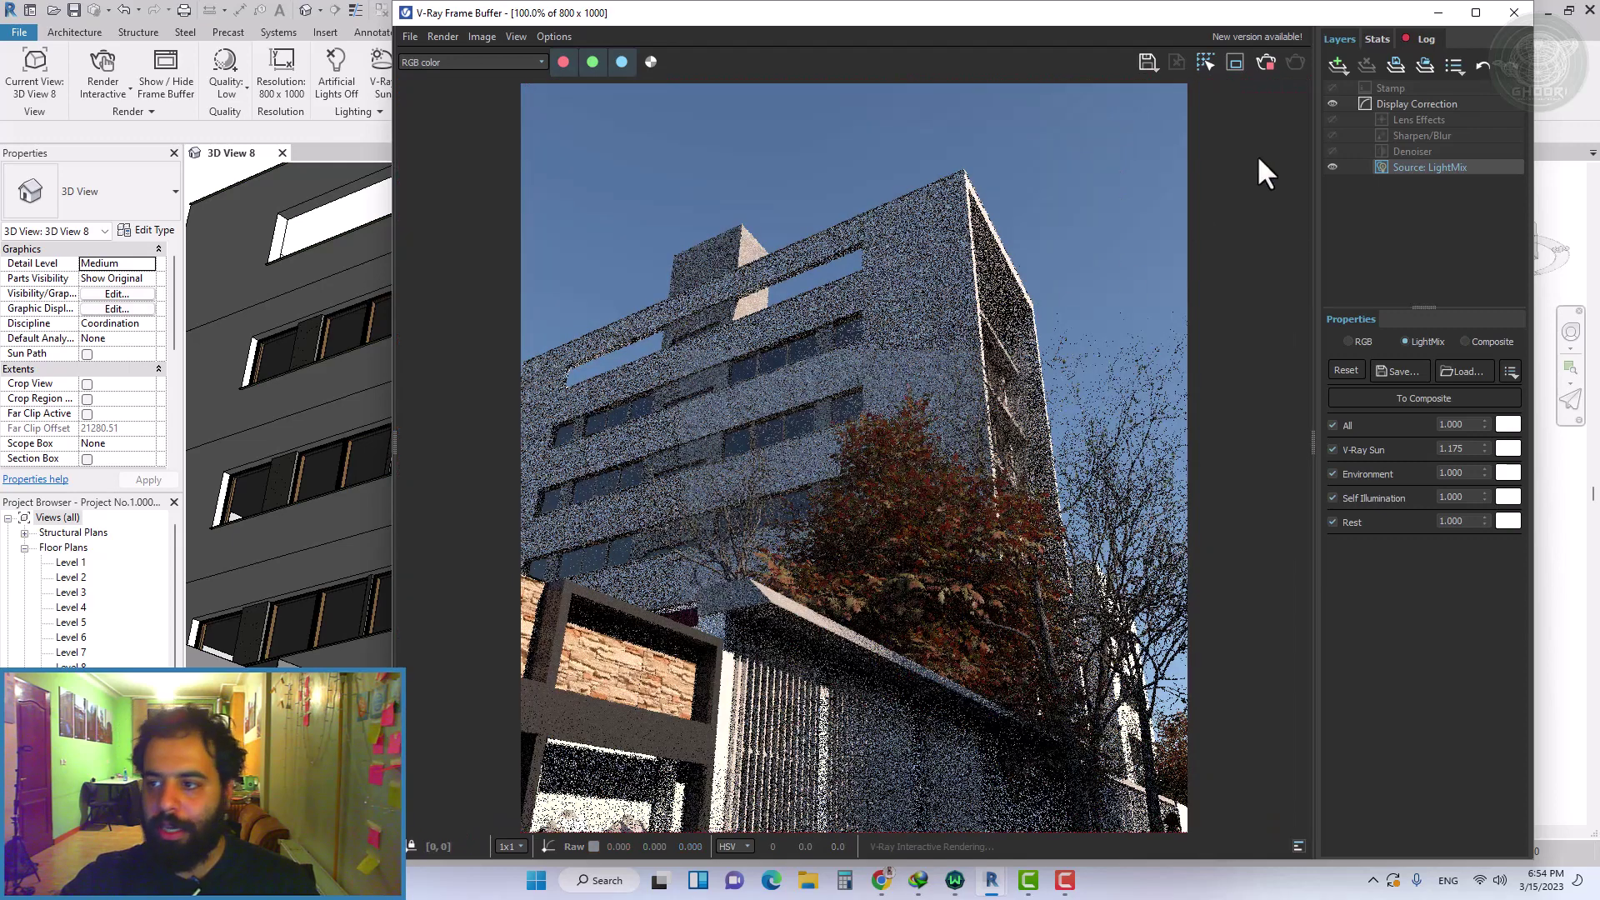
click(1331, 151)
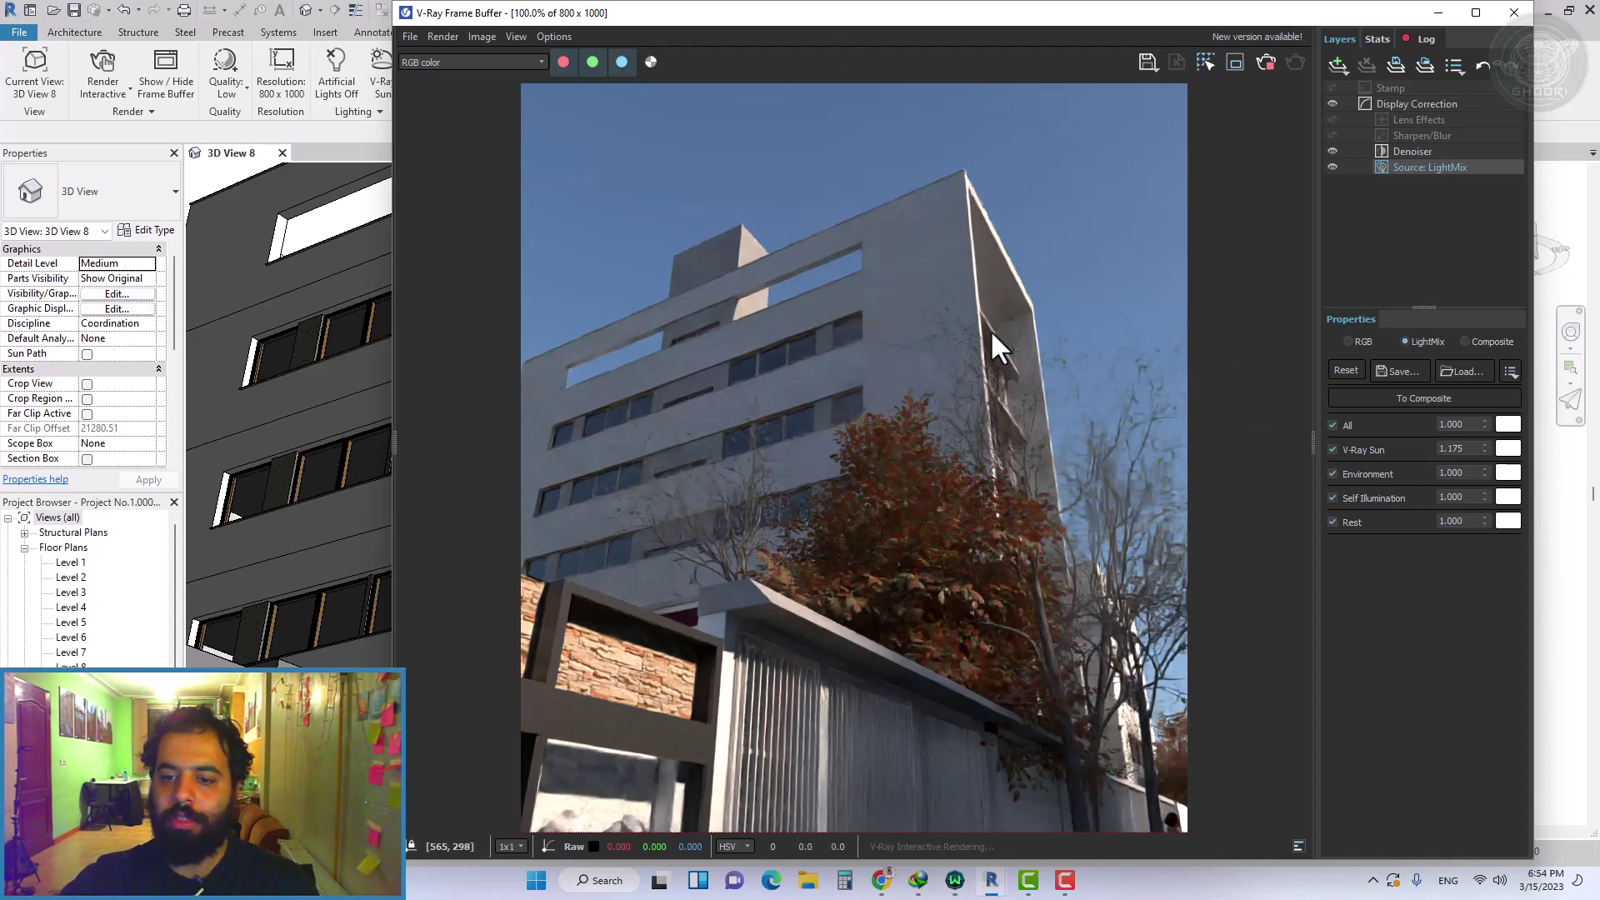
scroll(893, 313, up, 1)
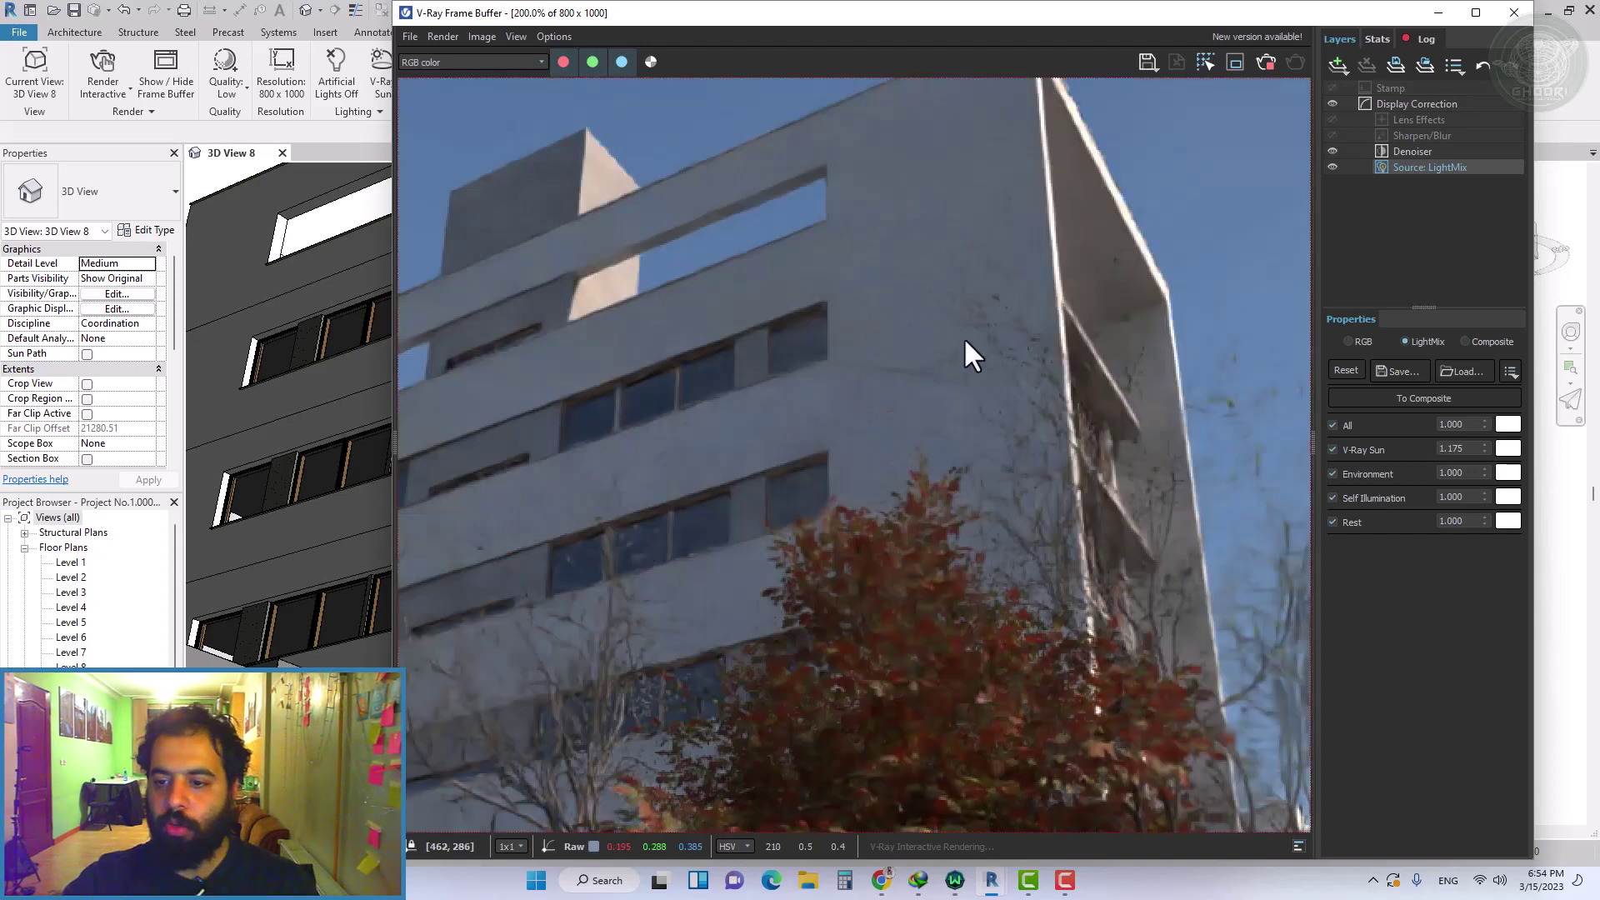
scroll(985, 318, up, 1)
scroll(982, 313, up, 1)
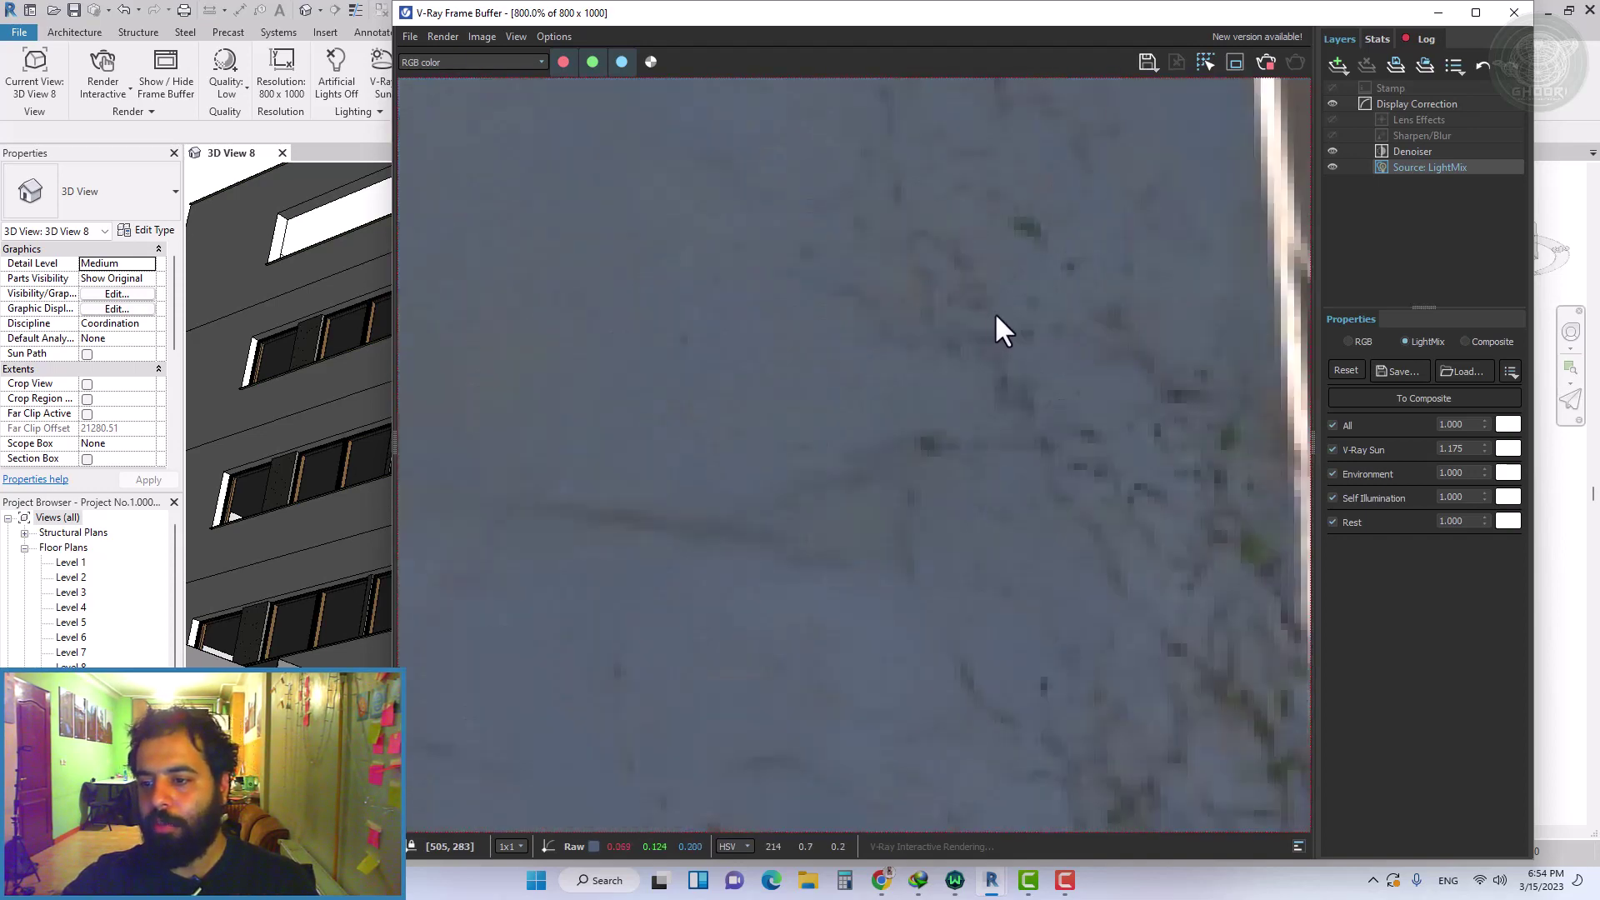
scroll(998, 329, up, 1)
scroll(1017, 354, up, 1)
scroll(820, 312, down, 5)
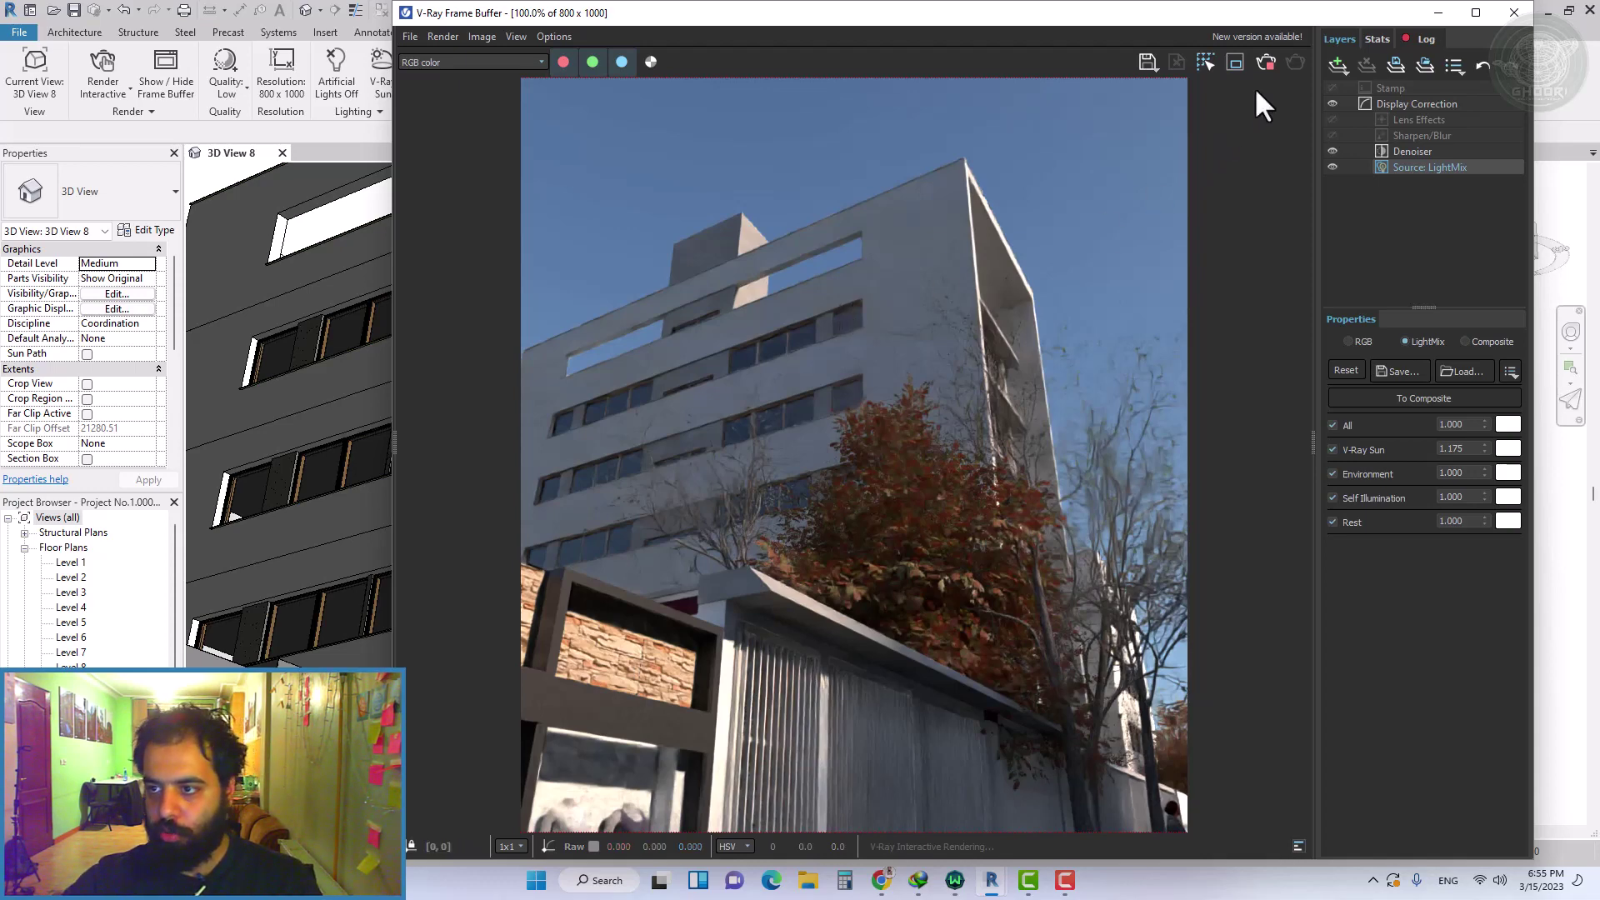
Step: Stop the interactive render, set the resolution to 2000 × 2500, and run a full render
click(1262, 63)
click(287, 79)
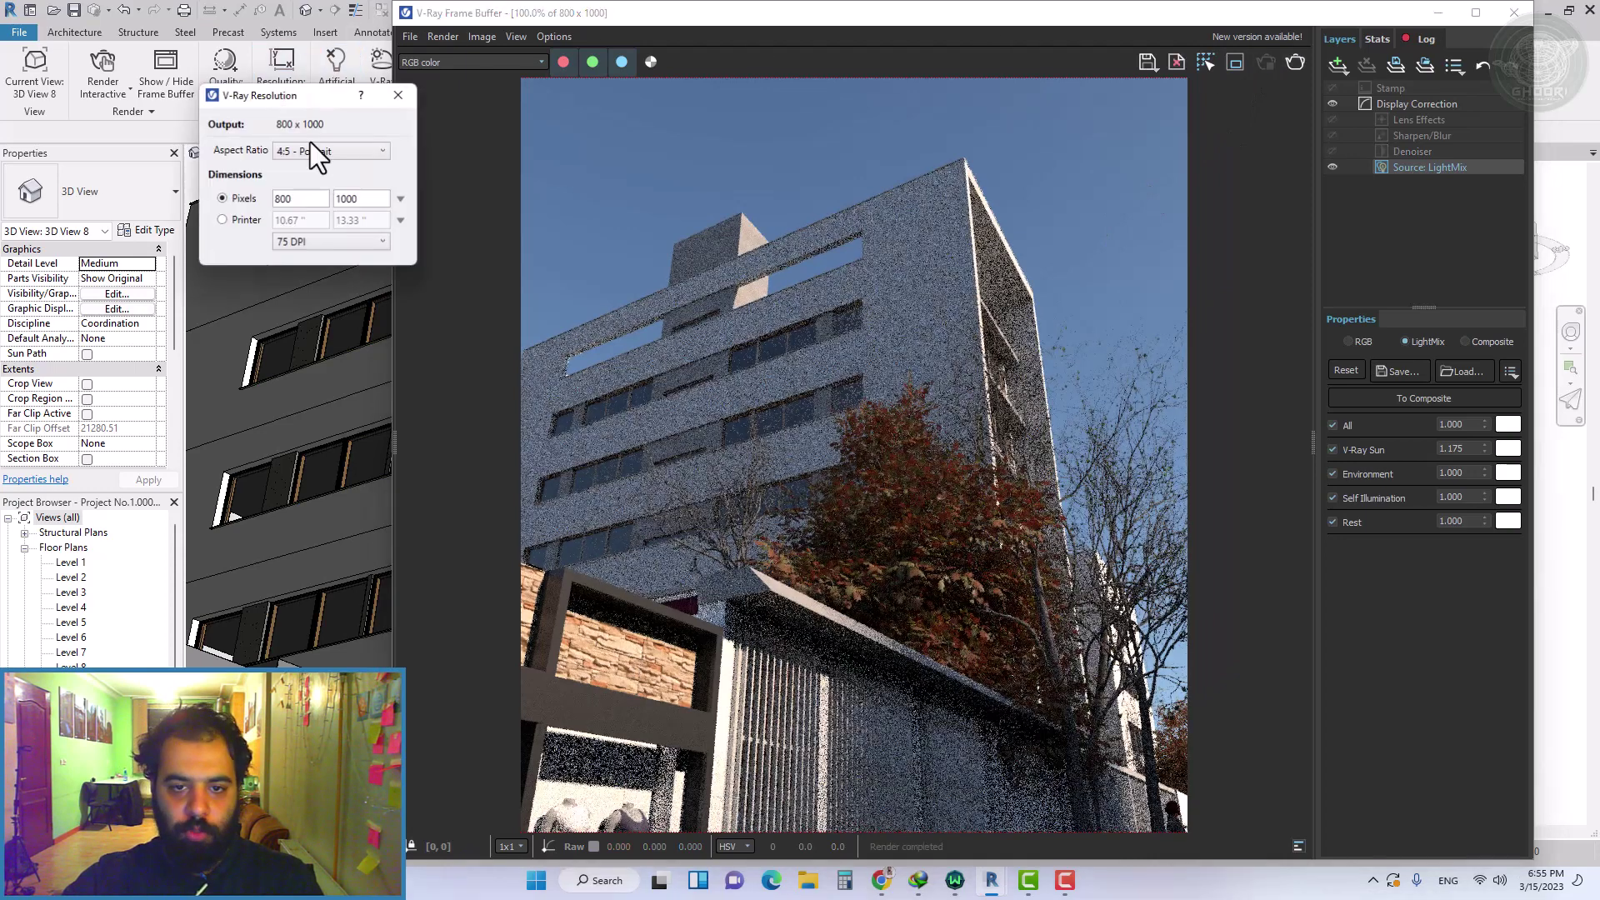
double_click(302, 198)
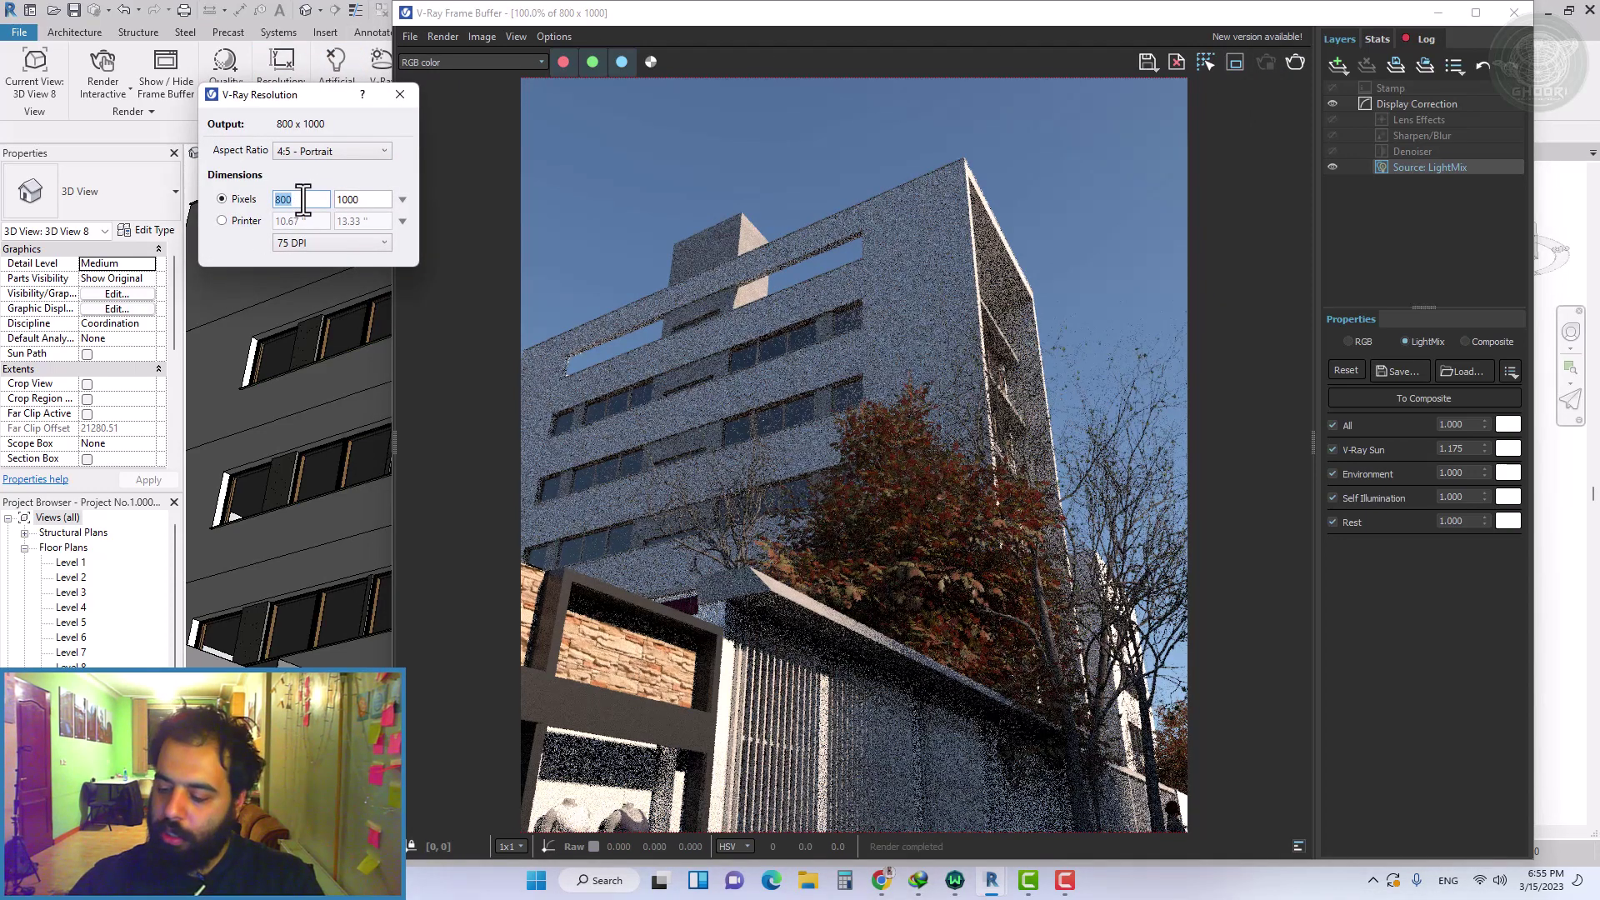
text(20)
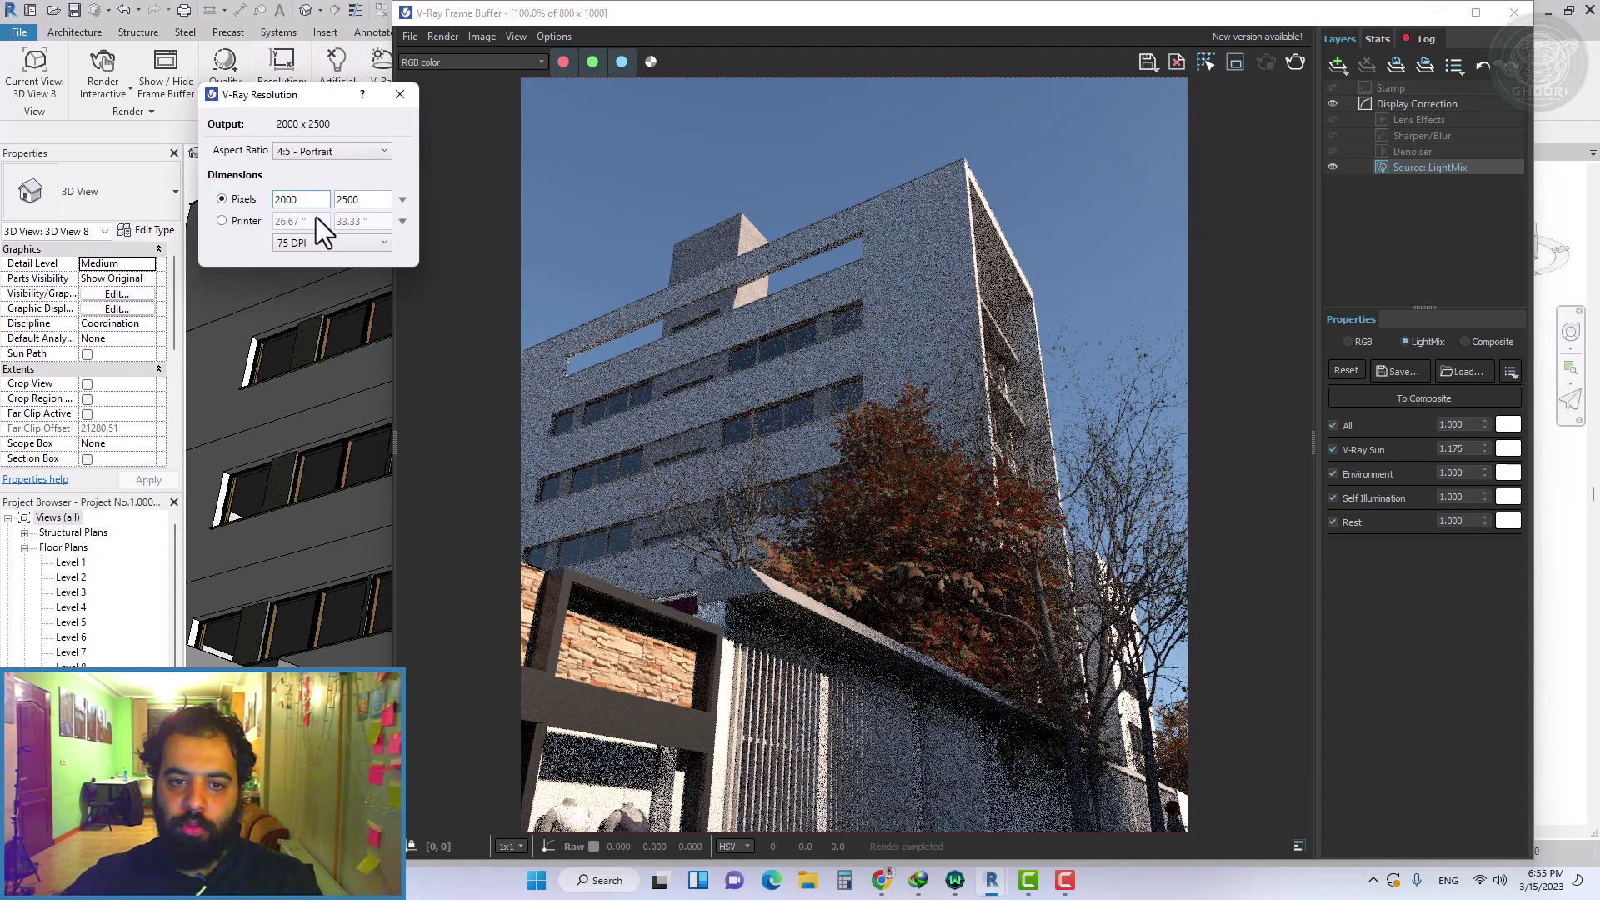
click(408, 93)
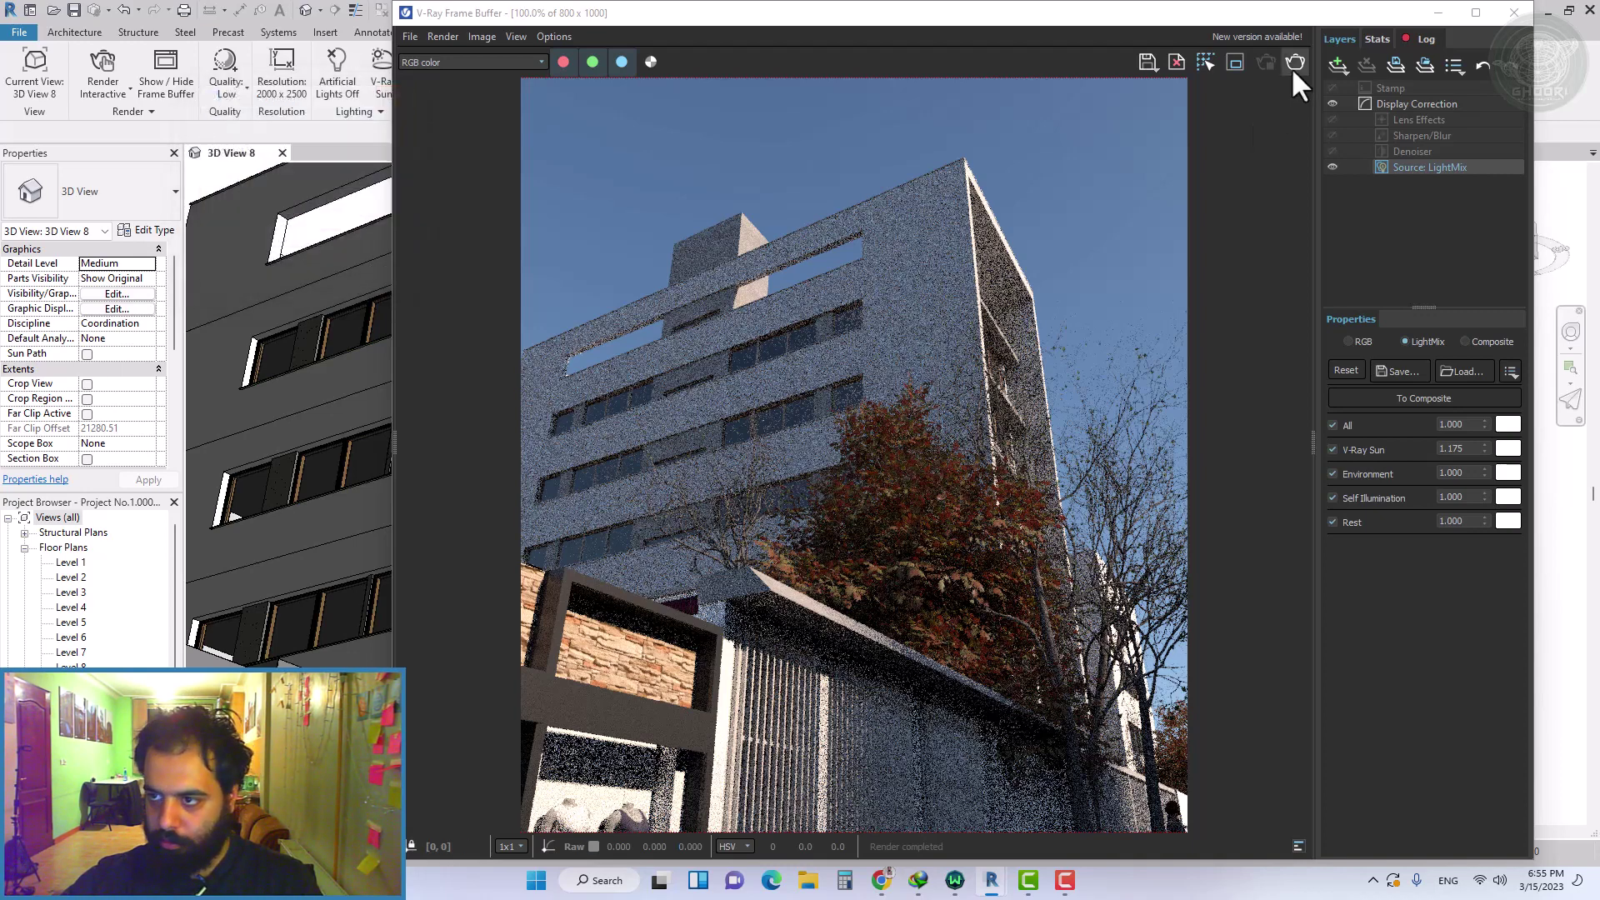
click(102, 85)
click(121, 125)
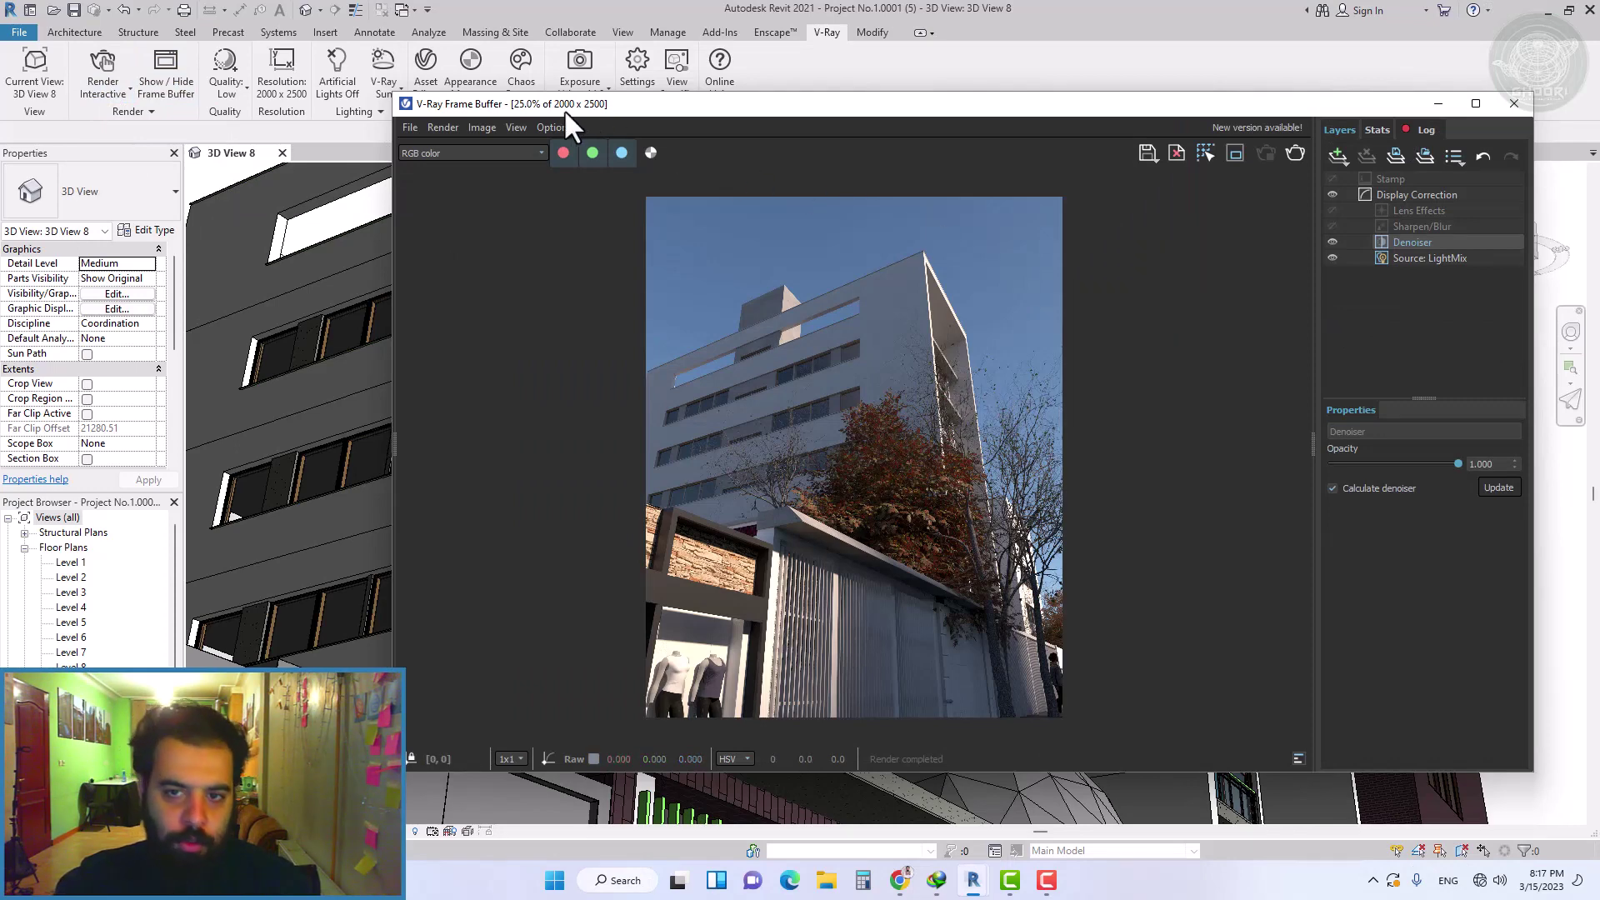
scroll(876, 391, up, 1)
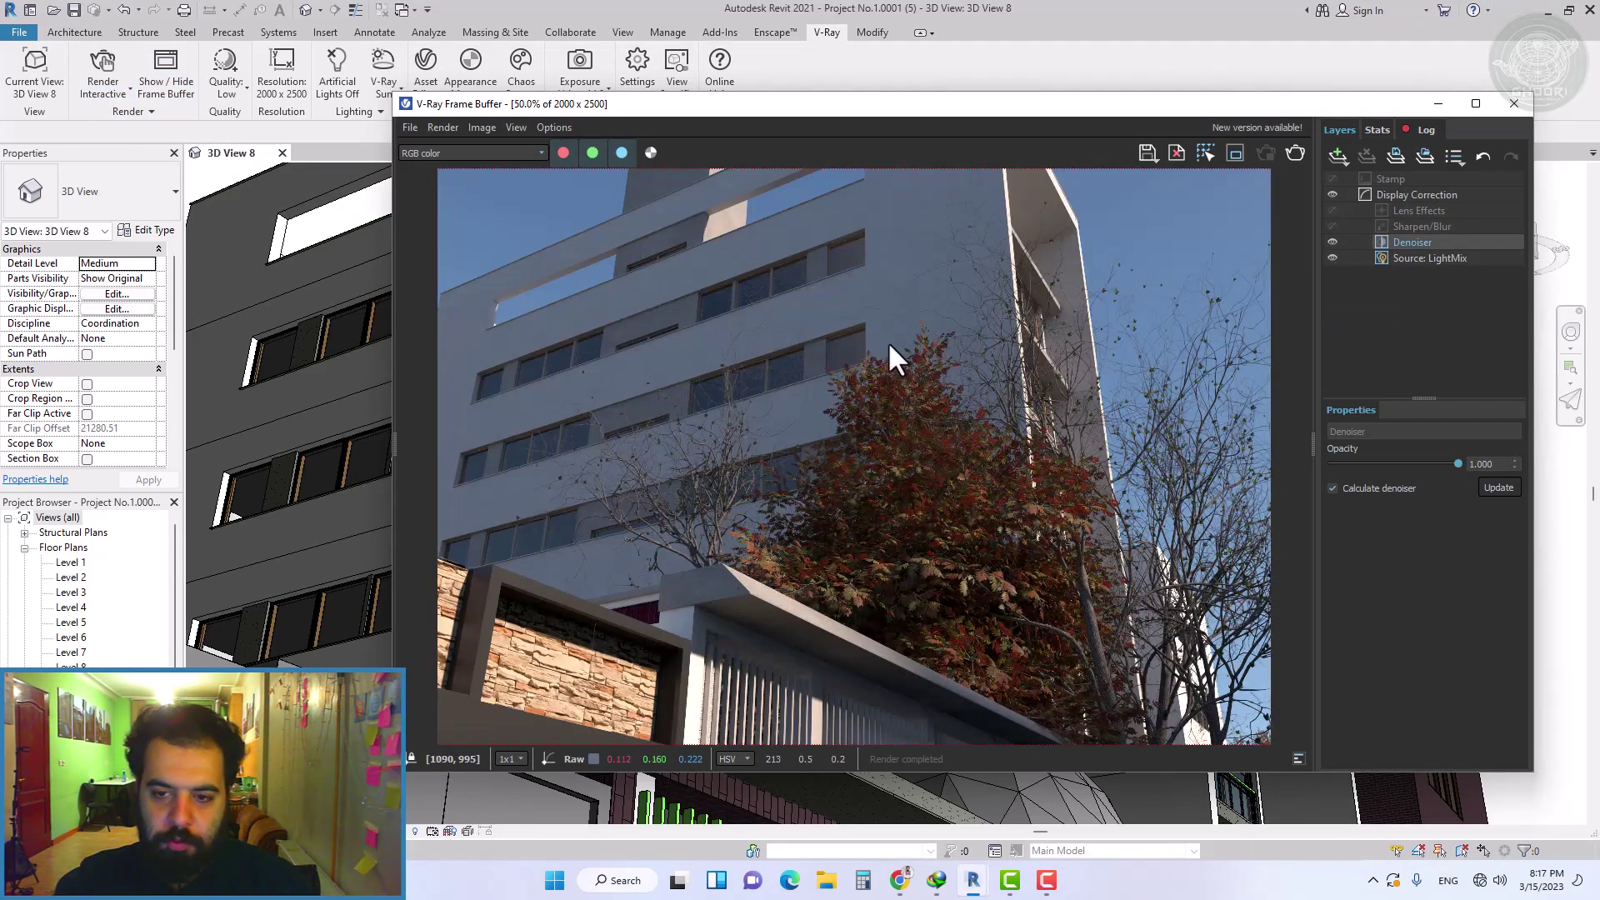
scroll(877, 307, up, 1)
middle_drag(825, 271, 892, 517)
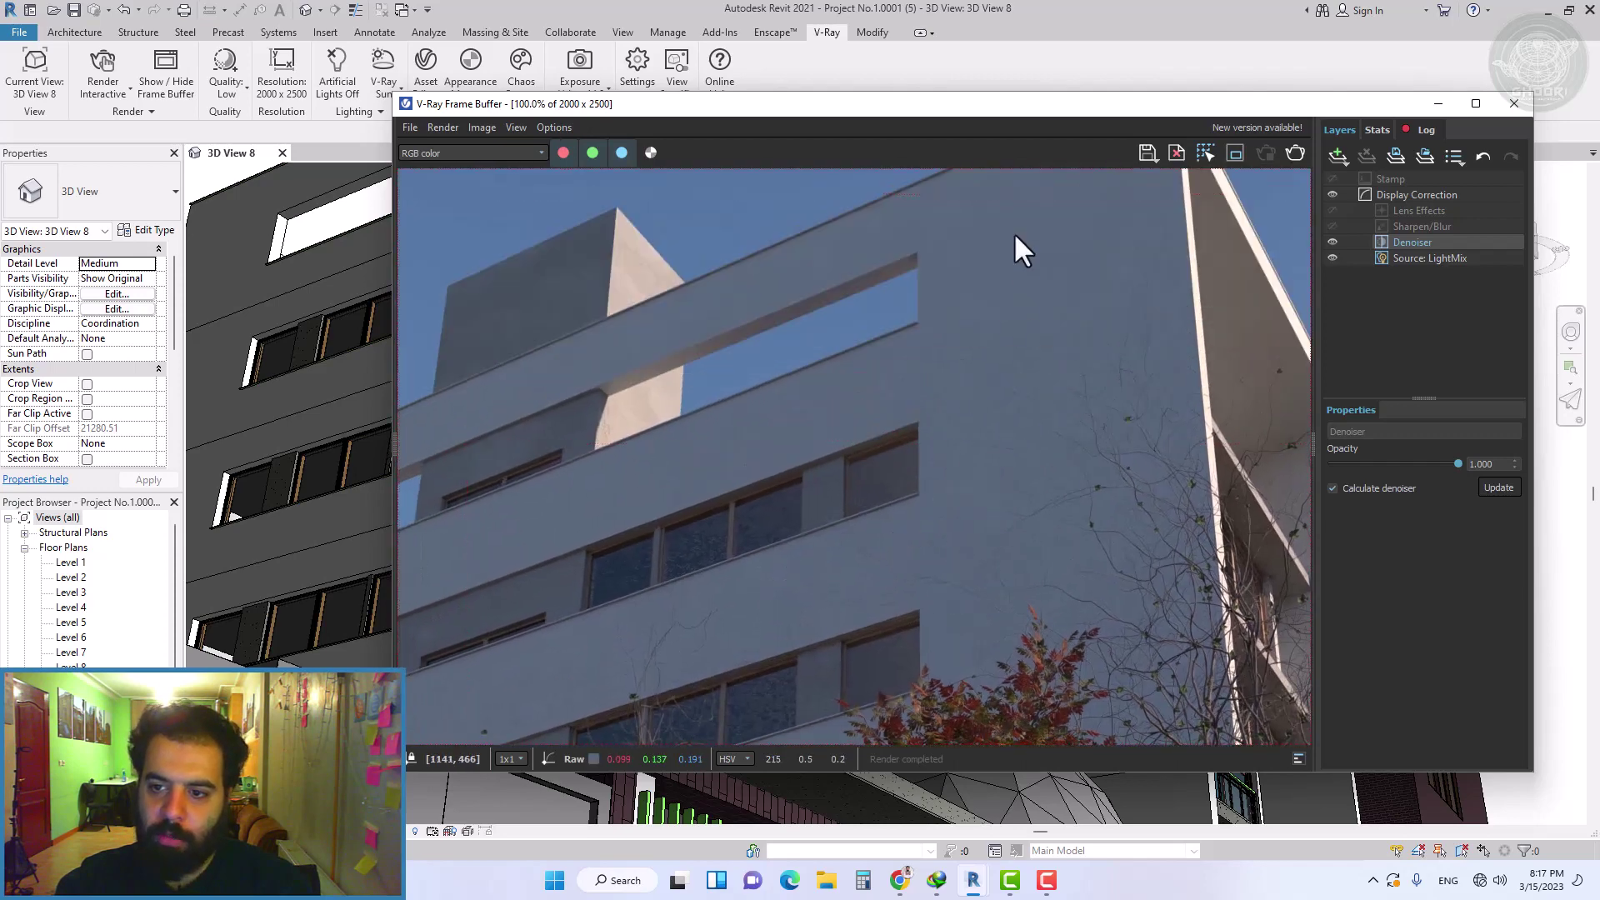
middle_drag(1017, 250, 973, 377)
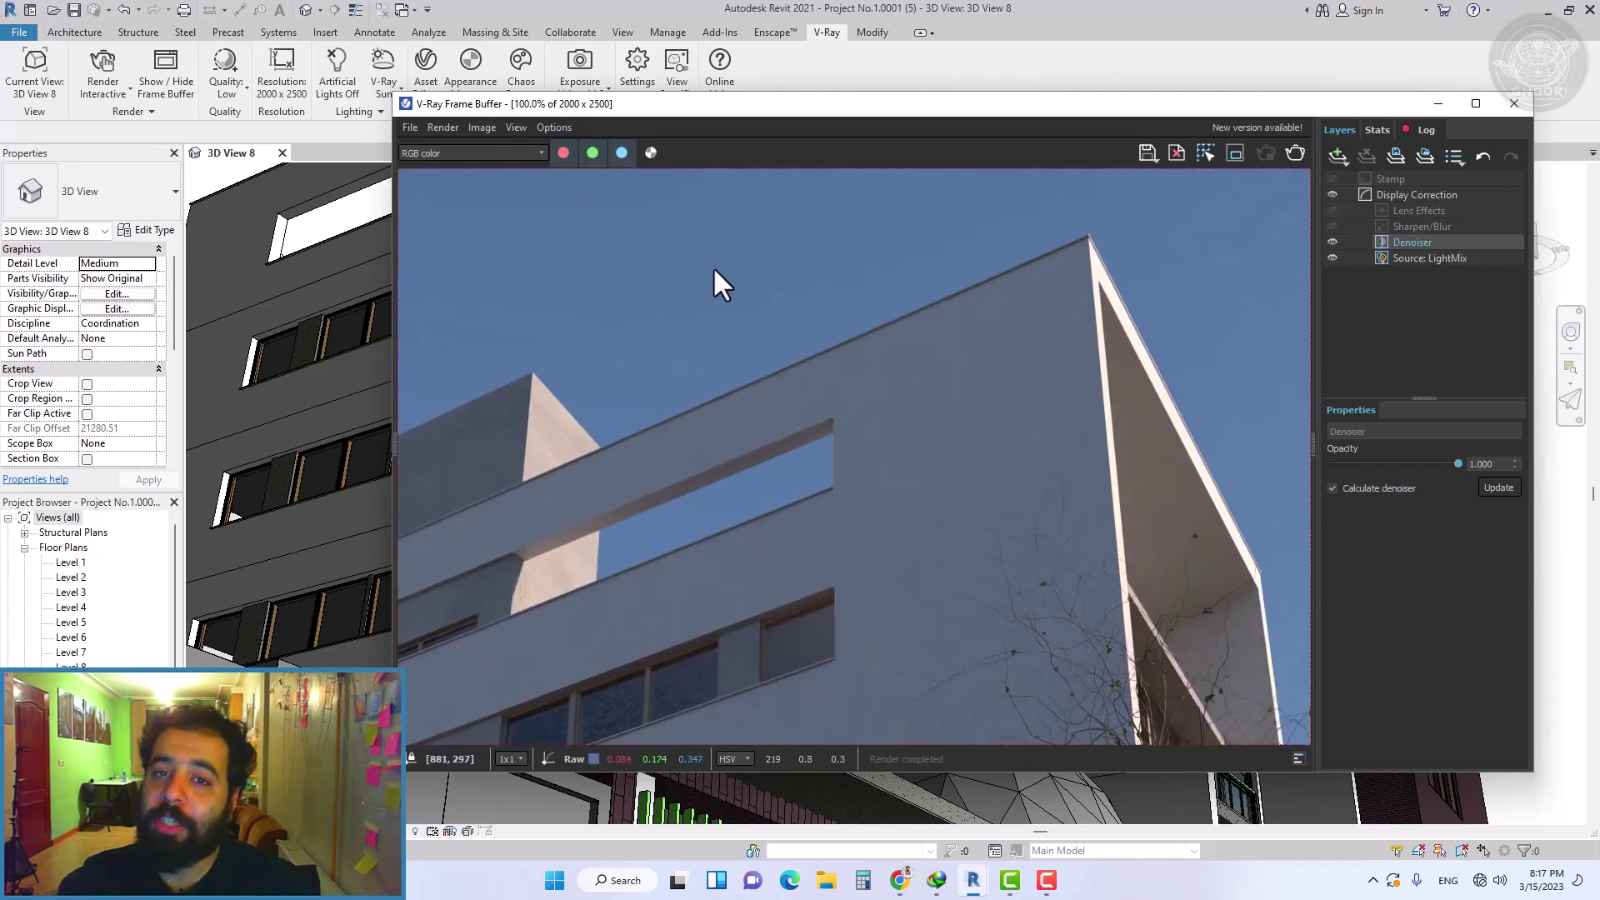
scroll(713, 271, down, 1)
scroll(740, 280, down, 1)
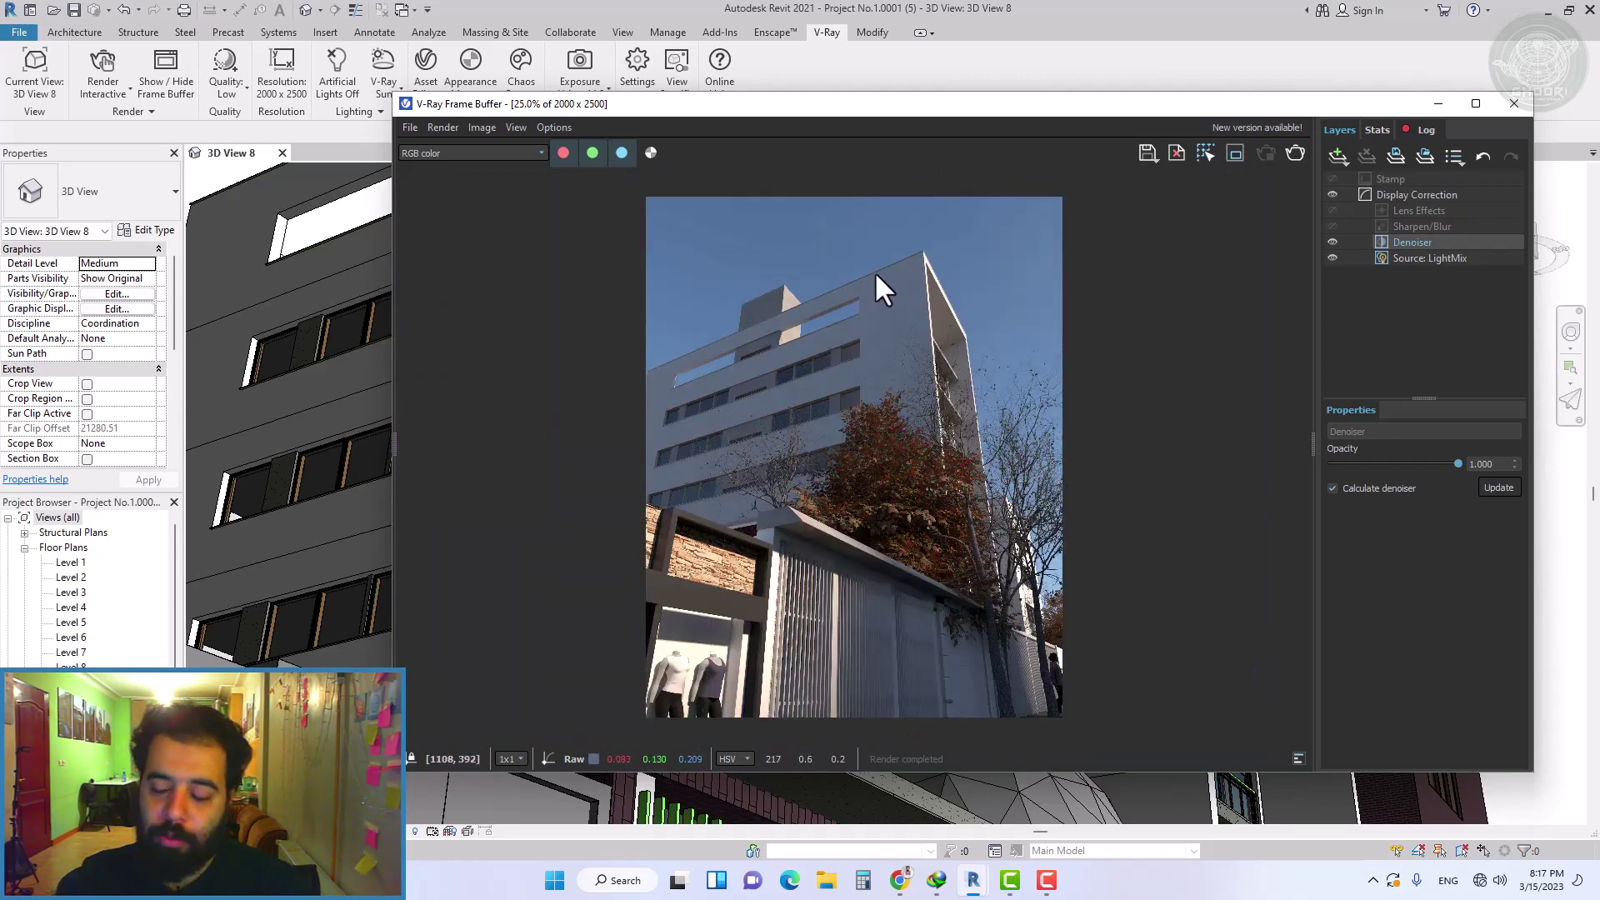
scroll(873, 269, up, 1)
scroll(1001, 354, up, 1)
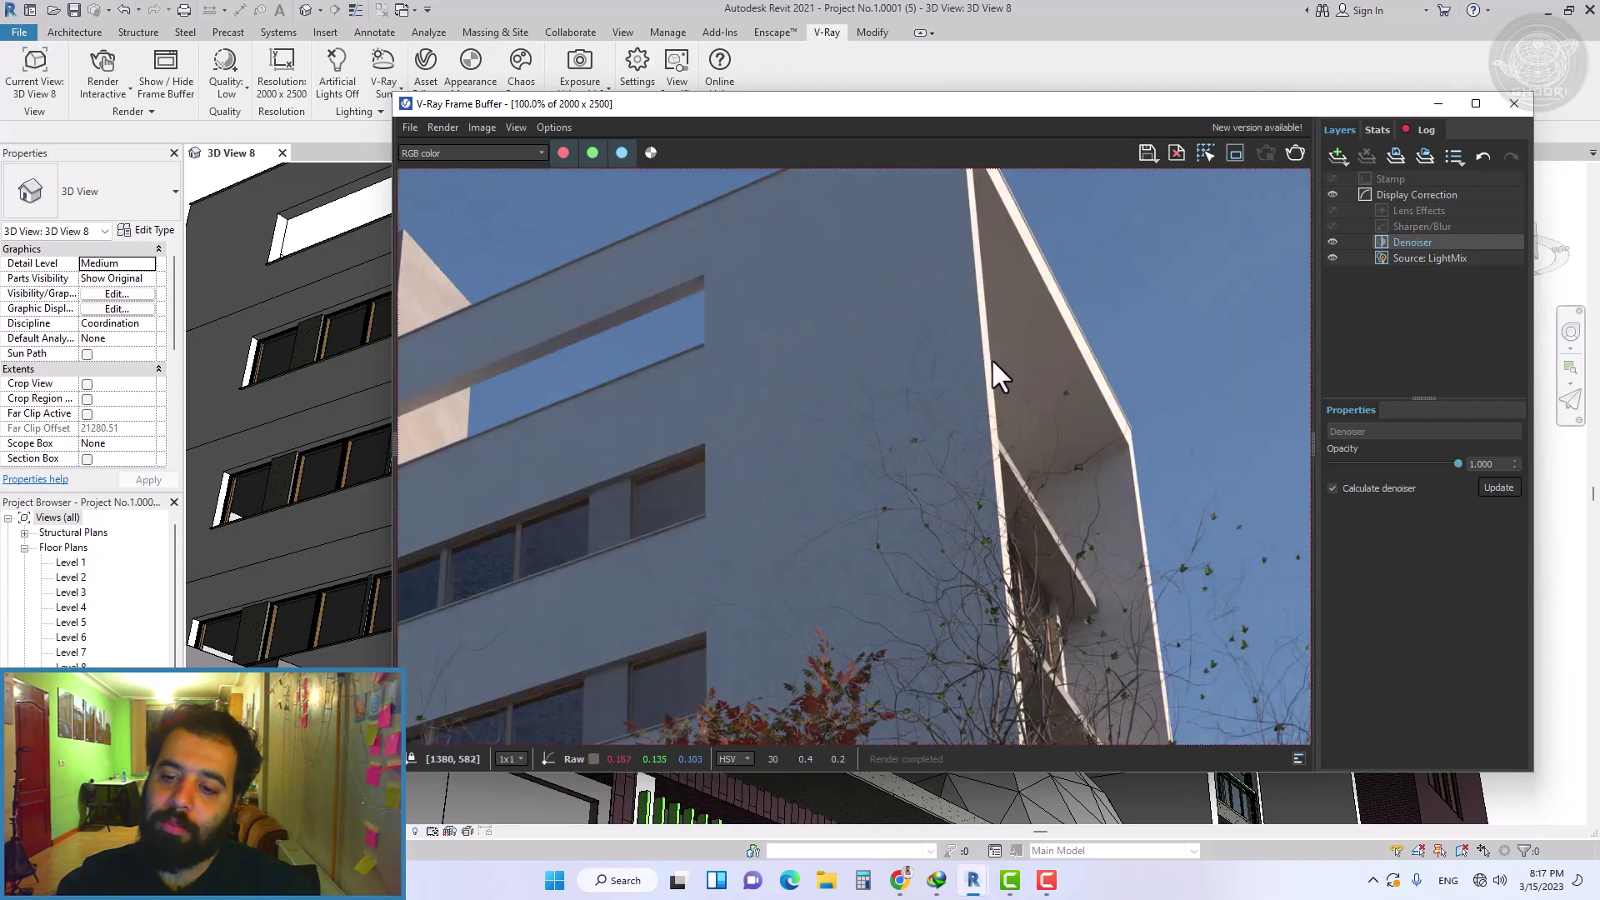
middle_drag(902, 310, 899, 518)
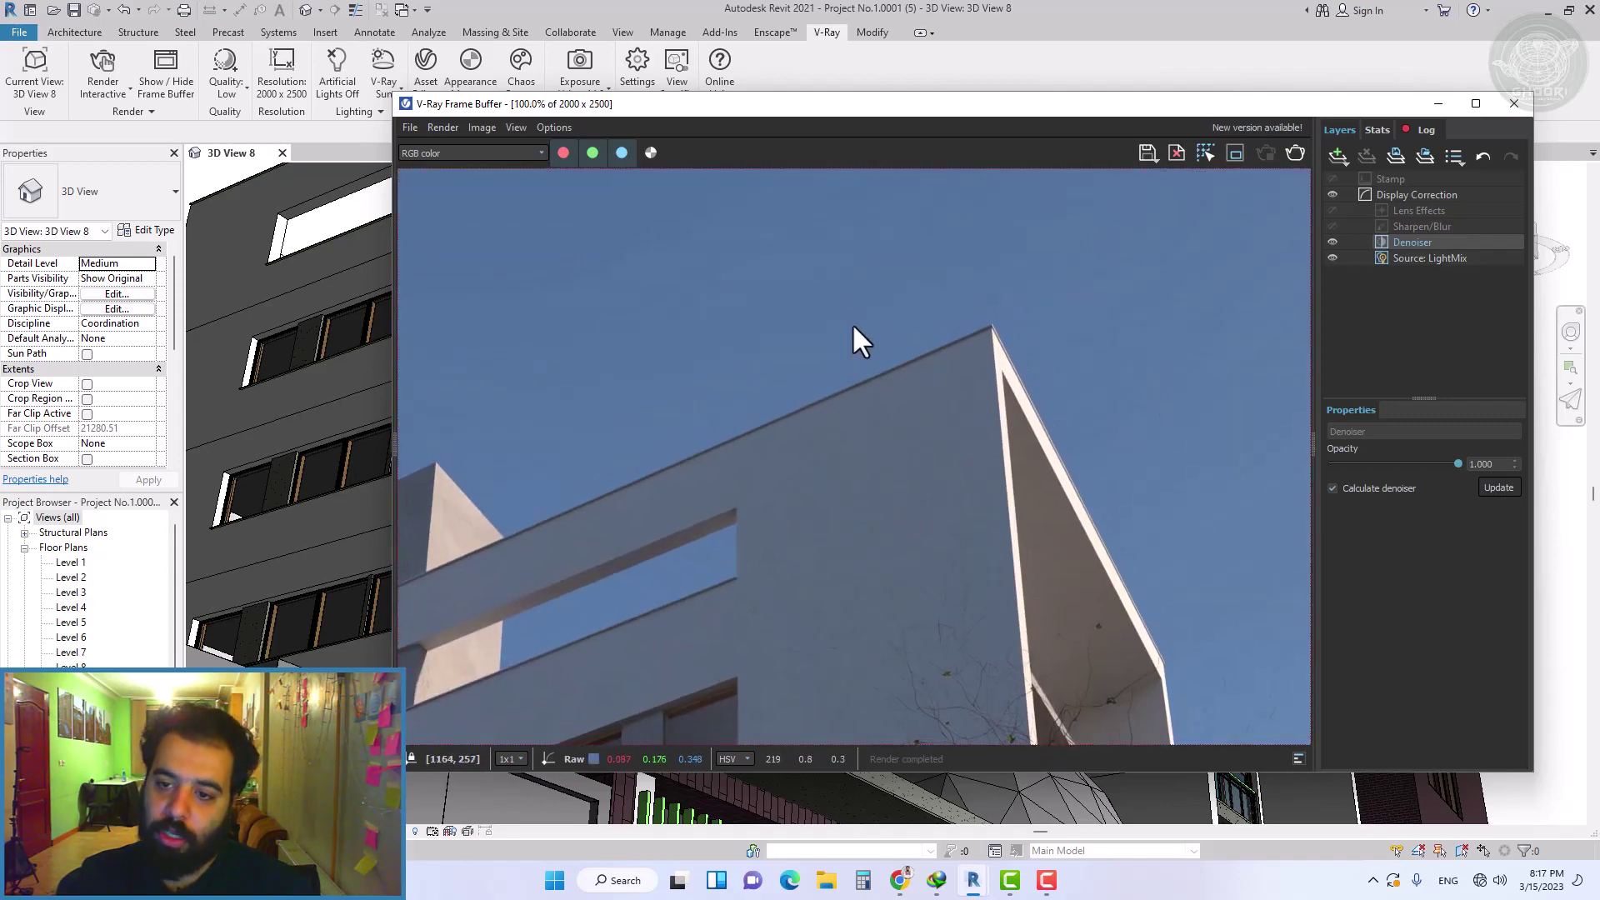
middle_drag(1108, 625, 886, 186)
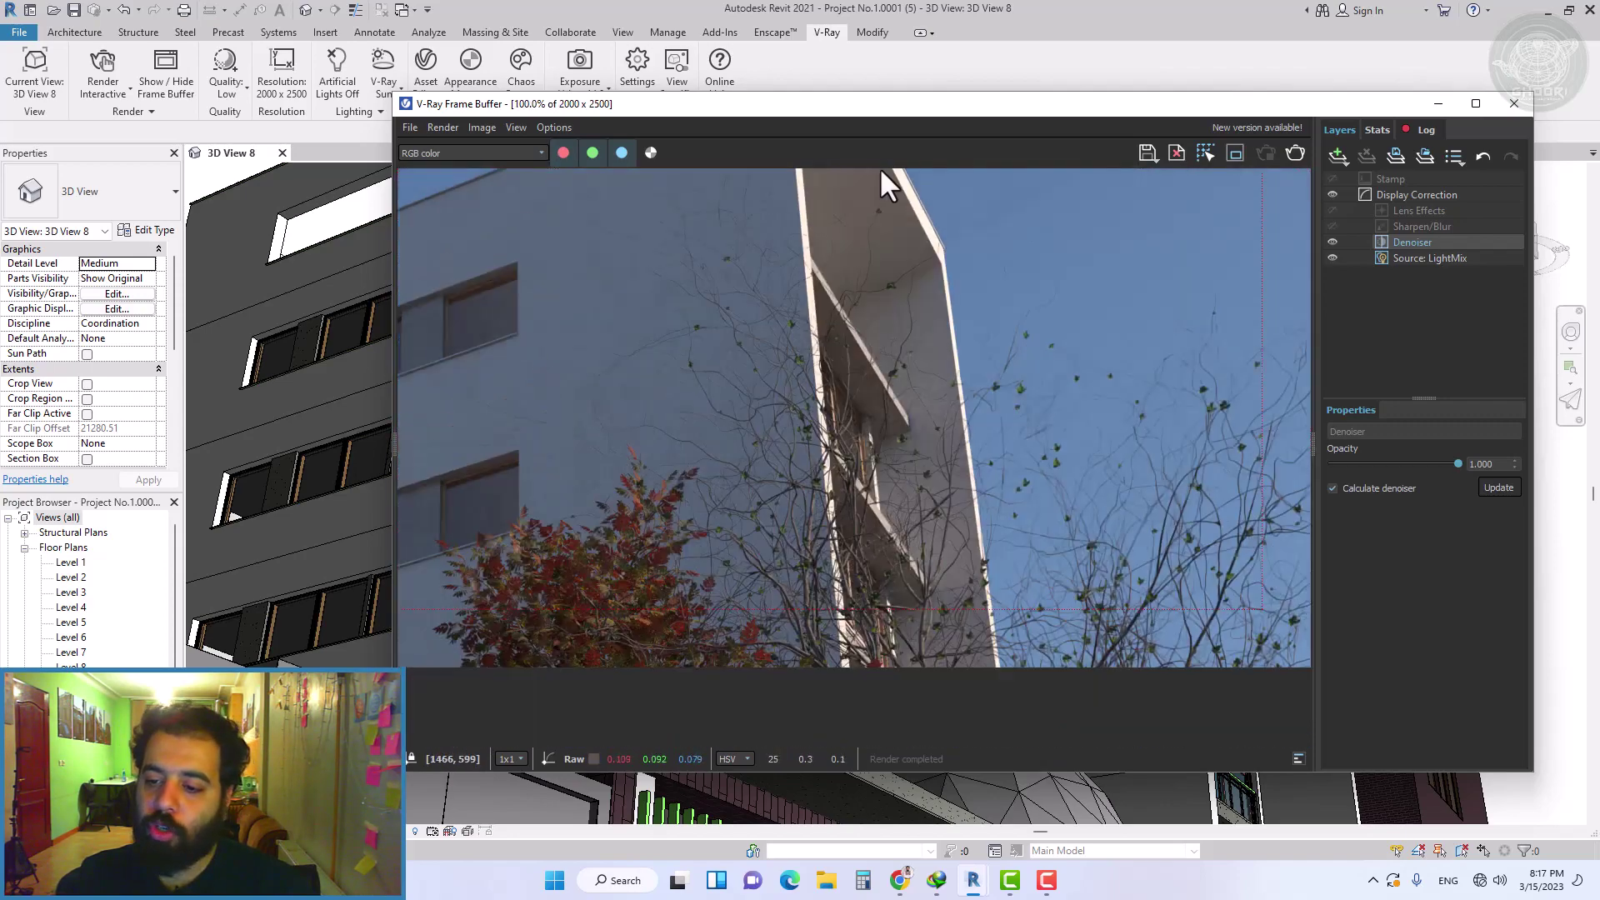
mouse_move(1004, 639)
middle_down()
mouse_move(1214, 296)
mouse_move(761, 543)
mouse_move(1201, 454)
mouse_move(1153, 591)
mouse_move(867, 539)
mouse_move(842, 382)
mouse_move(748, 566)
middle_up()
middle_drag(900, 311, 756, 457)
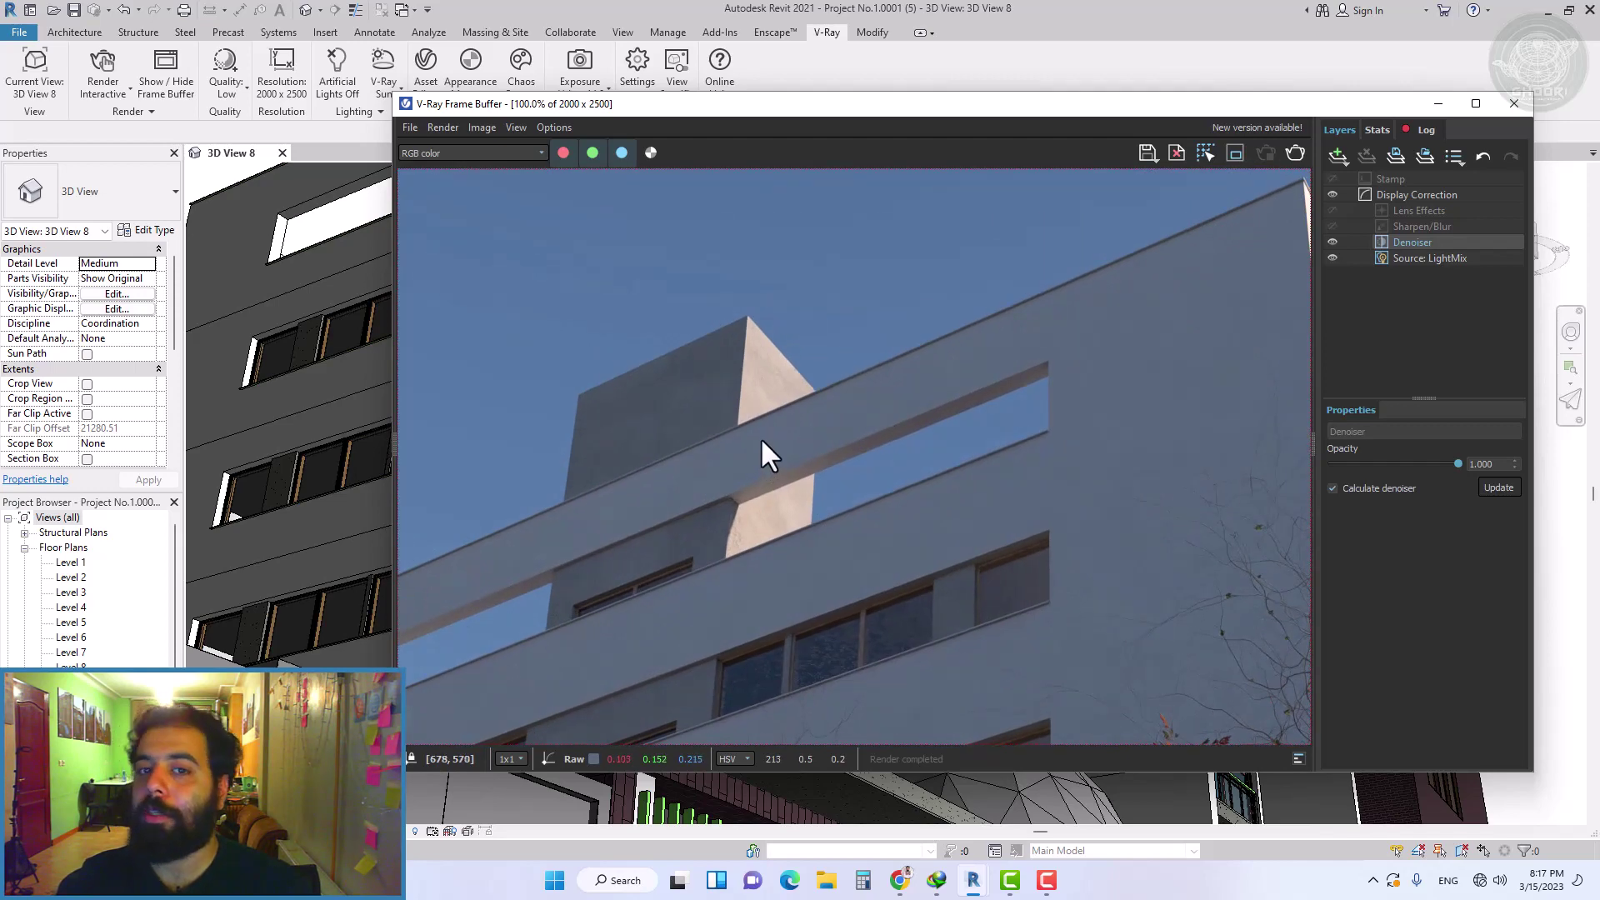
mouse_move(1101, 408)
middle_down()
mouse_move(500, 347)
mouse_move(1085, 314)
middle_up()
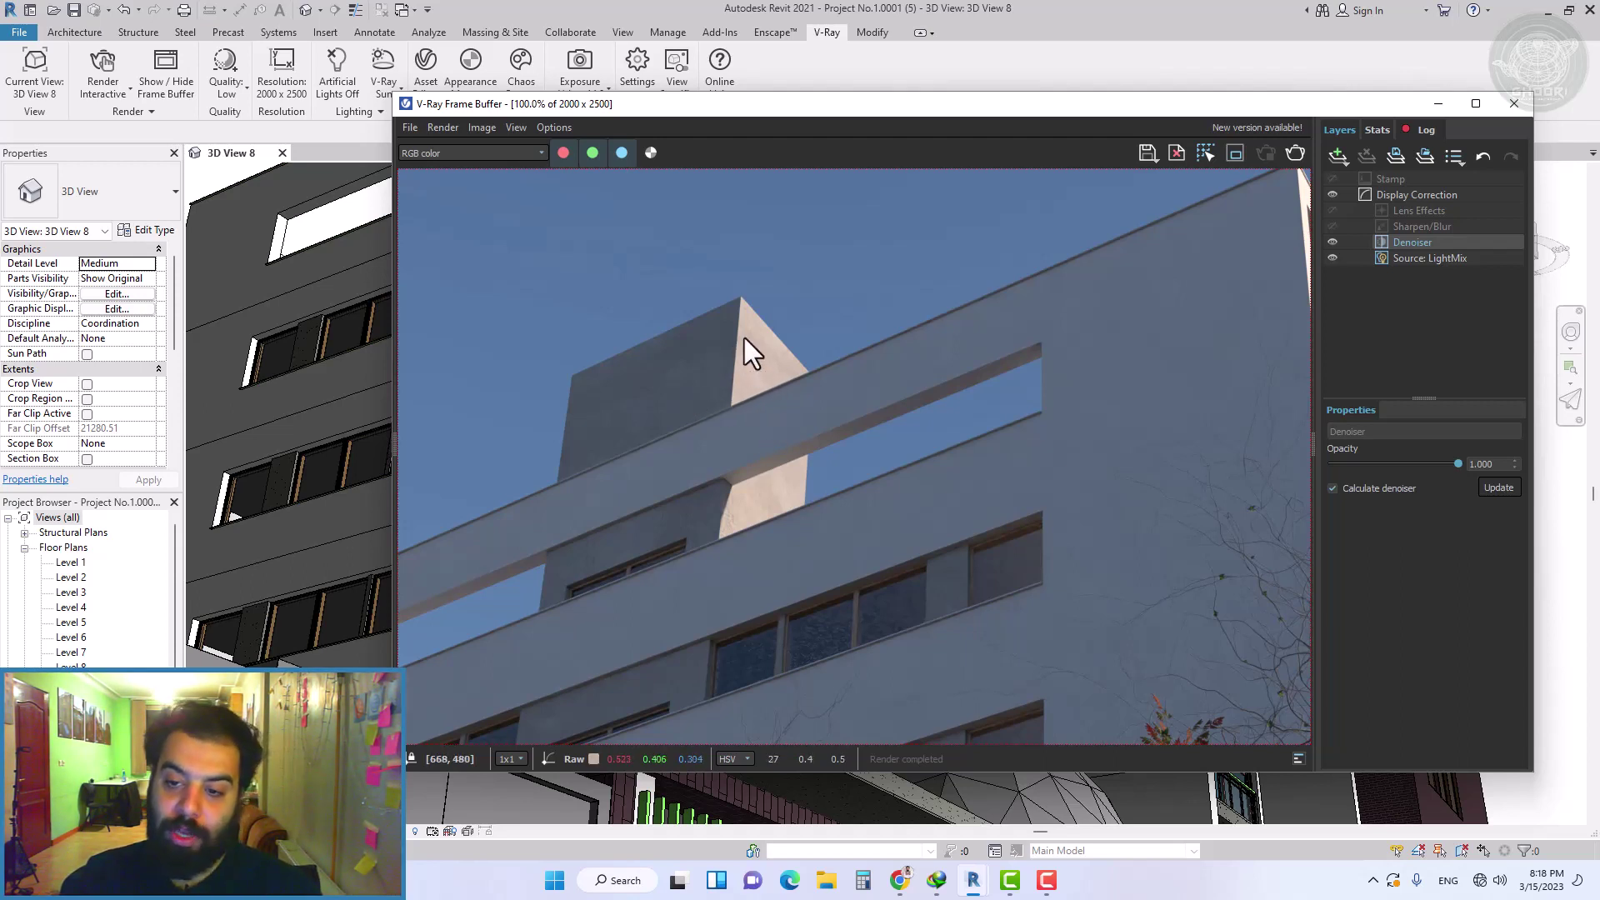
scroll(740, 323, down, 2)
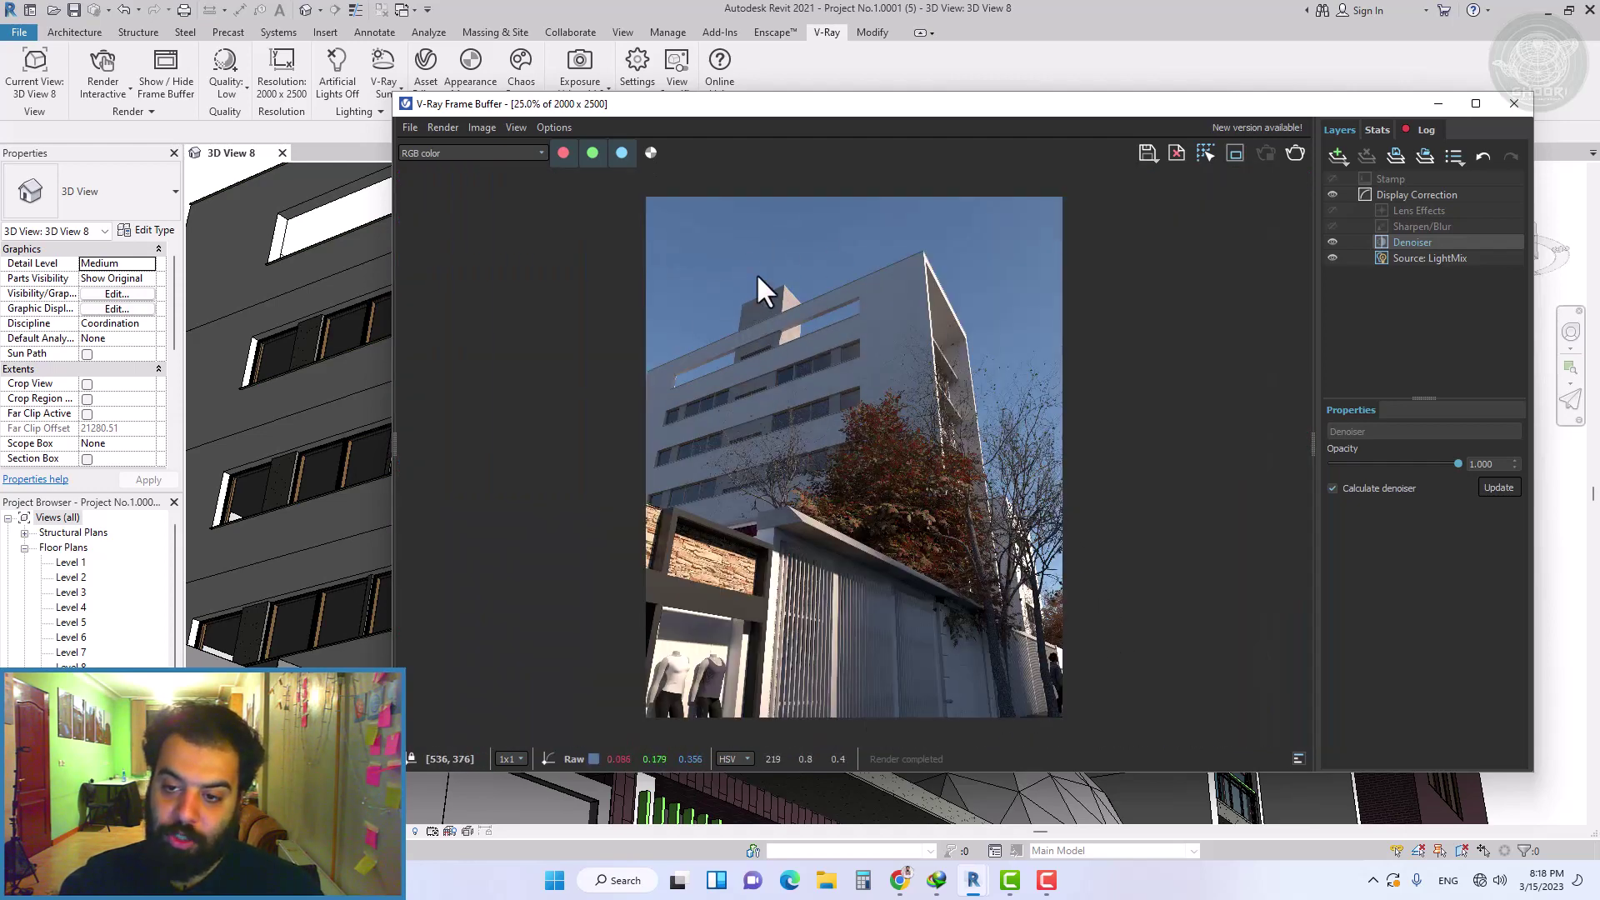
scroll(754, 296, up, 2)
scroll(675, 309, up, 1)
scroll(733, 331, down, 1)
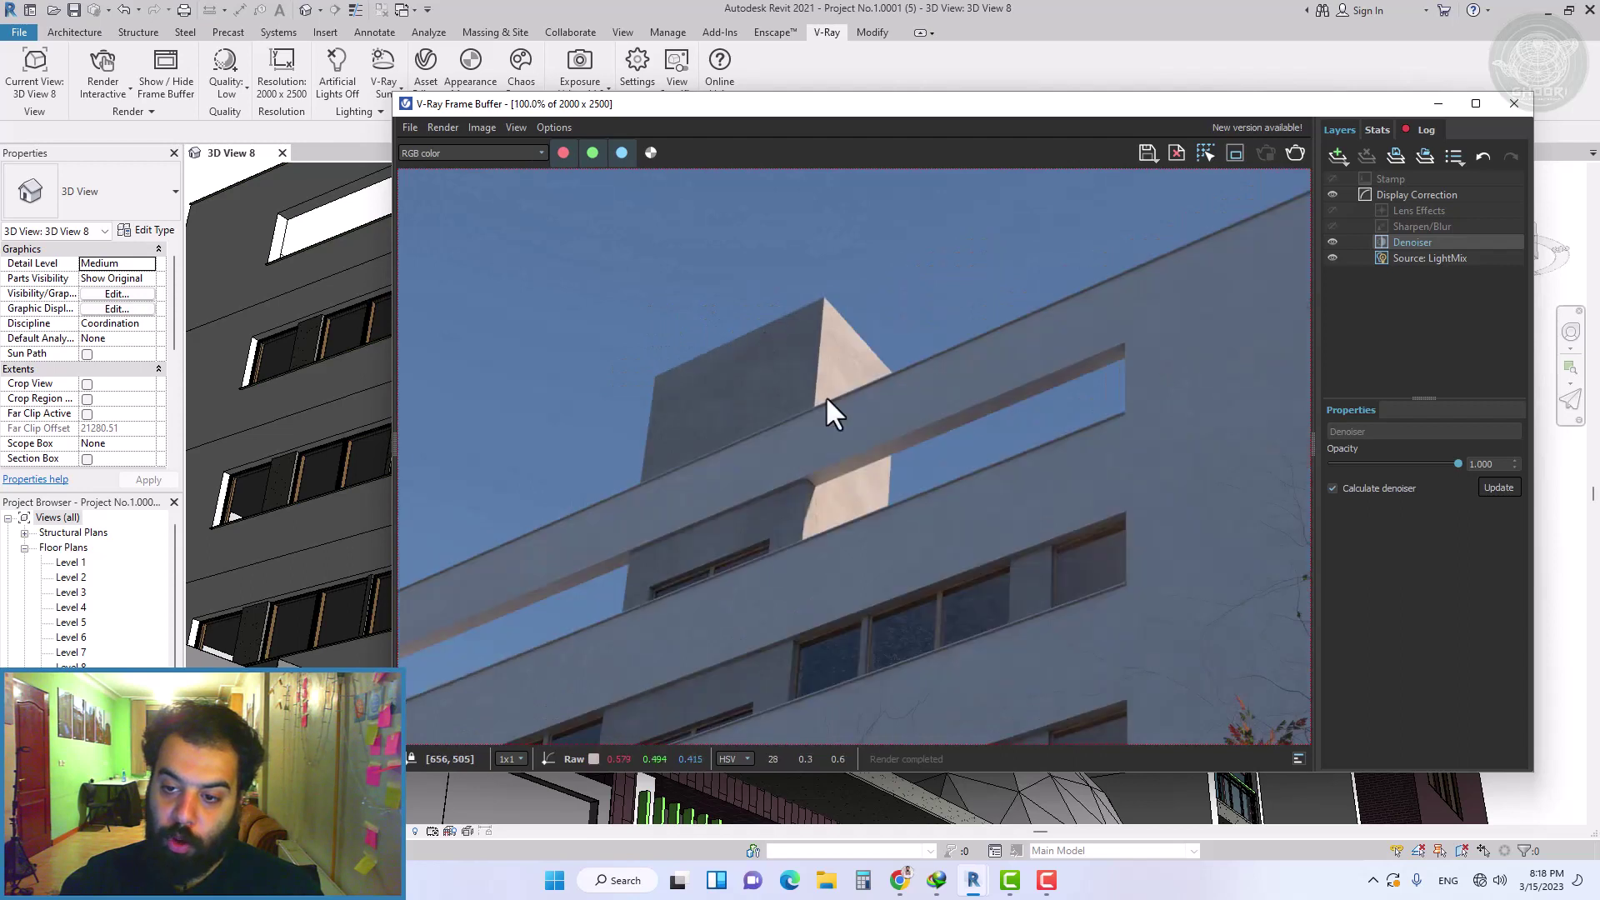